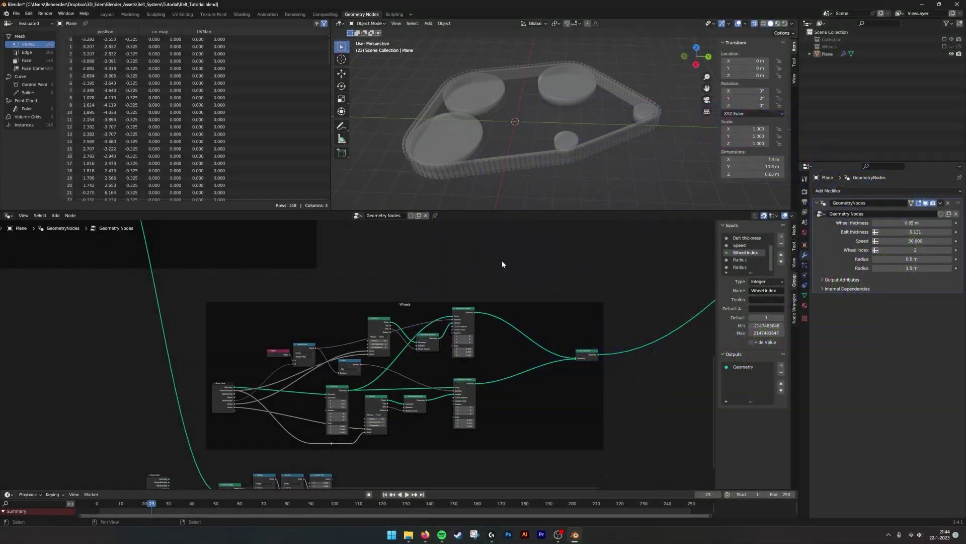
# - Play the animation and try a Speed value of 30 in the modifier
pyautogui.moveTo(502, 263); pyautogui.dragTo(505, 308, button='middle')
pyautogui.moveTo(506, 359); pyautogui.dragTo(490, 301, button='middle')
pyautogui.scroll(4, 523, 335)
pyautogui.scroll(-2, 482, 305)
pyautogui.scroll(1, 478, 319)
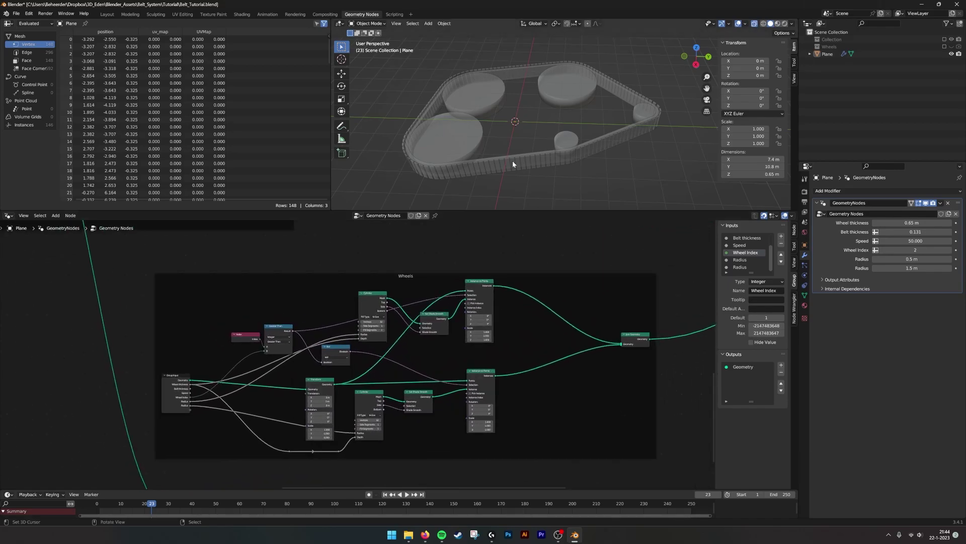
pyautogui.click(408, 494)
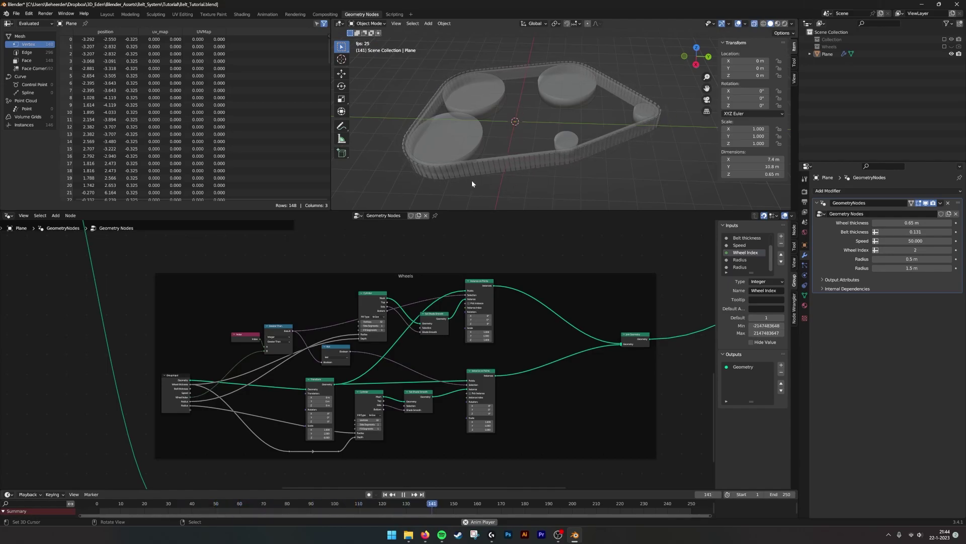
pyautogui.moveTo(362, 336); pyautogui.dragTo(375, 338, button='middle')
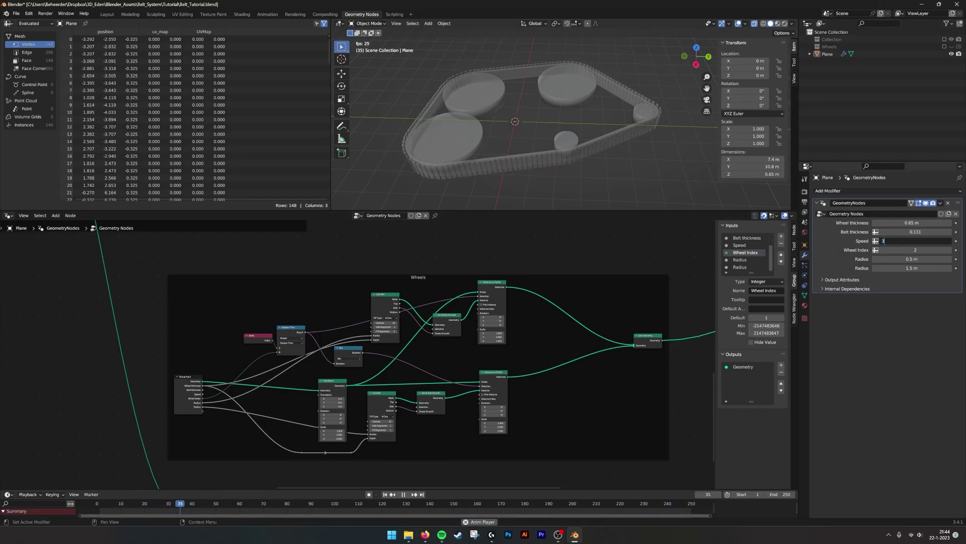
pyautogui.write('0')
pyautogui.press('Return')
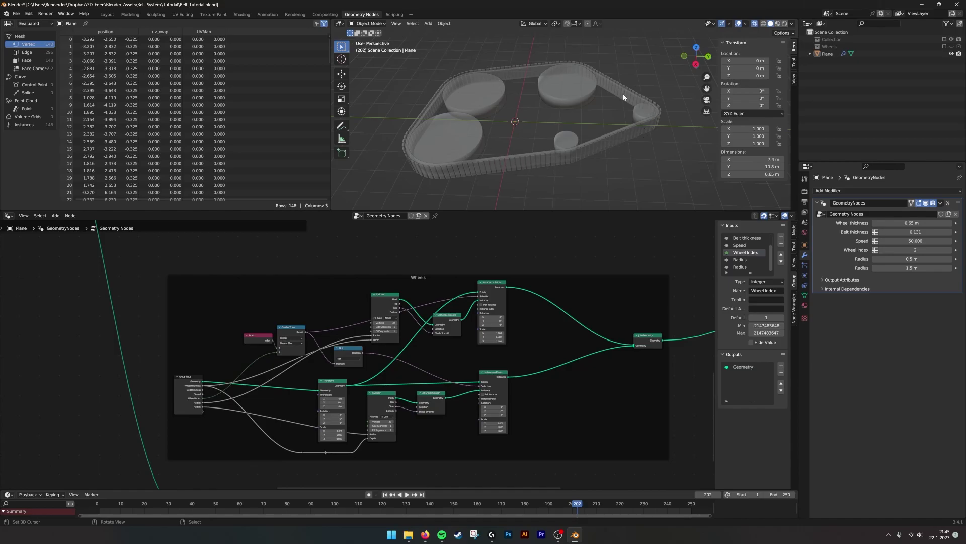
# - Space out the Group Input and Curve Length nodes in the wheel rotation node cluster
pyautogui.scroll(-1, 460, 314)
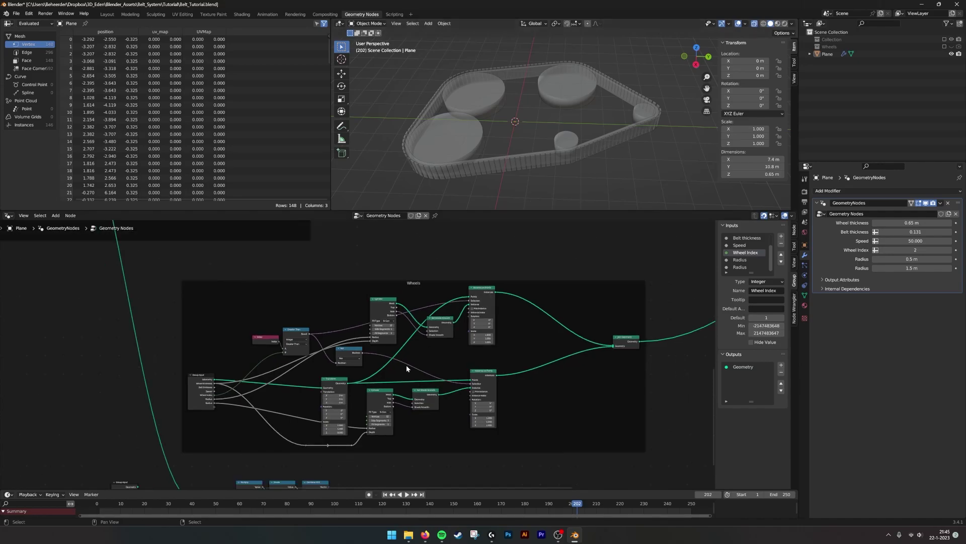
pyautogui.moveTo(388, 406); pyautogui.dragTo(461, 298, button='middle')
pyautogui.moveTo(416, 350); pyautogui.dragTo(463, 315, button='middle')
pyautogui.scroll(8, 392, 321)
pyautogui.moveTo(392, 321); pyautogui.dragTo(409, 311, button='middle')
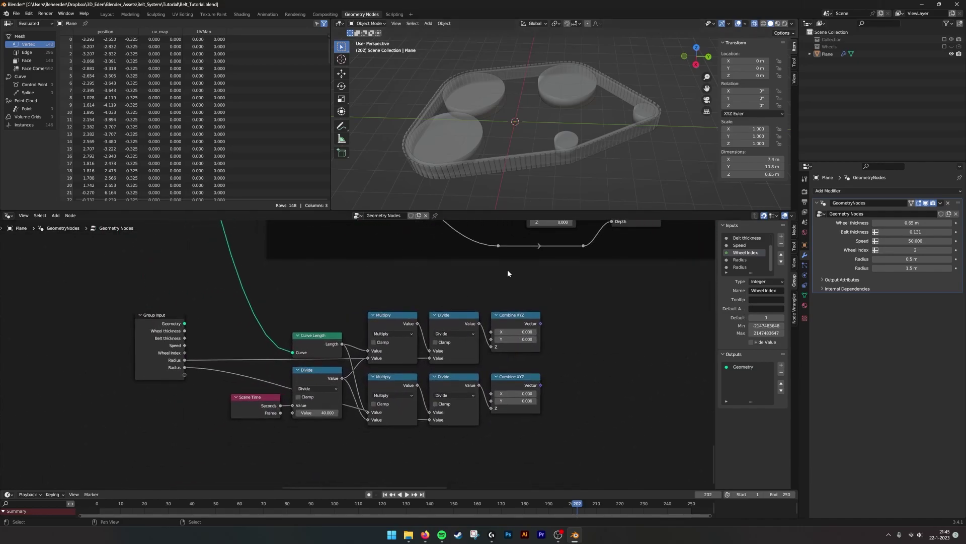
pyautogui.moveTo(512, 279); pyautogui.dragTo(503, 284, button='middle')
pyautogui.moveTo(162, 327); pyautogui.dragTo(142, 341)
pyautogui.moveTo(305, 342); pyautogui.dragTo(286, 319)
# - Add a Viewer node above the Curve Length node
pyautogui.moveTo(262, 280); pyautogui.dragTo(332, 394, button='middle')
pyautogui.scroll(-5, 332, 394)
pyautogui.scroll(-3, 320, 340)
pyautogui.moveTo(309, 303); pyautogui.dragTo(294, 278, button='middle')
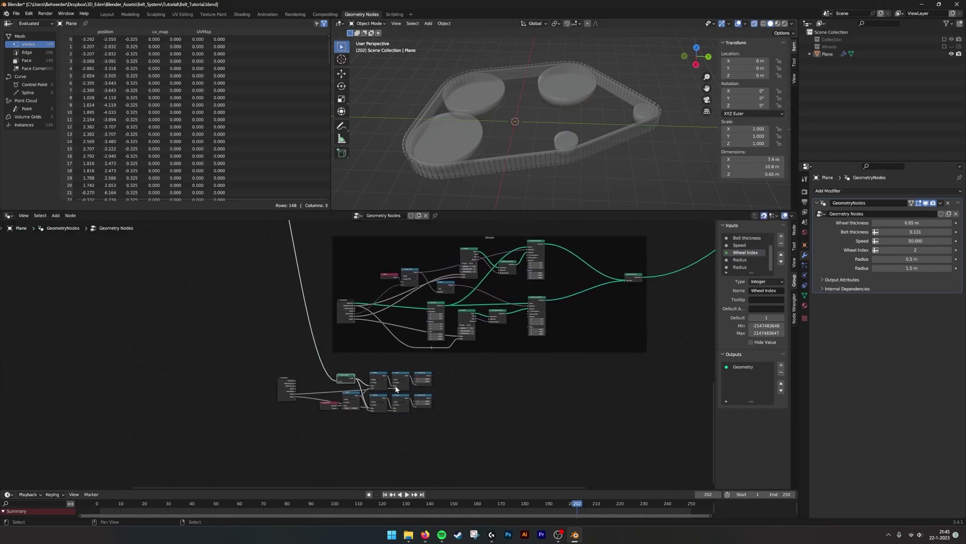
pyautogui.scroll(3, 361, 310)
pyautogui.hotkey('shift', 'a')
pyautogui.click(360, 309)
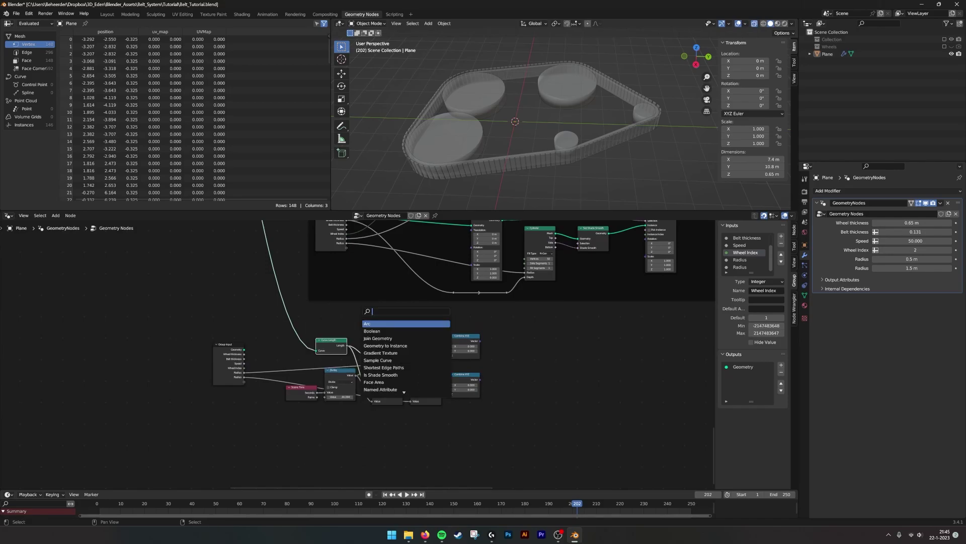
pyautogui.press('Return')
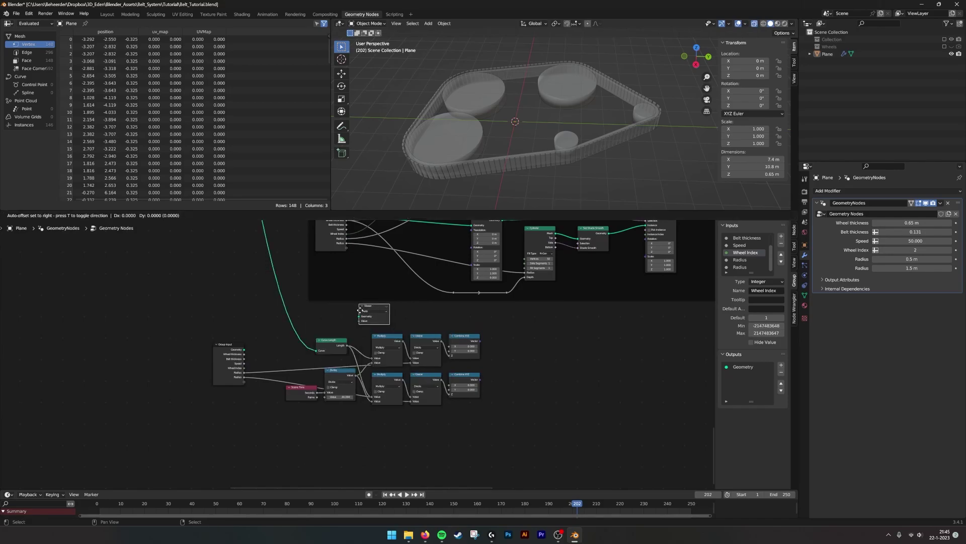
pyautogui.click(326, 312)
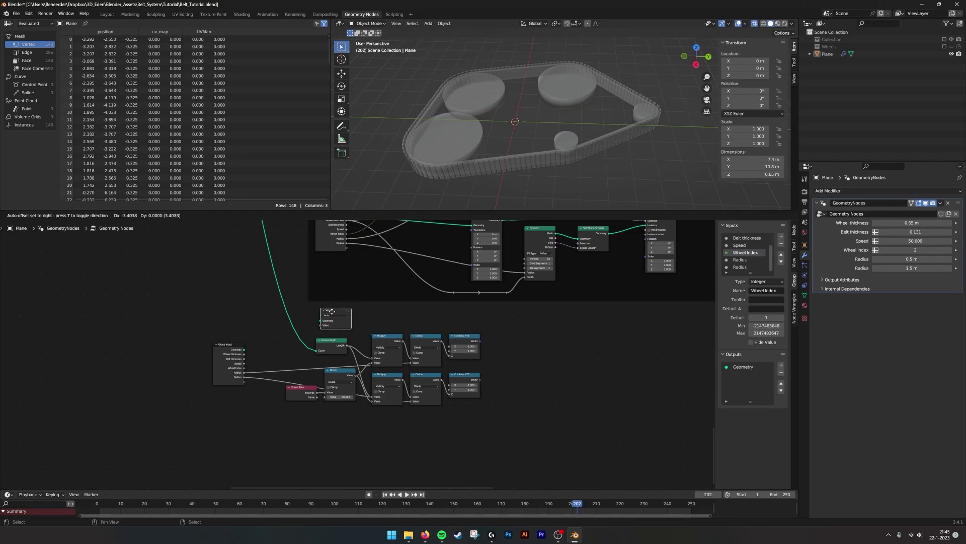
# - Split the curve link with a reroute, connect it to the Viewer's Geometry input and activate the Viewer
pyautogui.scroll(2, 323, 293)
pyautogui.keyDown('shift'); pyautogui.moveTo(334, 283); pyautogui.dragTo(297, 320, button='right'); pyautogui.keyUp('shift')
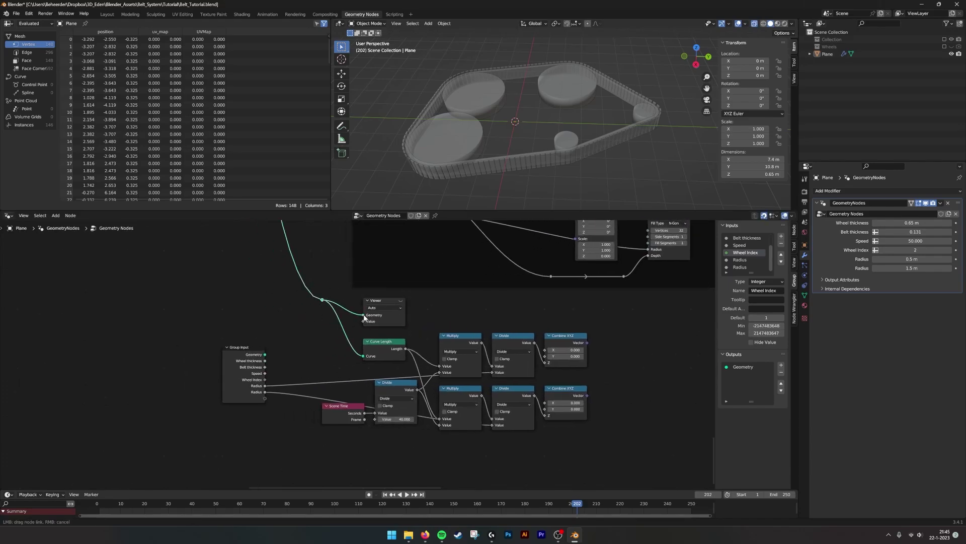
pyautogui.click(400, 300)
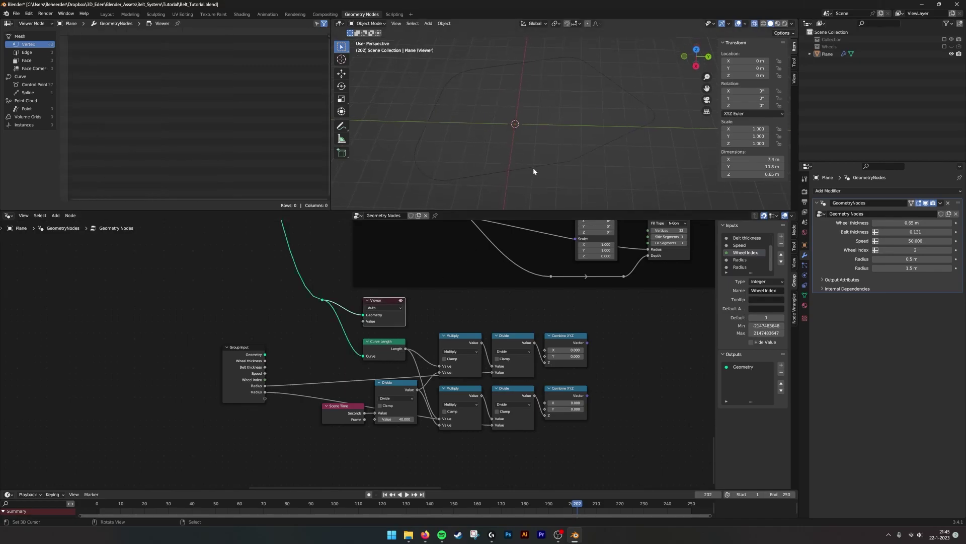
# - Trace the curve link from the Viewer back to the Mesh to Curve node and examine where it originates
pyautogui.scroll(-7, 328, 301)
pyautogui.moveTo(319, 236); pyautogui.dragTo(388, 380, button='middle')
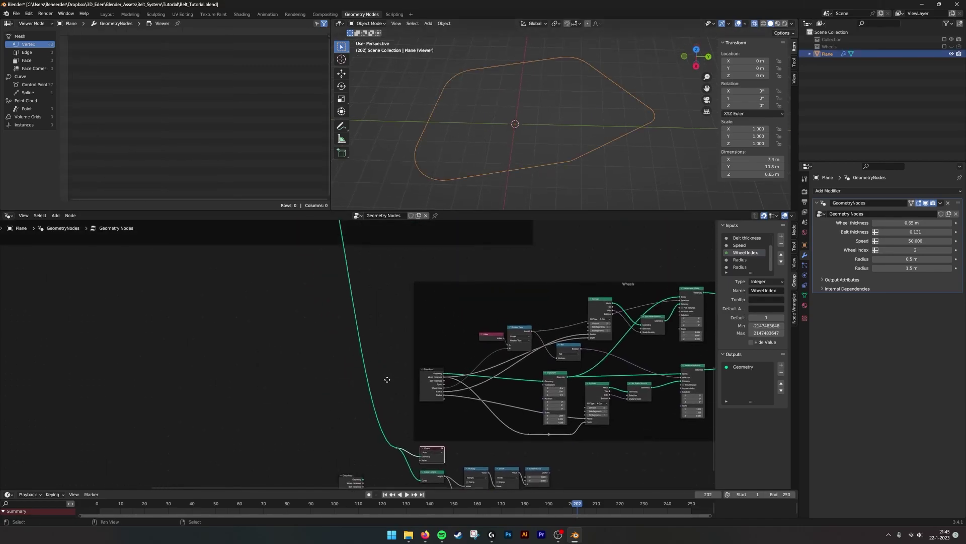
pyautogui.moveTo(364, 226); pyautogui.dragTo(420, 427, button='middle')
pyautogui.scroll(5, 403, 319)
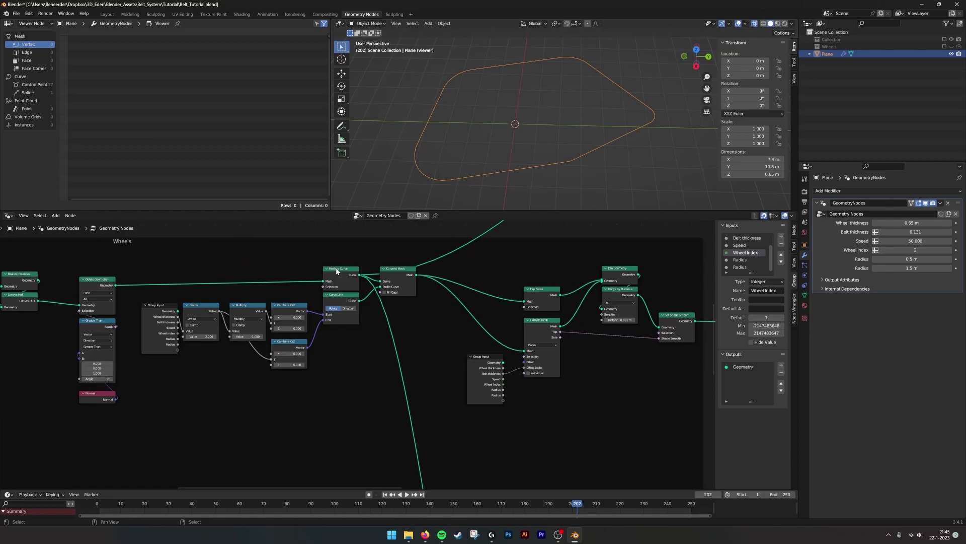
pyautogui.moveTo(85, 292); pyautogui.dragTo(143, 288, button='middle')
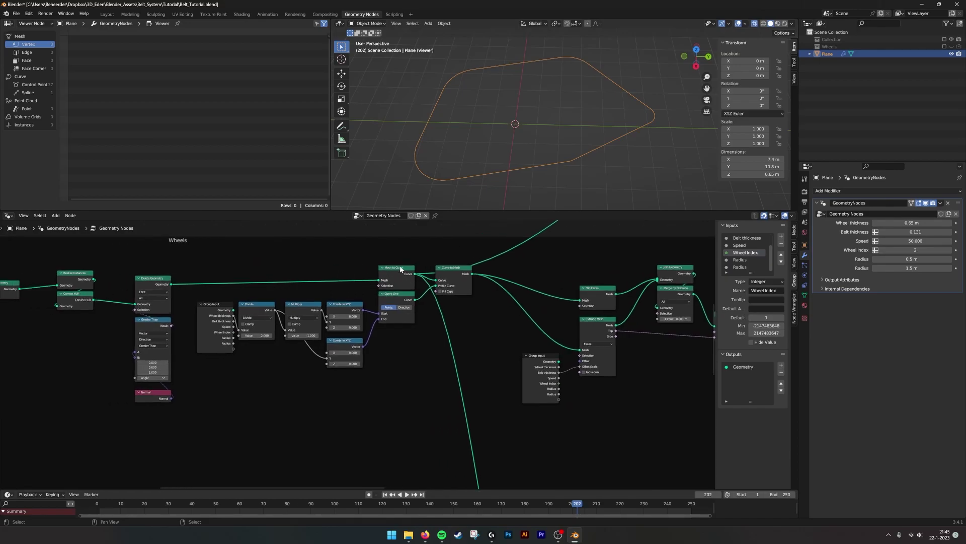
pyautogui.scroll(-1, 409, 275)
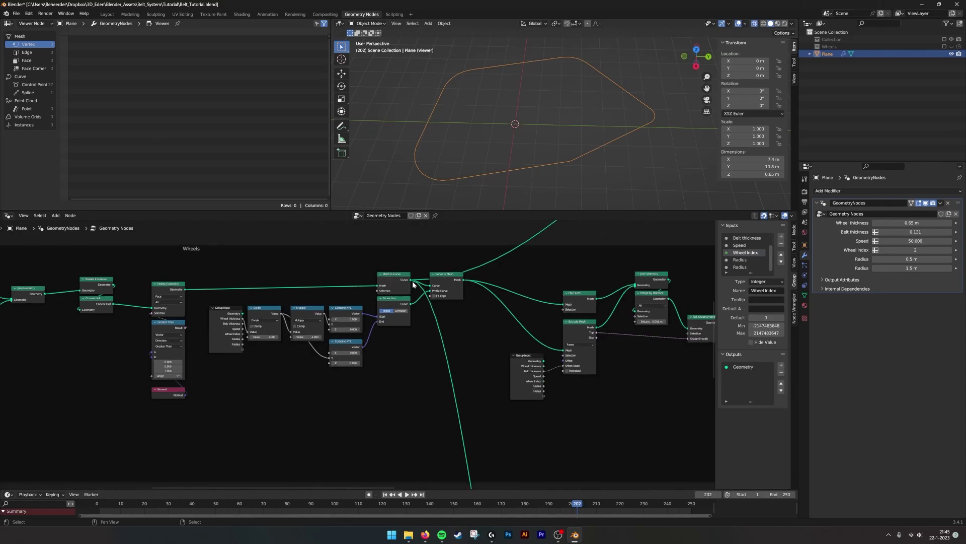
pyautogui.scroll(-5, 401, 316)
pyautogui.moveTo(438, 326)
pyautogui.mouseDown(button='middle')
pyautogui.moveTo(429, 287)
pyautogui.moveTo(354, 184)
pyautogui.moveTo(390, 183)
pyautogui.mouseUp(button='middle')
pyautogui.scroll(7, 385, 348)
pyautogui.scroll(2, 386, 321)
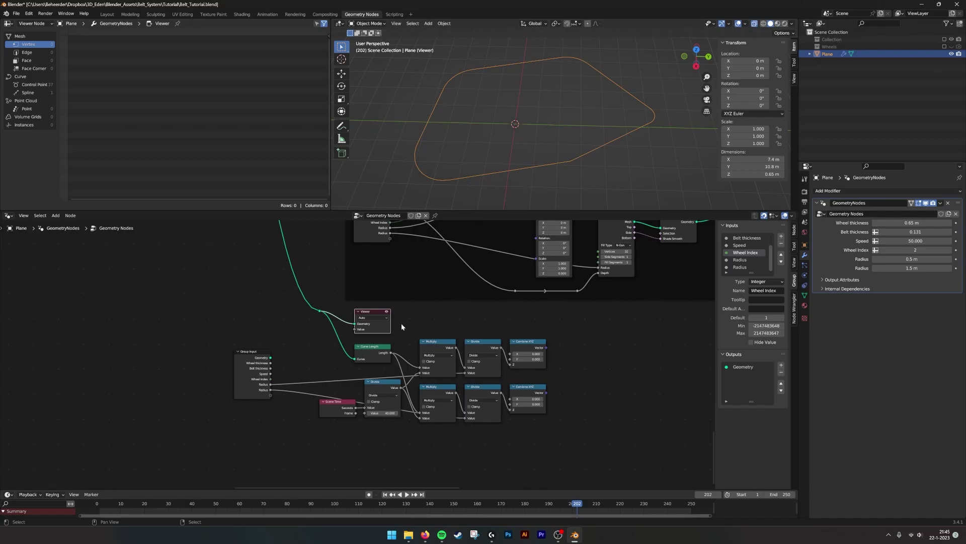
# - Deactivate the Viewer preview and move the Scene Time node farther away from the Divide node
pyautogui.click(405, 308)
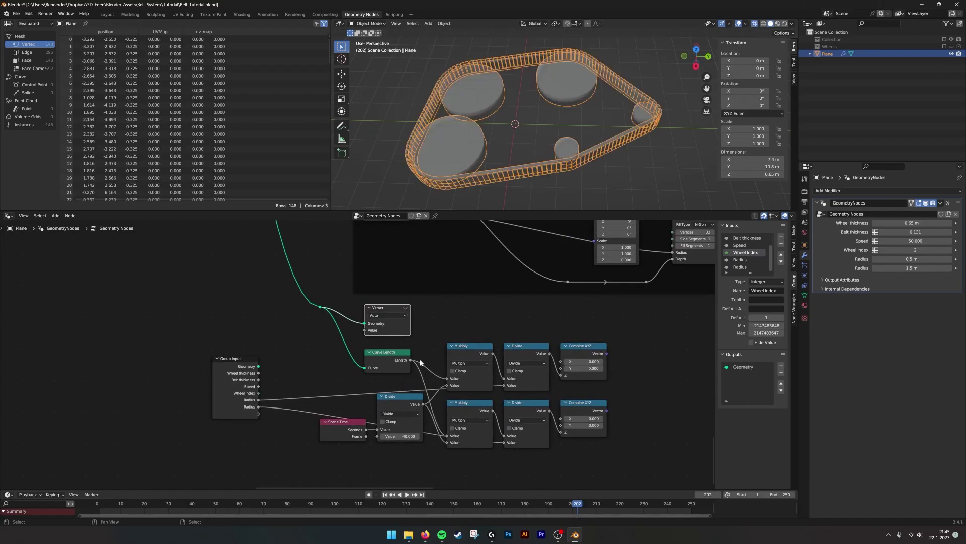
pyautogui.moveTo(420, 361); pyautogui.dragTo(355, 333, button='middle')
pyautogui.scroll(1, 397, 319)
pyautogui.click(397, 319)
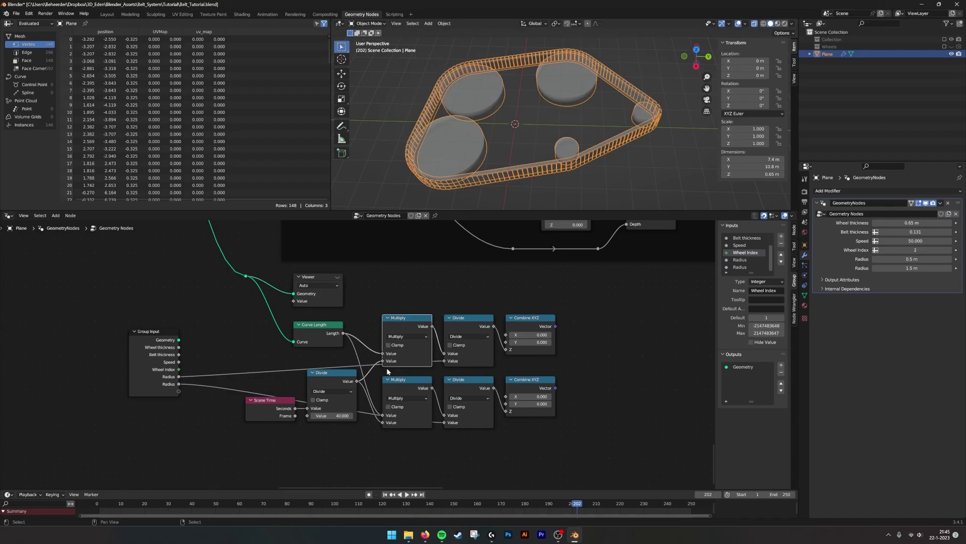
pyautogui.click(330, 376)
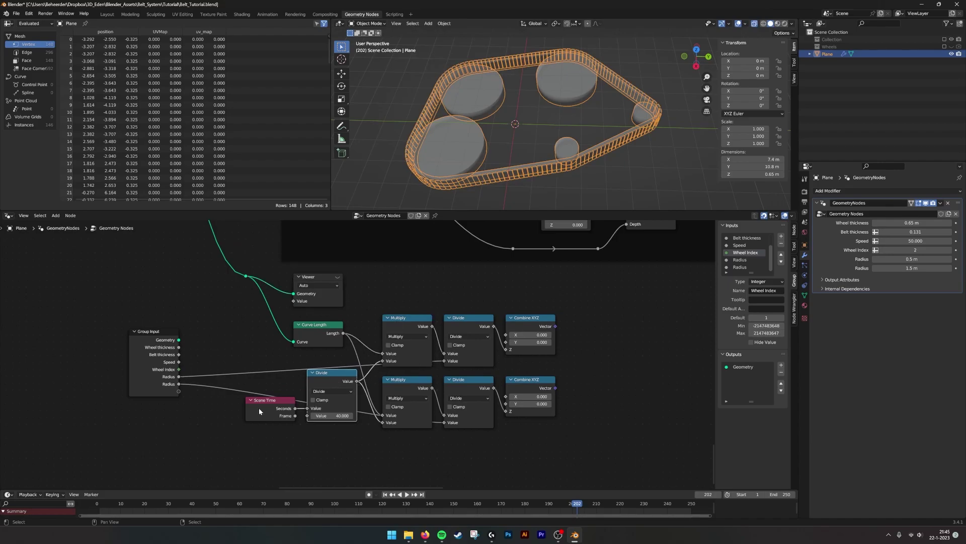
pyautogui.click(284, 416)
pyautogui.moveTo(264, 403); pyautogui.dragTo(230, 416)
pyautogui.moveTo(313, 420); pyautogui.dragTo(351, 419, button='middle')
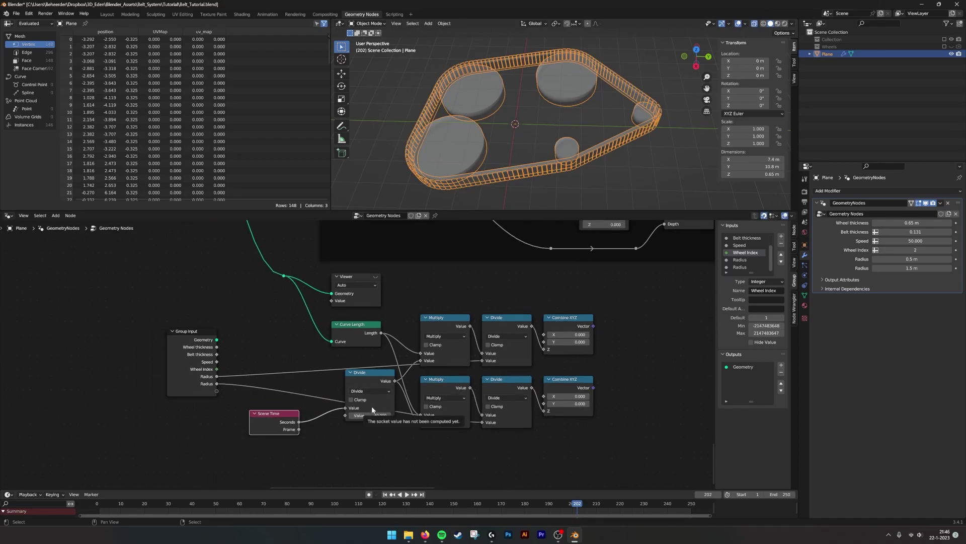
pyautogui.moveTo(433, 412); pyautogui.dragTo(384, 403, button='middle')
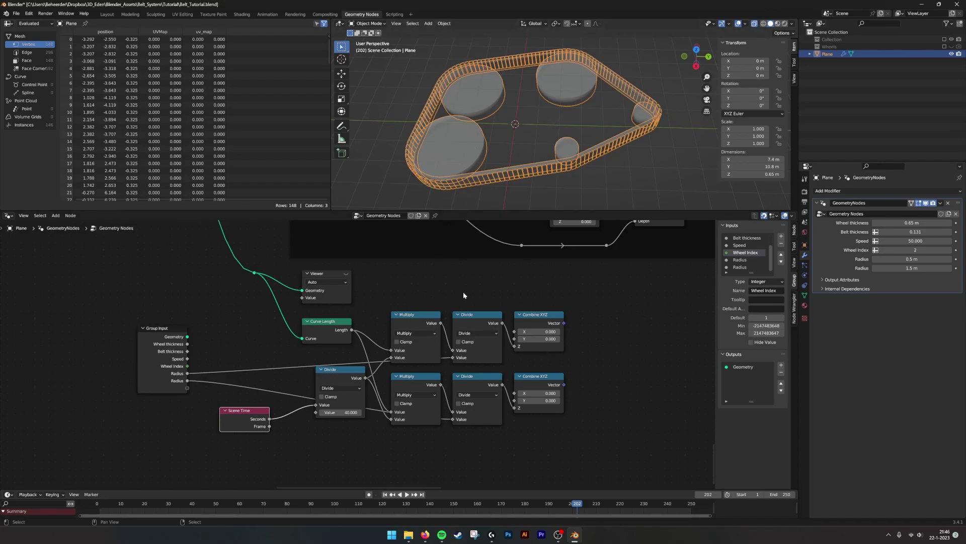
# - Play the animation and set the lower Cylinder node's vertices to 8
pyautogui.moveTo(475, 285); pyautogui.dragTo(418, 385, button='middle')
pyautogui.moveTo(554, 243); pyautogui.dragTo(506, 446, button='middle')
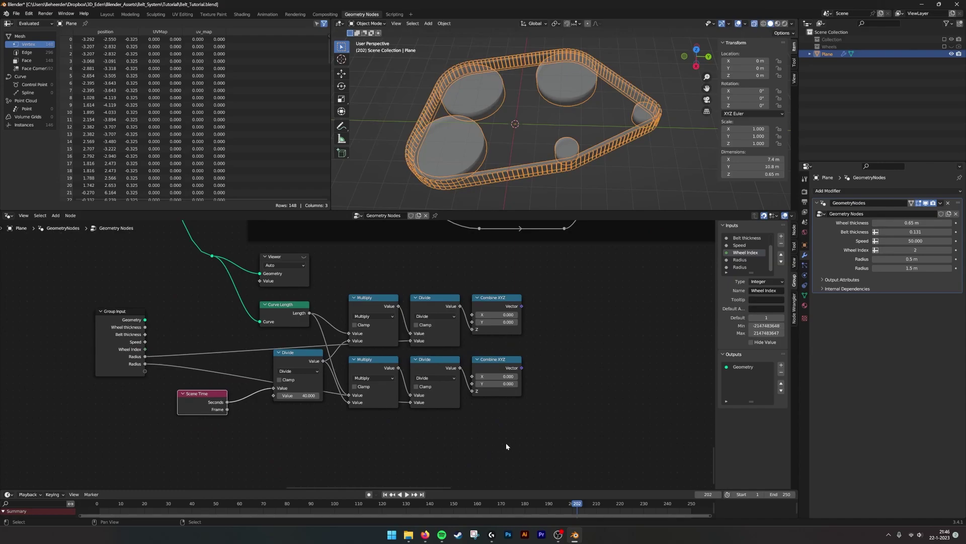
pyautogui.click(408, 498)
pyautogui.moveTo(545, 311); pyautogui.dragTo(386, 343, button='middle')
pyautogui.scroll(4, 442, 364)
pyautogui.click(464, 368)
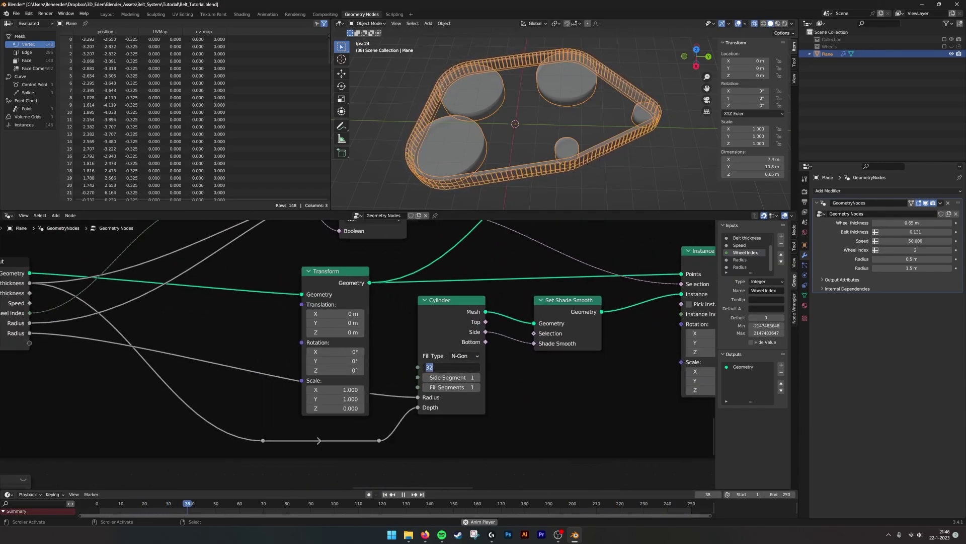
pyautogui.write('8')
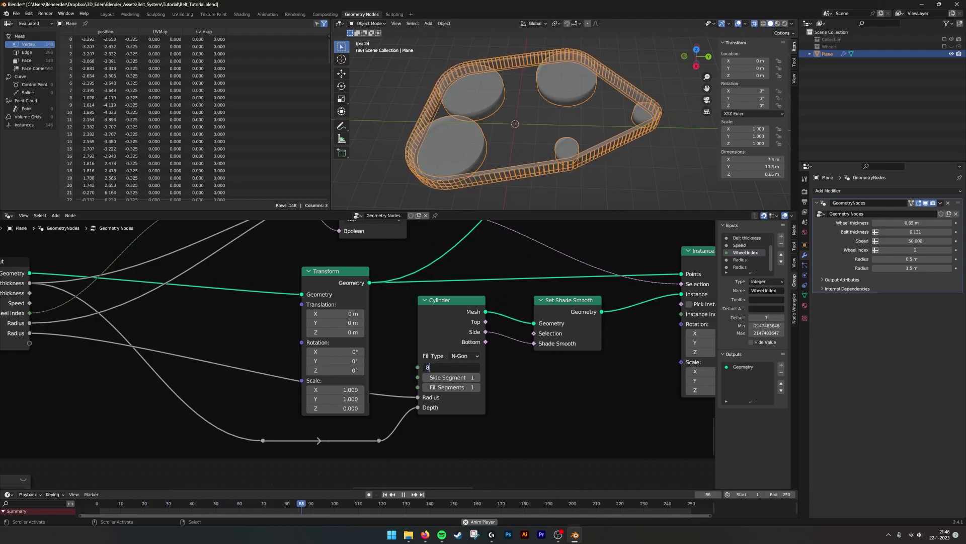
pyautogui.press('Return')
# - Set the upper Cylinder node's vertices to 8
pyautogui.moveTo(483, 265); pyautogui.dragTo(465, 455, button='middle')
pyautogui.doubleClick(449, 272)
pyautogui.write('8')
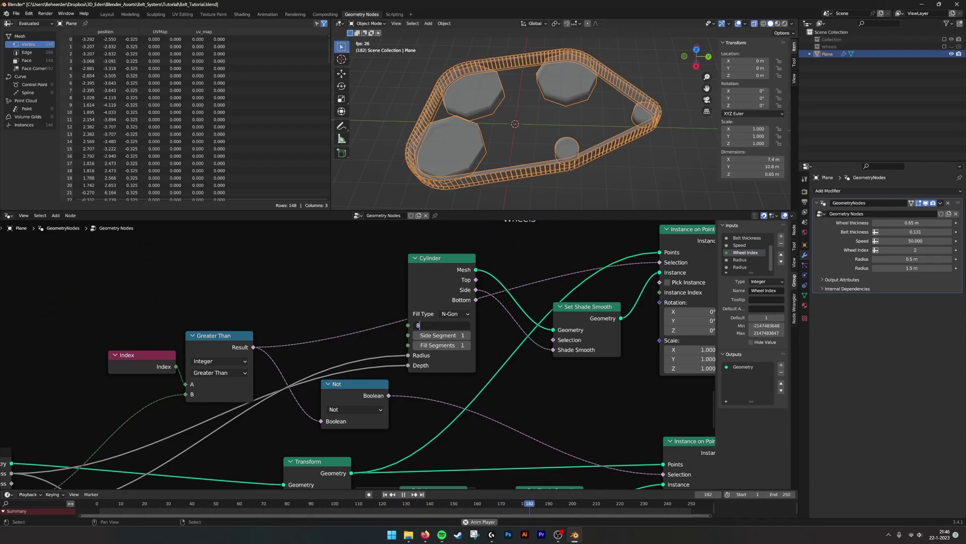
pyautogui.press('Return')
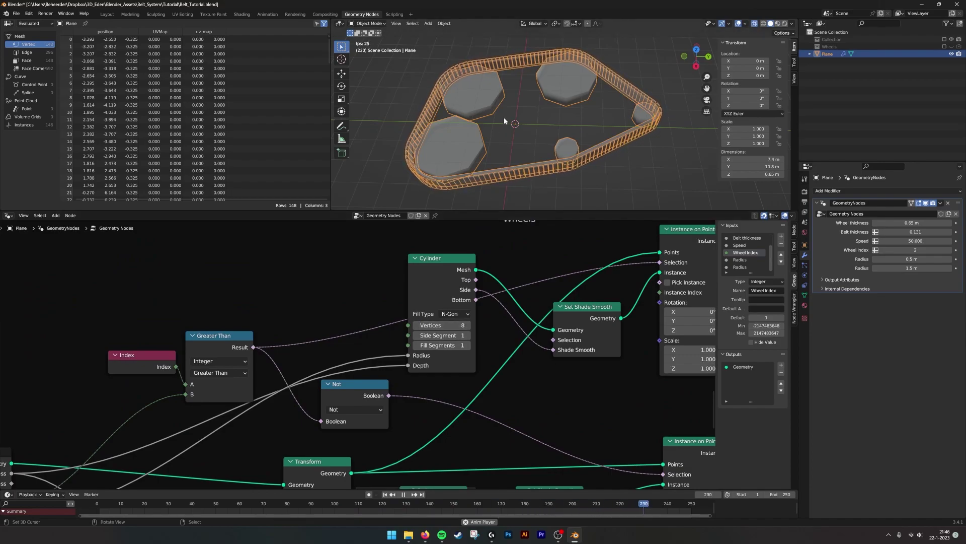
# - View the wheels from above, turn off X-ray shading and deselect the belt object
pyautogui.moveTo(503, 120); pyautogui.dragTo(503, 130, button='middle')
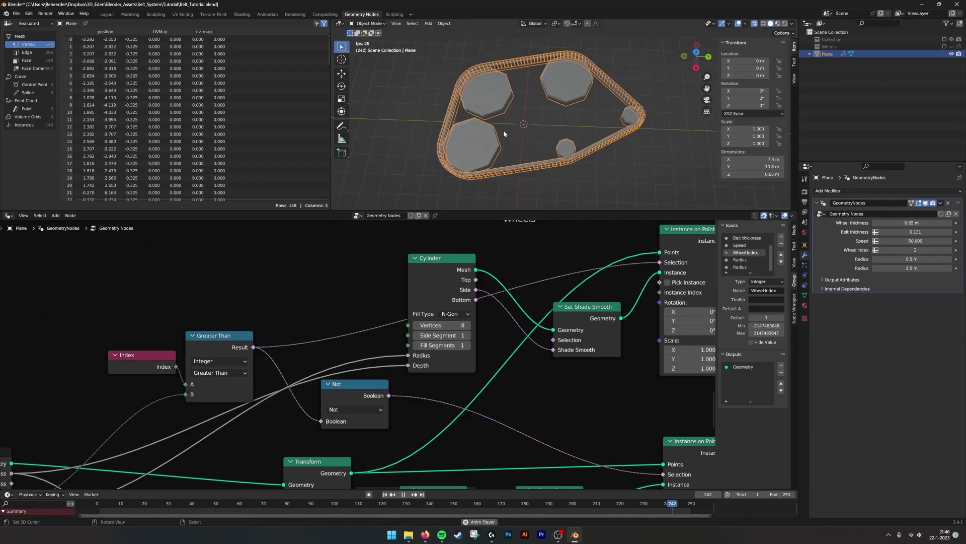
pyautogui.click(755, 25)
pyautogui.scroll(2, 571, 131)
pyautogui.click(570, 131)
# - Connect the lower Combine XYZ vector to the Rotation of the lower Instance on Points node
pyautogui.moveTo(492, 338); pyautogui.dragTo(587, 401, button='middle')
pyautogui.scroll(-7, 474, 413)
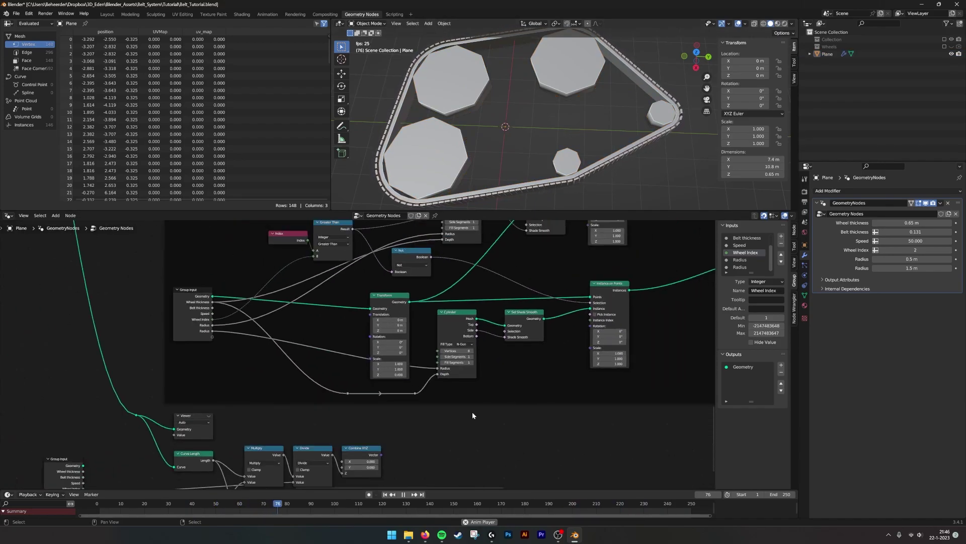
pyautogui.moveTo(472, 415); pyautogui.dragTo(454, 323, button='middle')
pyautogui.moveTo(362, 411); pyautogui.dragTo(572, 234)
pyautogui.moveTo(446, 309); pyautogui.dragTo(441, 354, button='middle')
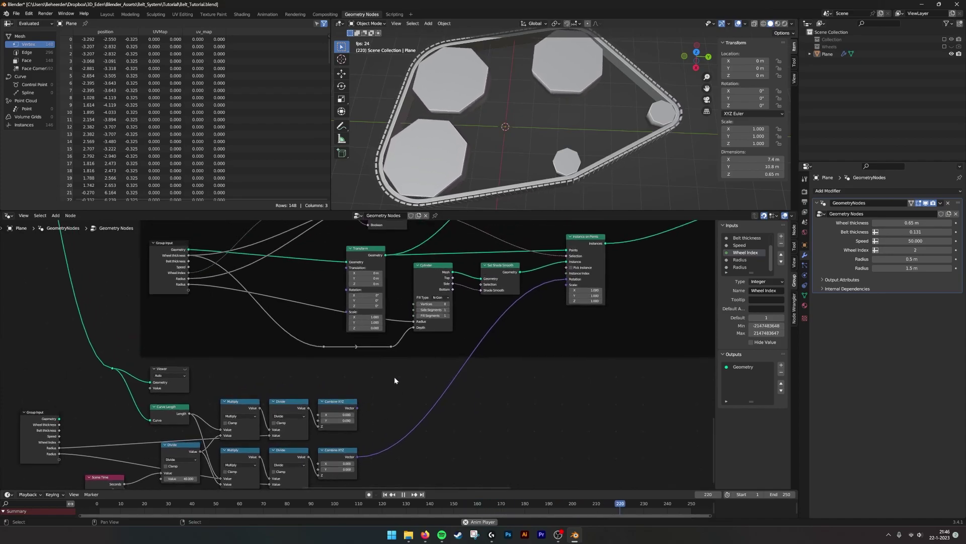
# - Try changing the Z rotation of the upper Instance on Points node
pyautogui.moveTo(554, 228); pyautogui.dragTo(466, 374, button='middle')
pyautogui.scroll(4, 512, 313)
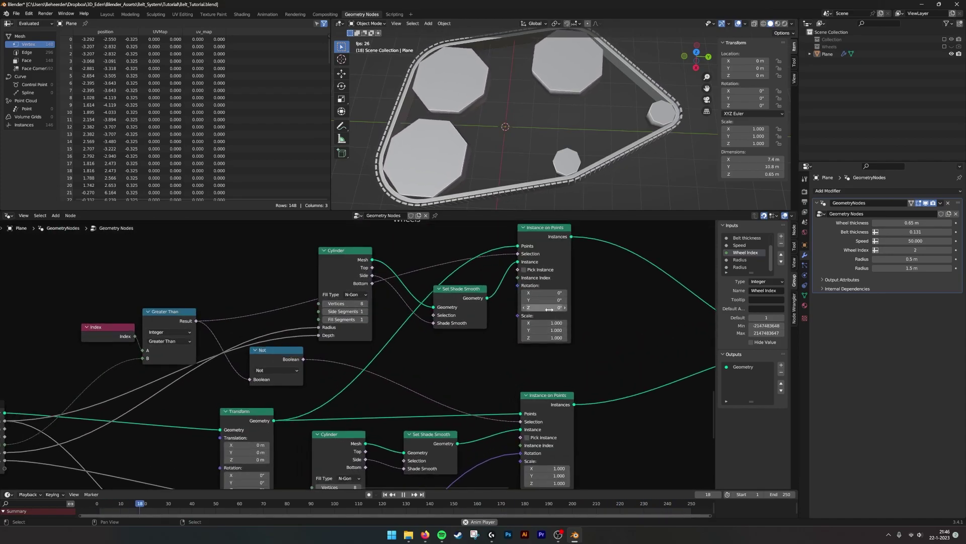
pyautogui.moveTo(549, 309)
pyautogui.mouseDown()
pyautogui.moveTo(530, 309)
pyautogui.moveTo(553, 308)
pyautogui.mouseUp()
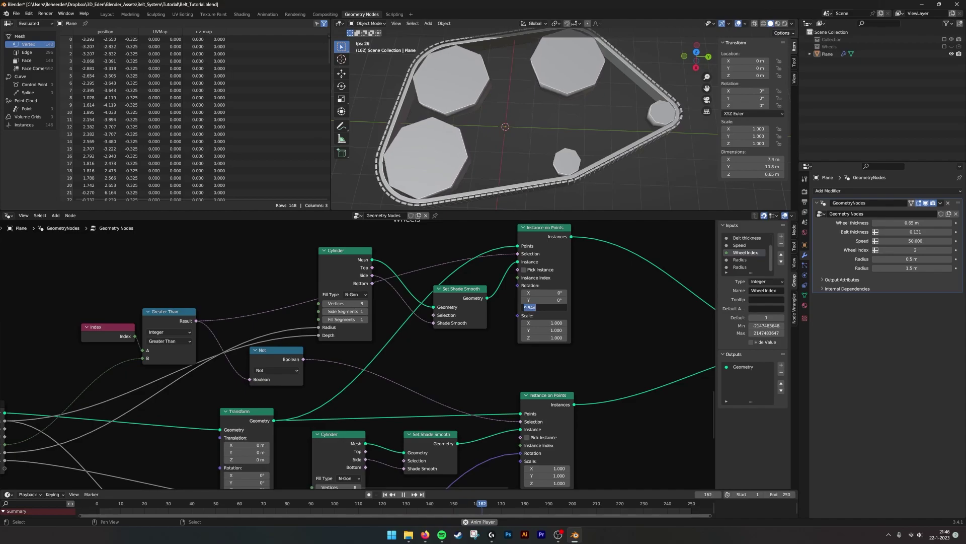
# - Connect the upper Combine XYZ vector to the Rotation of the upper Instance on Points node
pyautogui.scroll(-6, 538, 323)
pyautogui.moveTo(464, 384); pyautogui.dragTo(454, 264, button='middle')
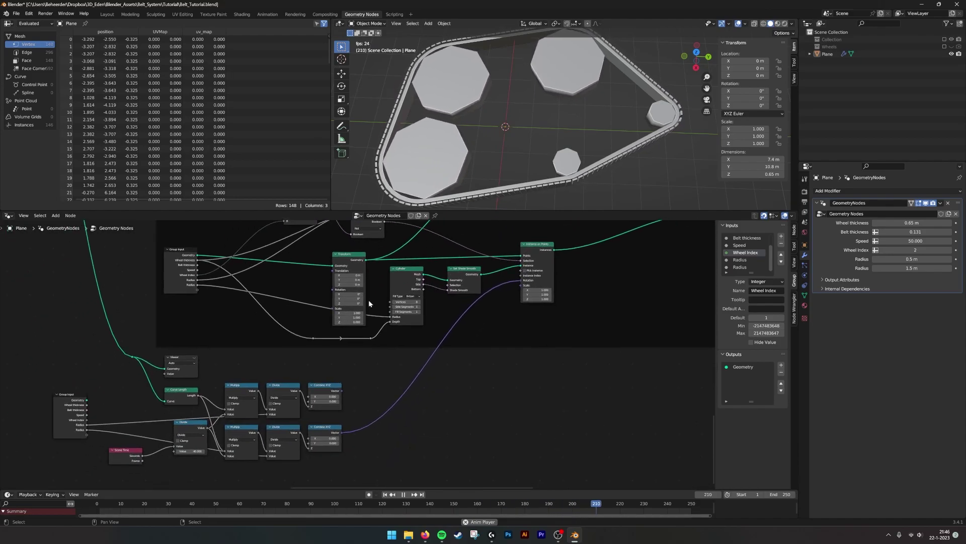
pyautogui.click(341, 389)
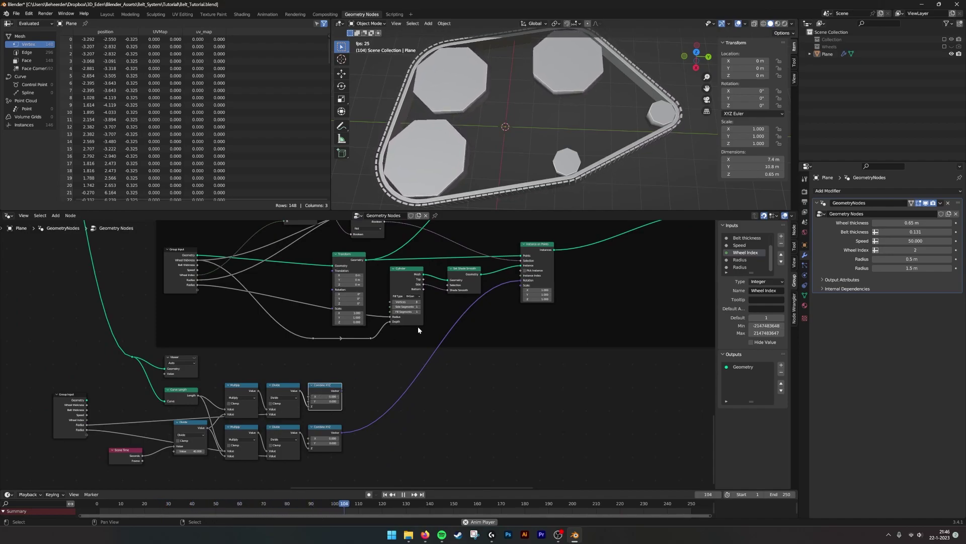
pyautogui.moveTo(341, 391); pyautogui.dragTo(524, 280)
pyautogui.moveTo(475, 411); pyautogui.dragTo(572, 307, button='middle')
pyautogui.moveTo(572, 176); pyautogui.dragTo(643, 146, button='middle')
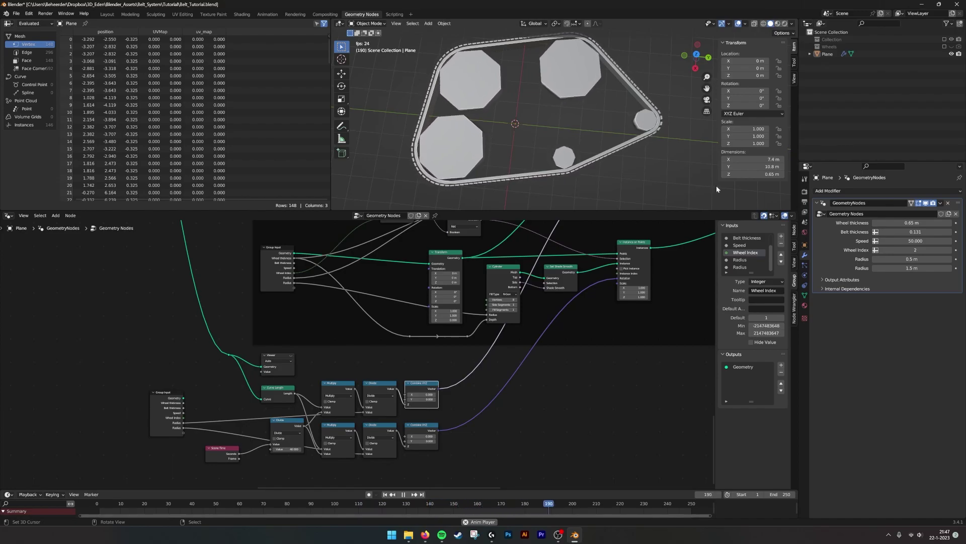
# - Set the first Radius value of the Geometry Nodes modifier to 1.52 m
pyautogui.moveTo(550, 299); pyautogui.dragTo(546, 313, button='middle')
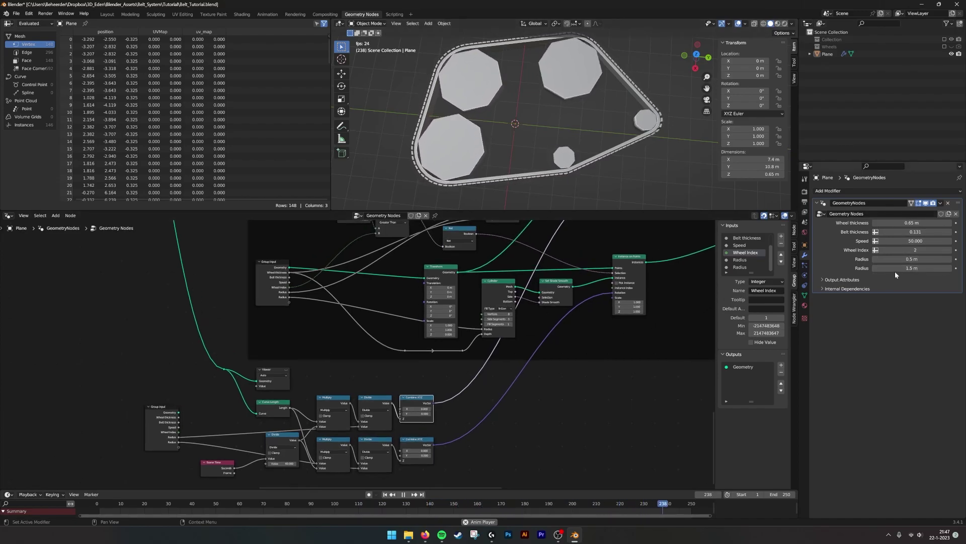
pyautogui.moveTo(909, 260); pyautogui.dragTo(951, 258)
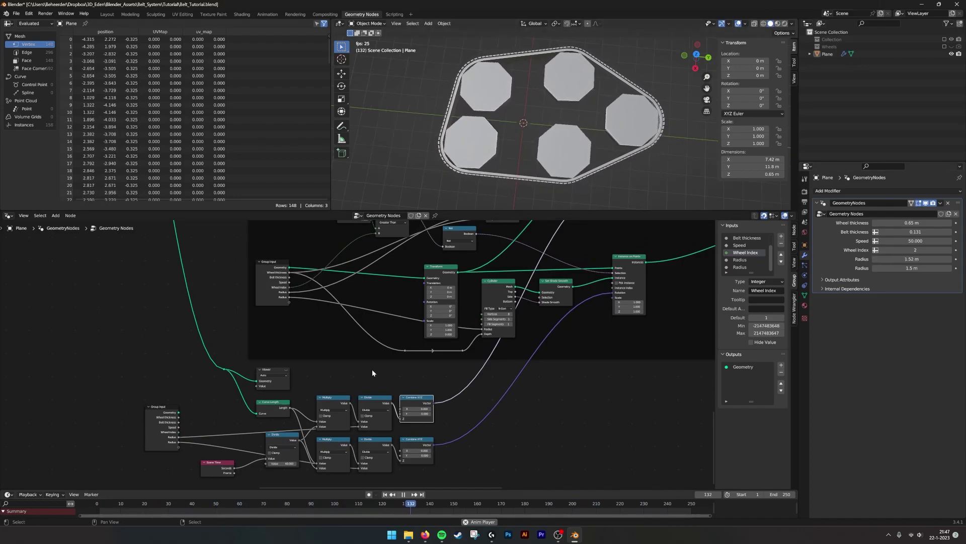
# - Tidy the lower Group Input, duplicate the Wheels frame below the original, and place the wheel rotation nodes inside the copy
pyautogui.moveTo(372, 370); pyautogui.dragTo(376, 360, button='middle')
pyautogui.moveTo(223, 362); pyautogui.dragTo(247, 343, button='middle')
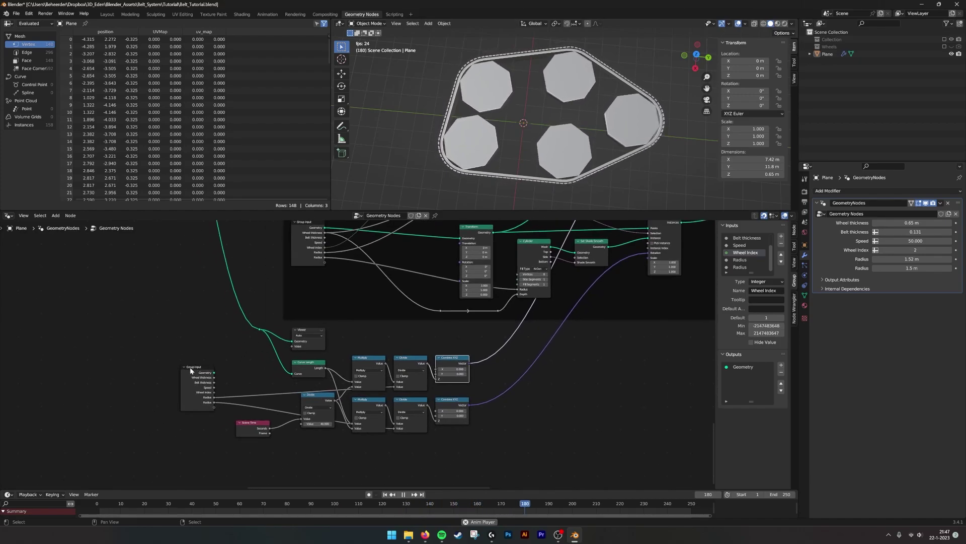
pyautogui.moveTo(190, 368); pyautogui.dragTo(208, 368)
pyautogui.click(386, 313)
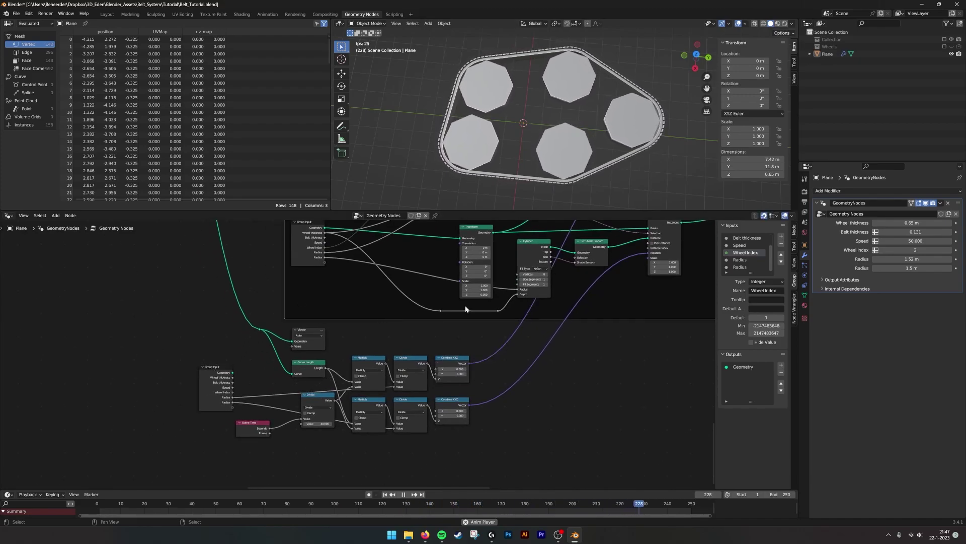
pyautogui.scroll(-5, 464, 306)
pyautogui.hotkey('shift', 'd')
pyautogui.click(323, 445)
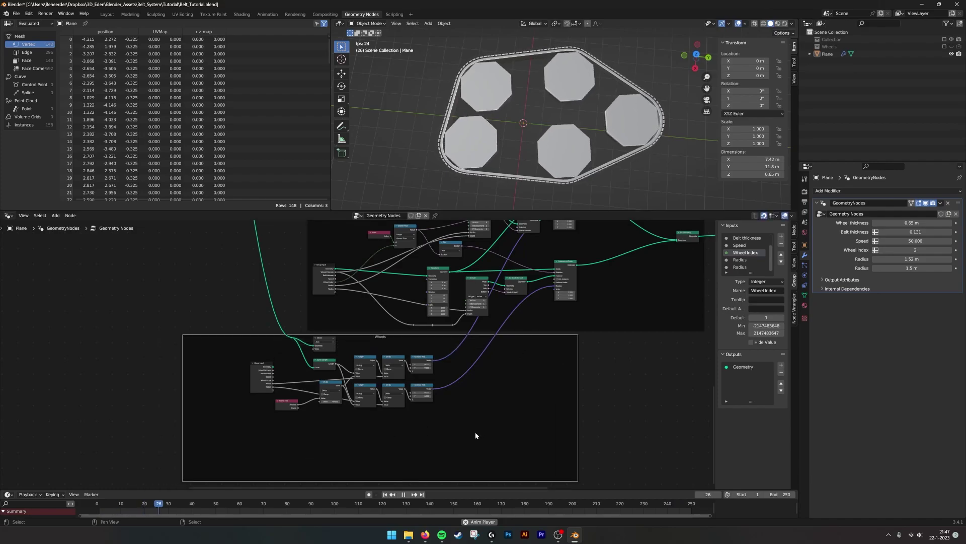
pyautogui.moveTo(470, 440); pyautogui.dragTo(247, 348)
pyautogui.moveTo(327, 344); pyautogui.dragTo(333, 359)
# - Delete the Viewer node in the new Wheels frame and detach the leftover reroute from the Curve Length link
pyautogui.scroll(5, 359, 354)
pyautogui.click(321, 355)
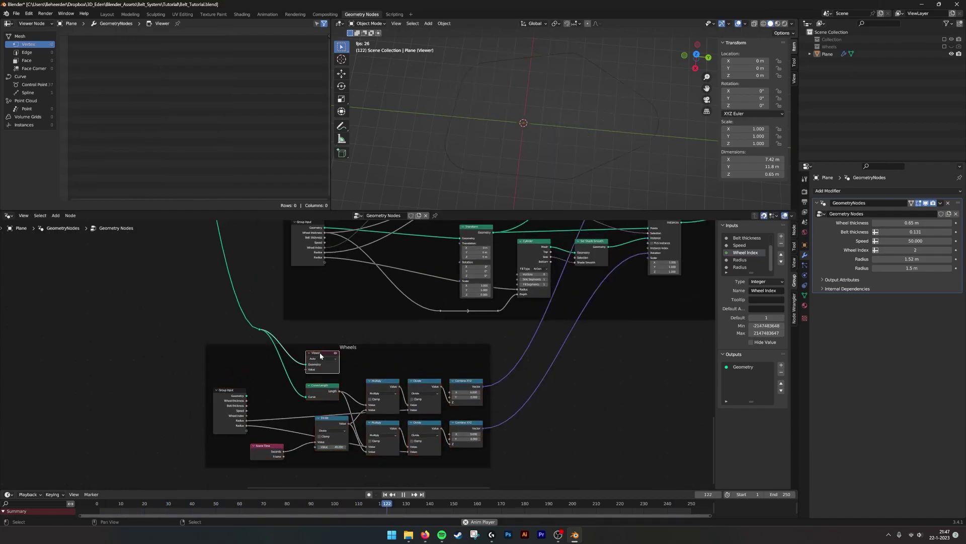
pyautogui.press('x')
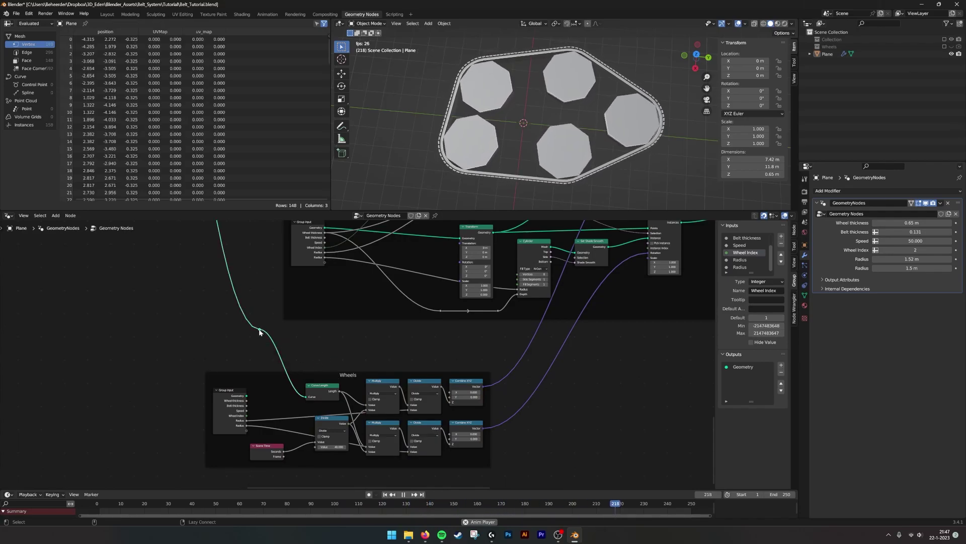
pyautogui.keyDown('alt'); pyautogui.moveTo(261, 332); pyautogui.dragTo(163, 335); pyautogui.keyUp('alt')
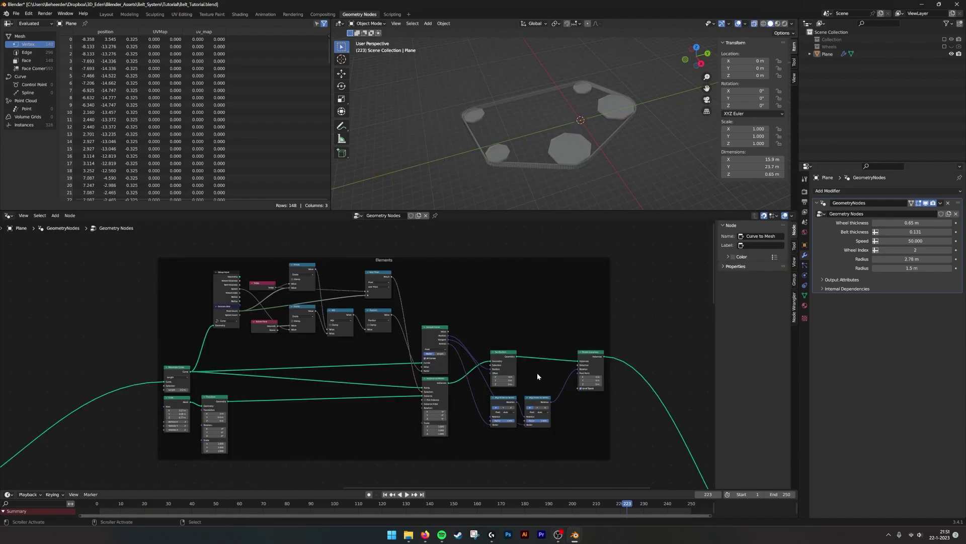
# - Switch the viewport to Material Preview shading and frame a wheel at a corner of the belt
pyautogui.click(778, 25)
pyautogui.moveTo(579, 105); pyautogui.dragTo(543, 128, button='middle')
pyautogui.scroll(5, 409, 88)
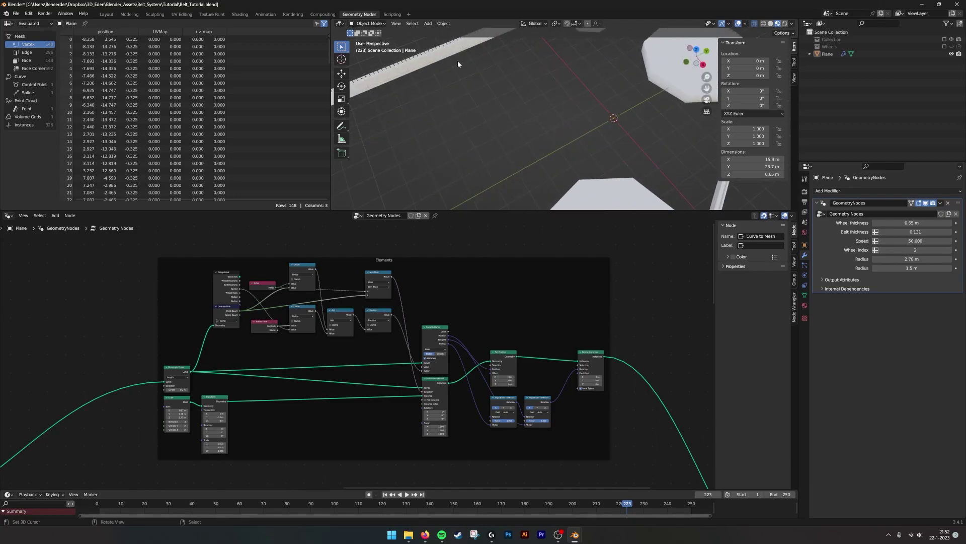
pyautogui.scroll(-3, 438, 81)
pyautogui.keyDown('shift'); pyautogui.moveTo(471, 112); pyautogui.dragTo(514, 93, button='middle'); pyautogui.keyUp('shift')
pyautogui.scroll(3, 449, 93)
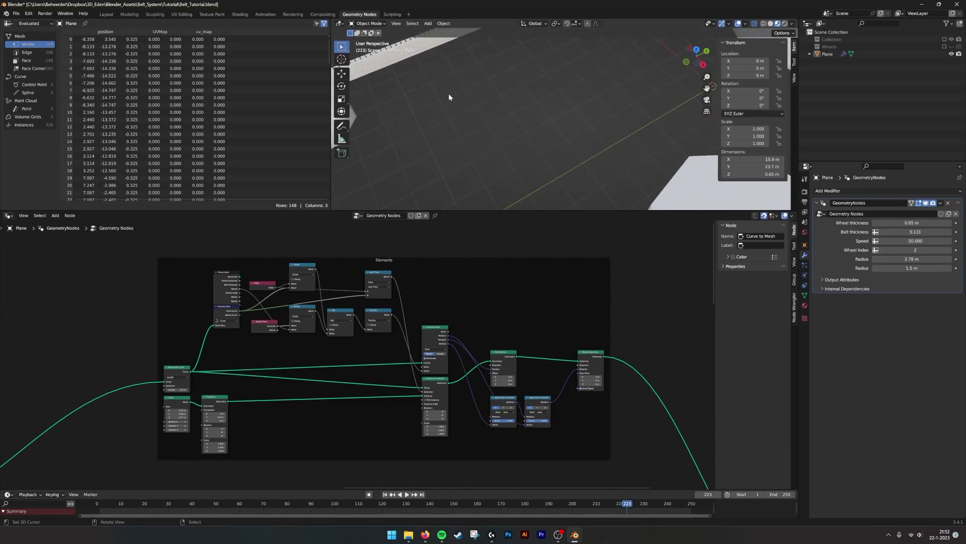
pyautogui.scroll(-1, 422, 83)
pyautogui.keyDown('shift'); pyautogui.moveTo(421, 83); pyautogui.dragTo(527, 75, button='middle'); pyautogui.keyUp('shift')
# - Add a Math node fed by the lower Divide node's output, set it to Multiply, and place it near the Elements frame's label
pyautogui.moveTo(419, 340); pyautogui.dragTo(441, 328, button='middle')
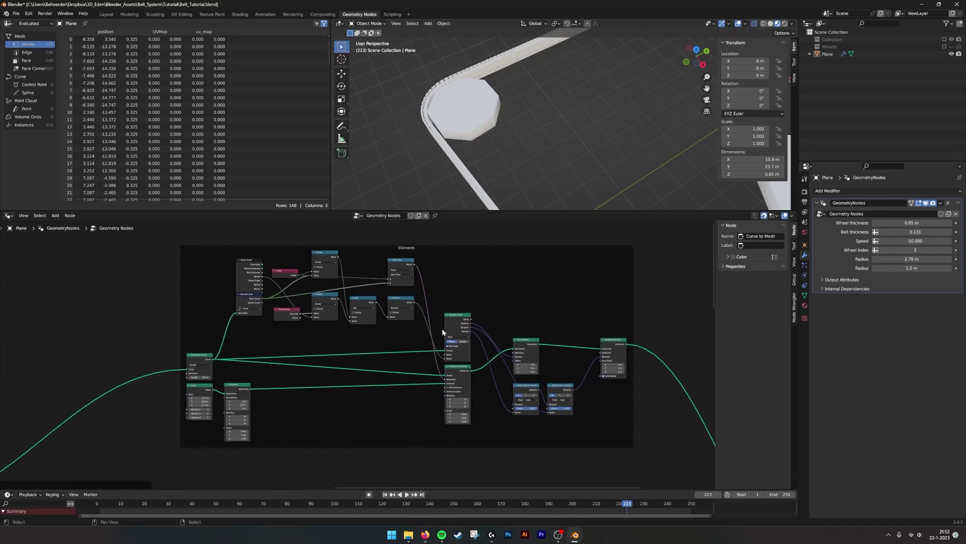
pyautogui.scroll(2, 362, 347)
pyautogui.moveTo(286, 378); pyautogui.dragTo(264, 408, button='middle')
pyautogui.moveTo(327, 326); pyautogui.dragTo(267, 381, button='middle')
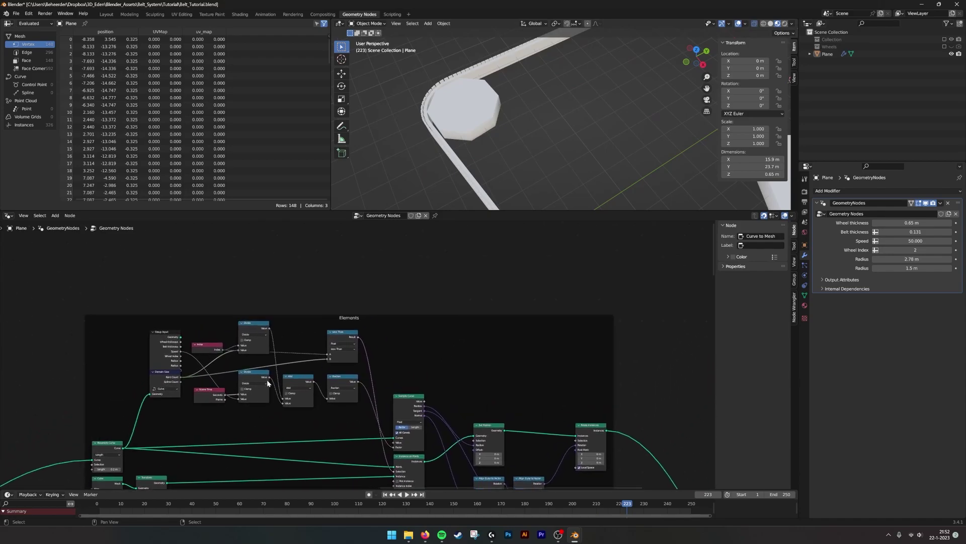
pyautogui.moveTo(268, 377); pyautogui.dragTo(356, 354)
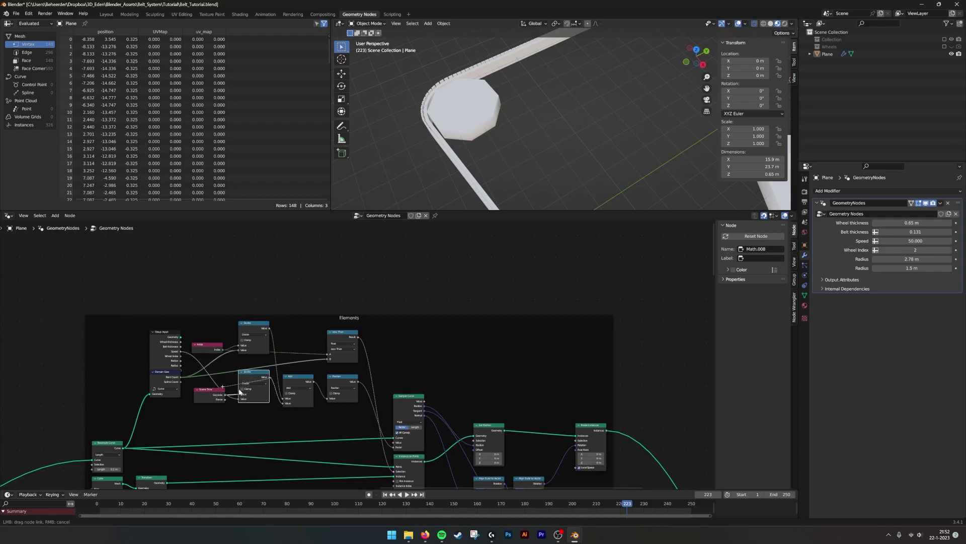
pyautogui.moveTo(443, 290); pyautogui.dragTo(444, 290)
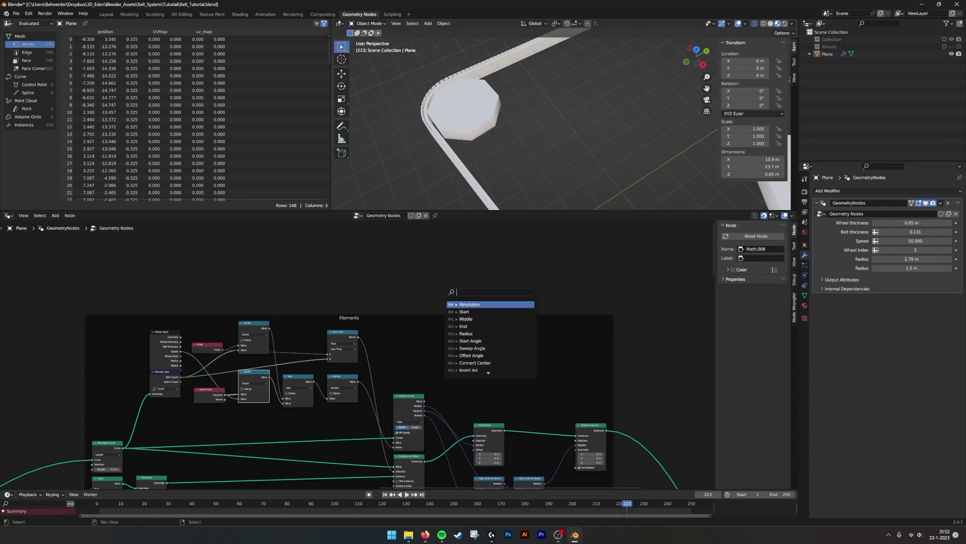
pyautogui.press('Return')
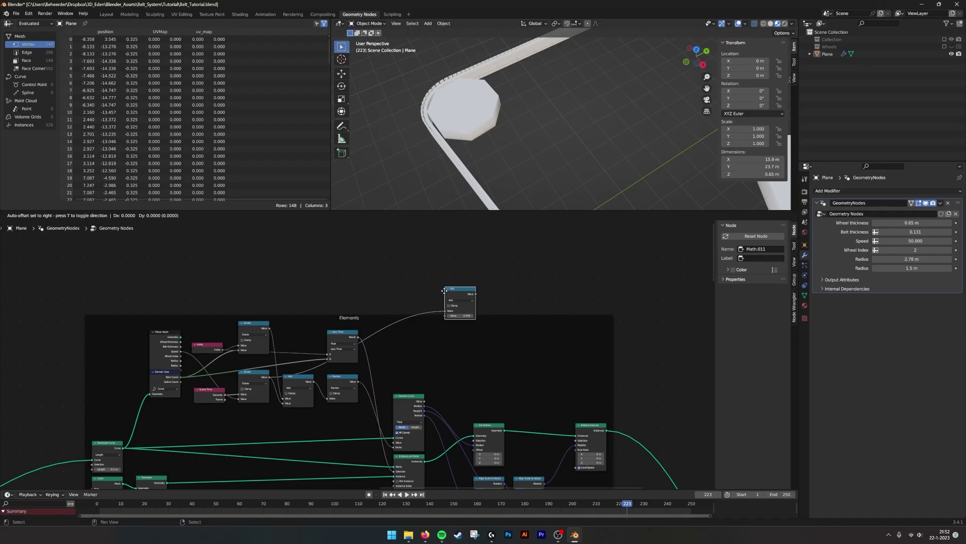
pyautogui.click(405, 343)
pyautogui.moveTo(429, 339); pyautogui.dragTo(417, 262)
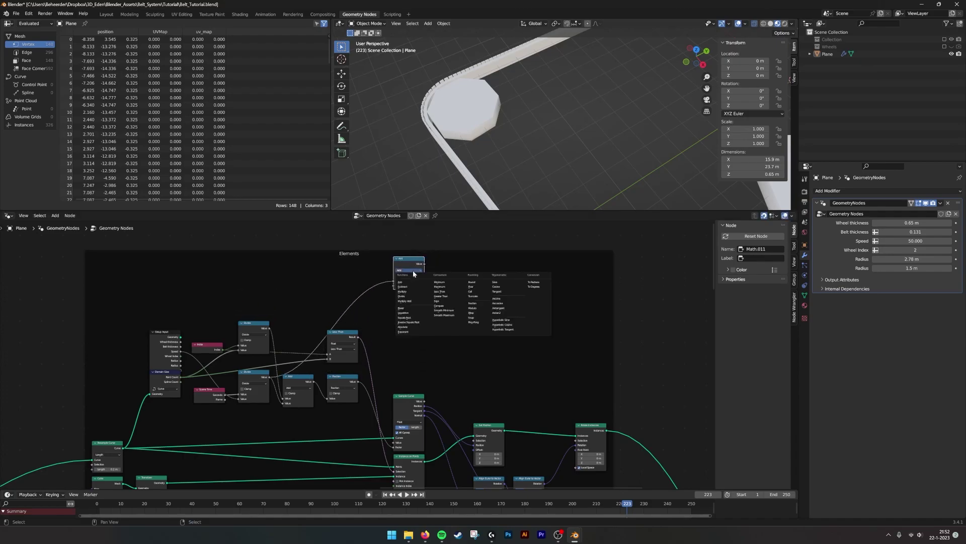
pyautogui.click(411, 297)
# - Add a Curve Length node fed by Mesh to Curve and connect its Length to the Multiply node's second Value
pyautogui.scroll(-3, 373, 307)
pyautogui.moveTo(169, 384); pyautogui.dragTo(321, 288, button='middle')
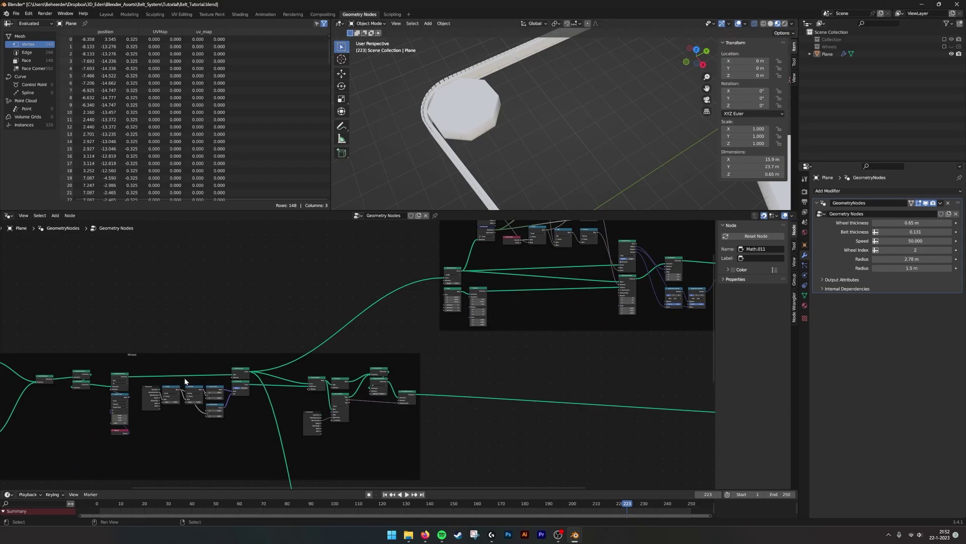
pyautogui.moveTo(248, 374); pyautogui.dragTo(510, 249)
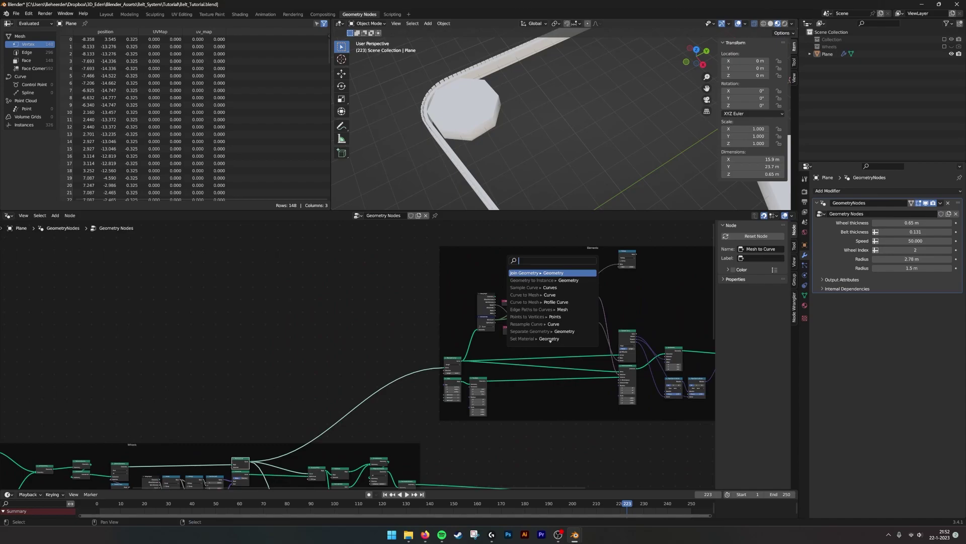
pyautogui.write('curve length')
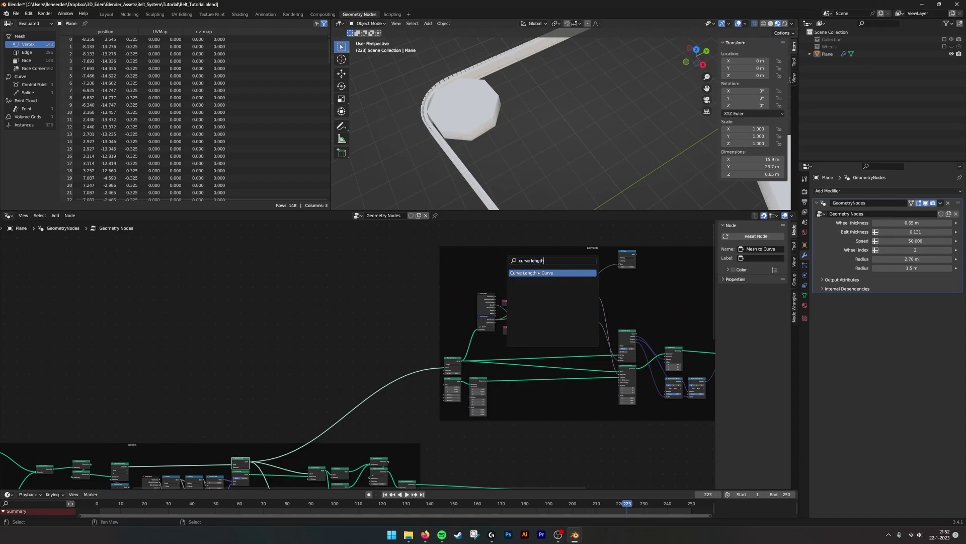
pyautogui.press('Return')
pyautogui.scroll(4, 503, 267)
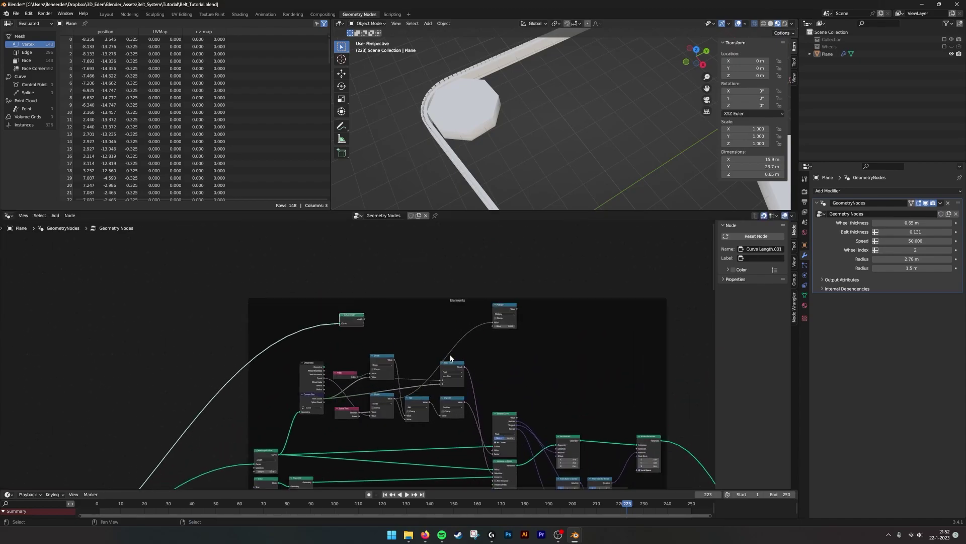
pyautogui.click(476, 286)
pyautogui.moveTo(499, 288); pyautogui.dragTo(472, 299, button='middle')
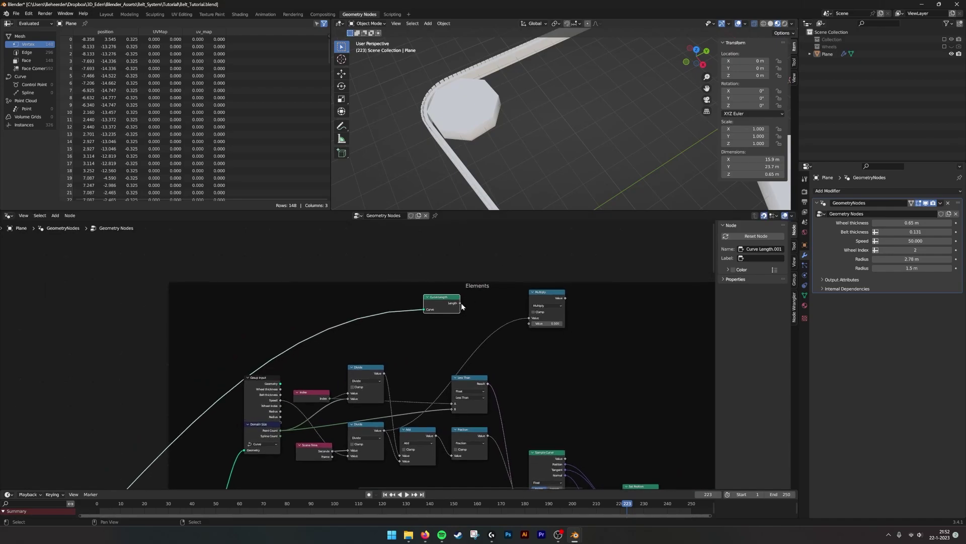
pyautogui.moveTo(461, 303); pyautogui.dragTo(528, 323)
# - Preview the curve feeding Curve Length by adding a Viewer node connected through a new reroute on that link
pyautogui.moveTo(424, 309); pyautogui.dragTo(370, 252)
pyautogui.write('vieu')
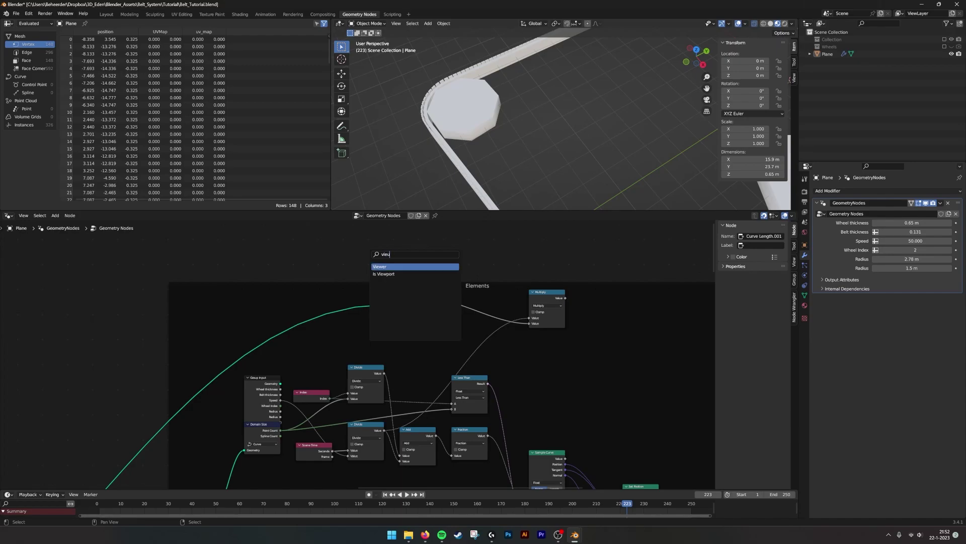
pyautogui.press('BackSpace')
pyautogui.press('Return')
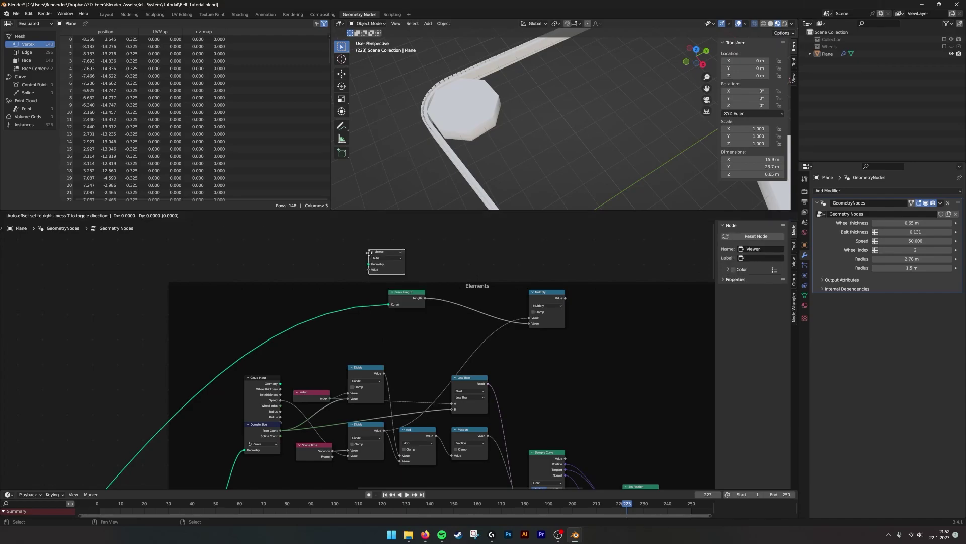
pyautogui.click(384, 325)
pyautogui.keyDown('shift'); pyautogui.moveTo(337, 301); pyautogui.dragTo(336, 325, button='right'); pyautogui.keyUp('shift')
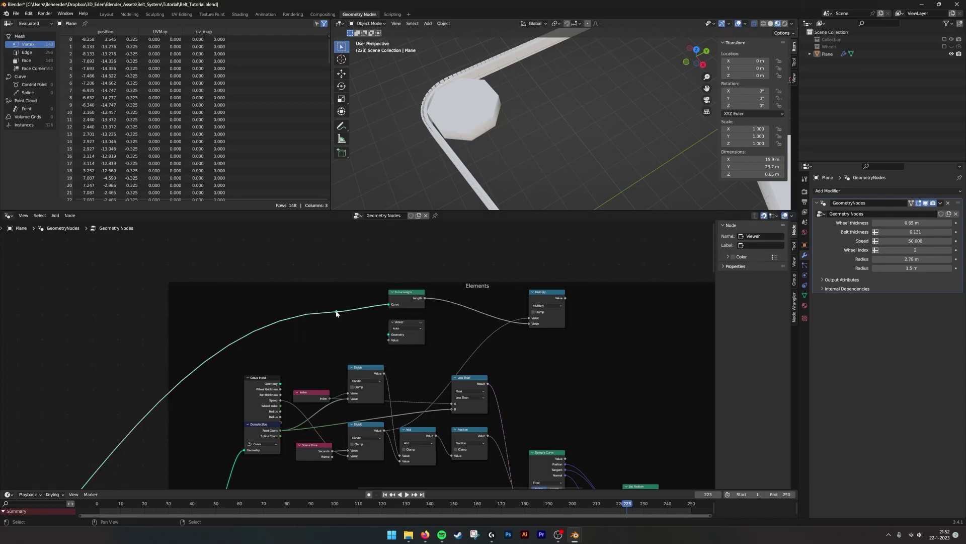
pyautogui.moveTo(337, 312); pyautogui.dragTo(388, 334)
pyautogui.click(421, 323)
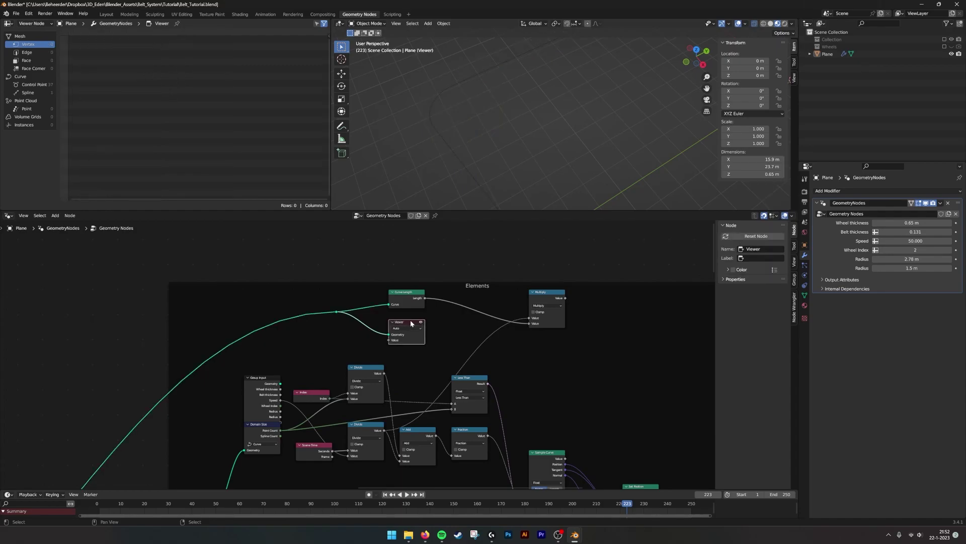
# - Delete the temporary Viewer node and the reroute on the Curve Length link
pyautogui.press('x')
pyautogui.click(337, 312)
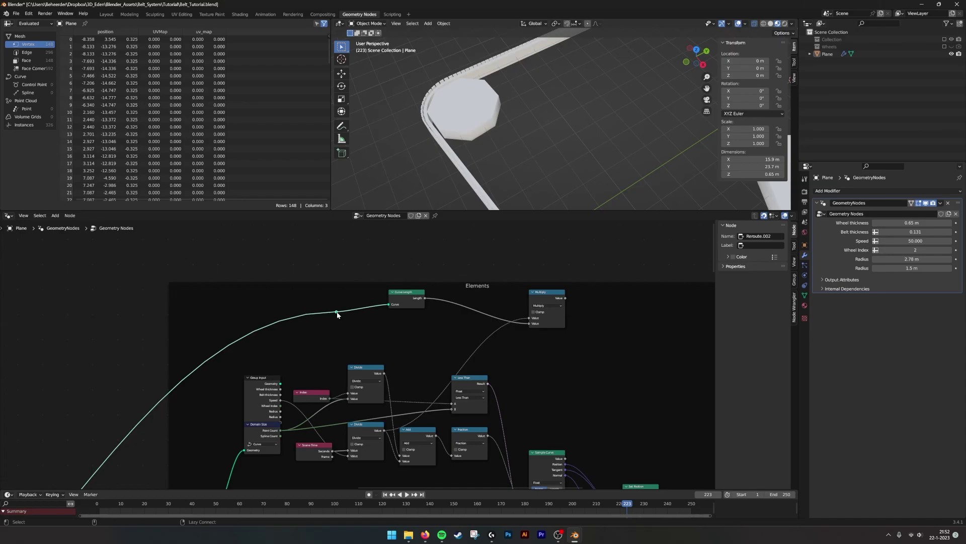
pyautogui.keyDown('alt'); pyautogui.moveTo(337, 313); pyautogui.dragTo(351, 322); pyautogui.keyUp('alt')
pyautogui.press('x')
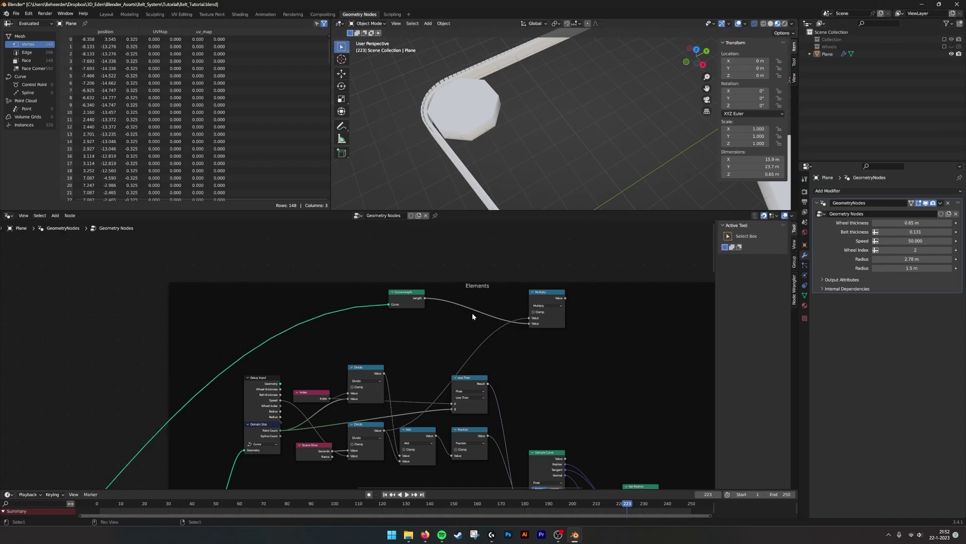
pyautogui.moveTo(545, 330); pyautogui.dragTo(282, 338, button='middle')
pyautogui.scroll(-5, 352, 352)
pyautogui.moveTo(578, 474); pyautogui.dragTo(396, 340, button='middle')
pyautogui.scroll(-5, 397, 340)
pyautogui.moveTo(518, 360); pyautogui.dragTo(476, 279, button='middle')
pyautogui.moveTo(424, 364); pyautogui.dragTo(345, 260)
pyautogui.scroll(7, 322, 271)
pyautogui.moveTo(284, 287); pyautogui.dragTo(482, 304, button='middle')
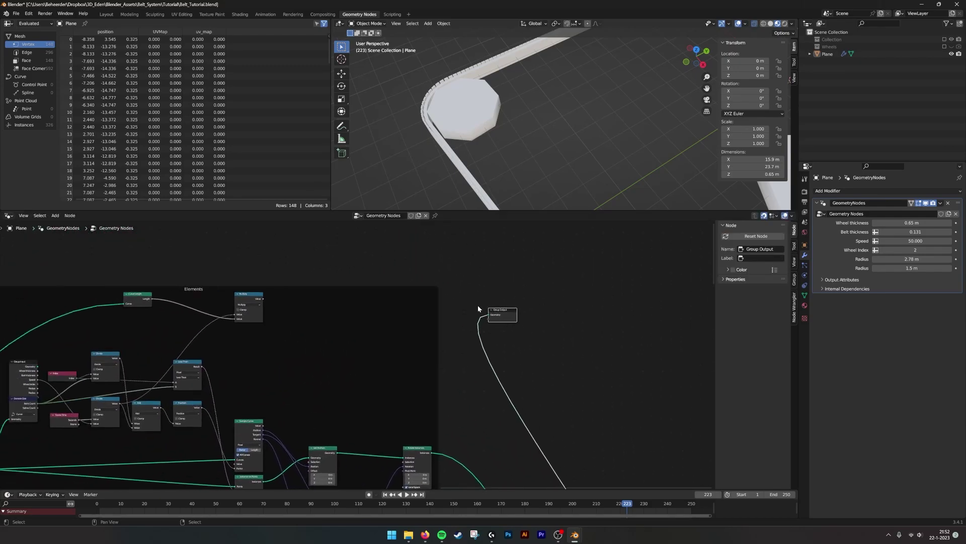
pyautogui.scroll(5, 453, 302)
pyautogui.moveTo(219, 274)
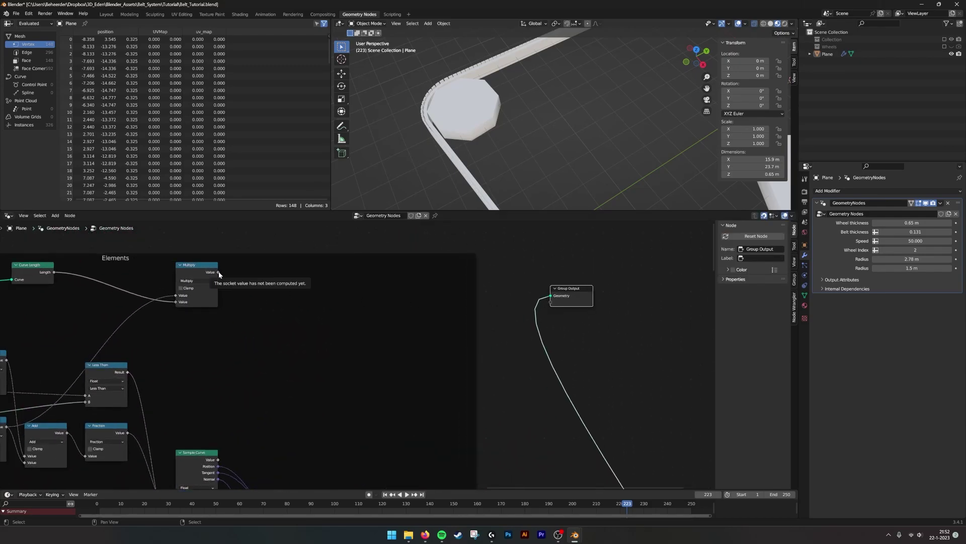
pyautogui.scroll(-7, 506, 388)
pyautogui.moveTo(505, 388); pyautogui.dragTo(403, 230, button='middle')
pyautogui.scroll(-6, 404, 229)
pyautogui.moveTo(375, 246); pyautogui.dragTo(478, 454)
# - Add a Store Named Attribute node in the Elements frame beside the Multiply node
pyautogui.scroll(3, 259, 238)
pyautogui.moveTo(259, 238); pyautogui.dragTo(405, 326, button='middle')
pyautogui.scroll(8, 486, 329)
pyautogui.hotkey('shift', 'a')
pyautogui.click(518, 317)
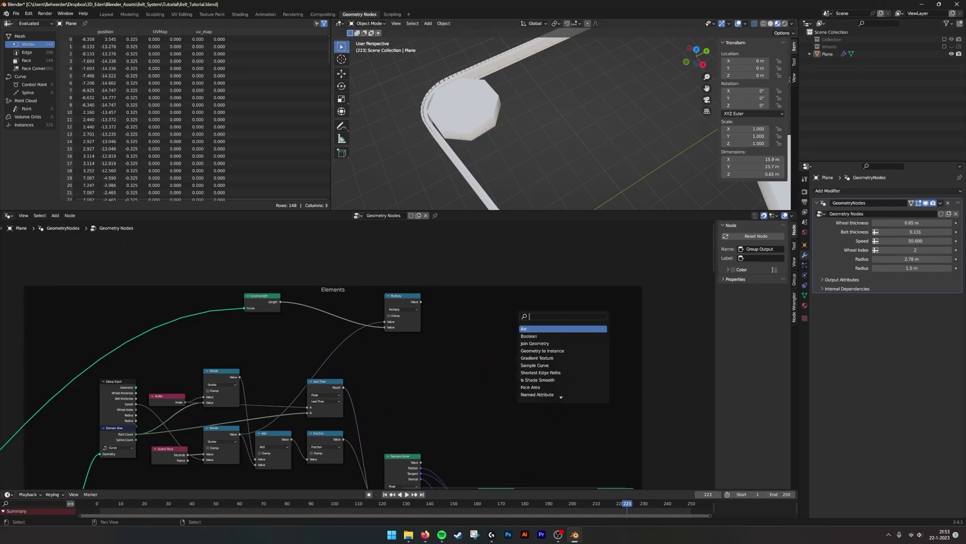
pyautogui.write('store')
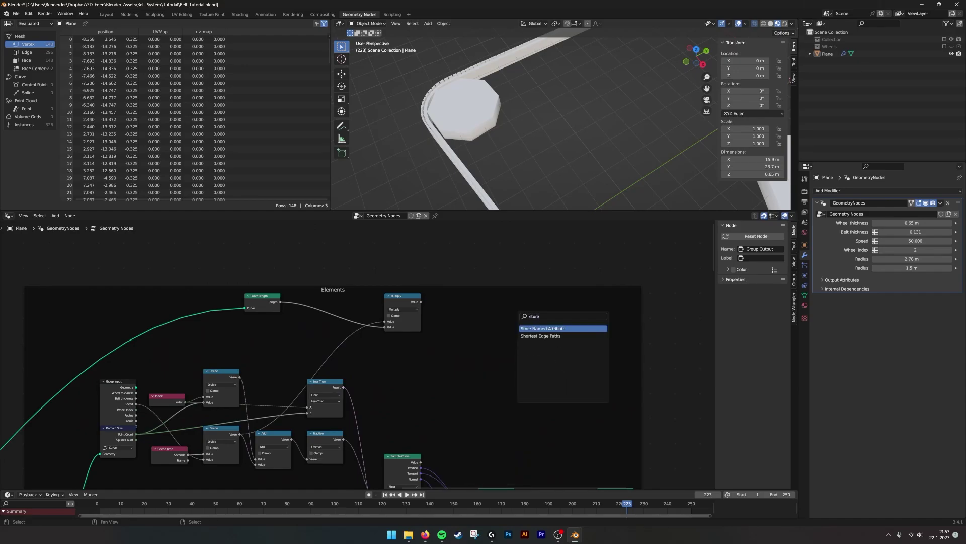
pyautogui.press('Return')
pyautogui.click(482, 352)
# - Insert the Store Named Attribute node into the geometry link coming out of Rotate Instances
pyautogui.moveTo(515, 408); pyautogui.dragTo(446, 290, button='middle')
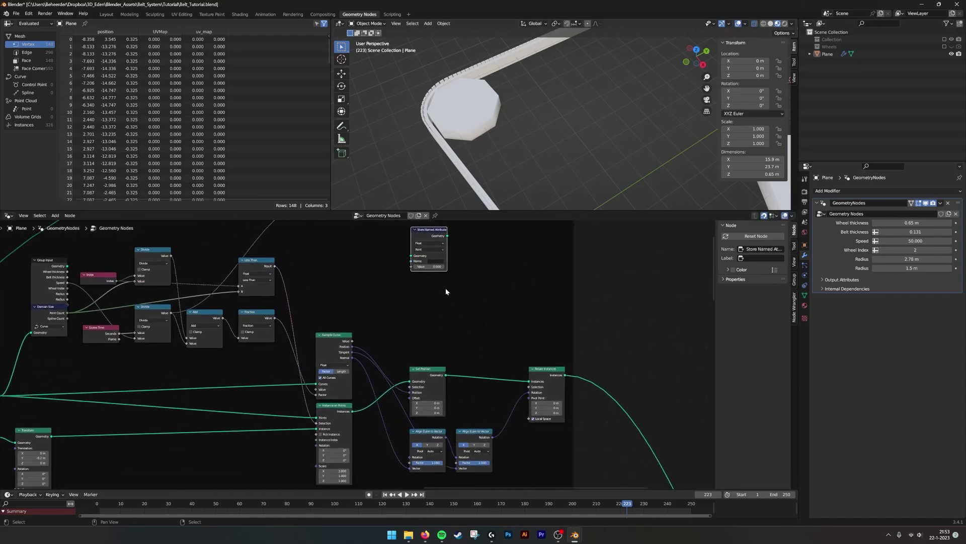
pyautogui.scroll(-4, 461, 307)
pyautogui.moveTo(506, 345); pyautogui.dragTo(447, 345, button='middle')
pyautogui.scroll(3, 447, 345)
pyautogui.moveTo(351, 230); pyautogui.dragTo(510, 235)
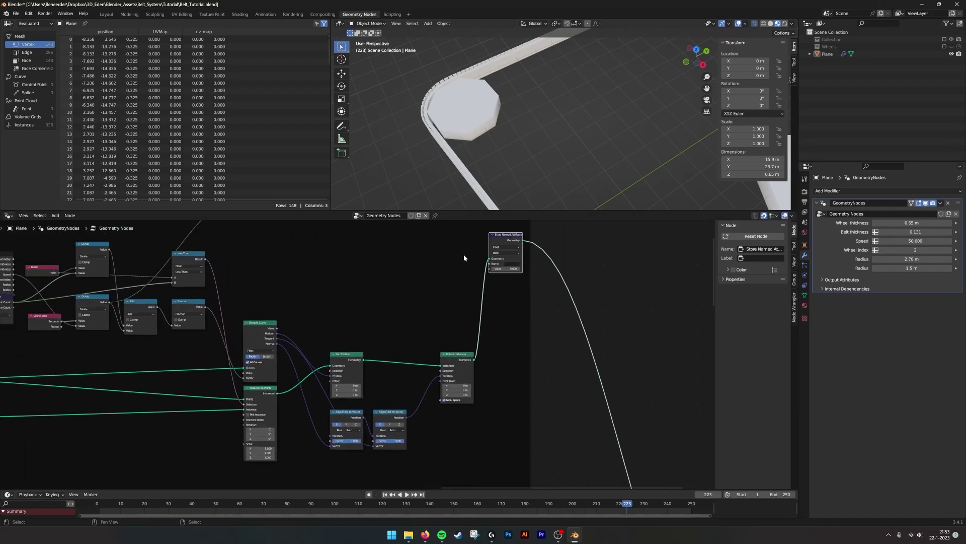
# - Connect the Multiply node's output to the Value of the Store Named Attribute node
pyautogui.moveTo(463, 255); pyautogui.dragTo(510, 334, button='middle')
pyautogui.moveTo(323, 260); pyautogui.dragTo(532, 350)
pyautogui.moveTo(532, 350); pyautogui.dragTo(403, 351, button='middle')
pyautogui.scroll(7, 403, 351)
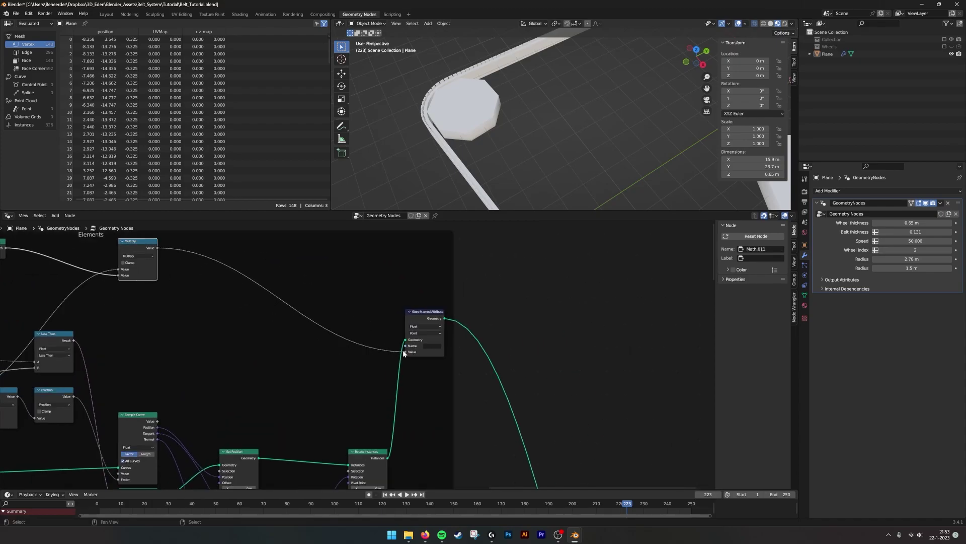
# - Name the attribute in the Store Named Attribute node "Speed"
pyautogui.click(470, 343)
pyautogui.write('S')
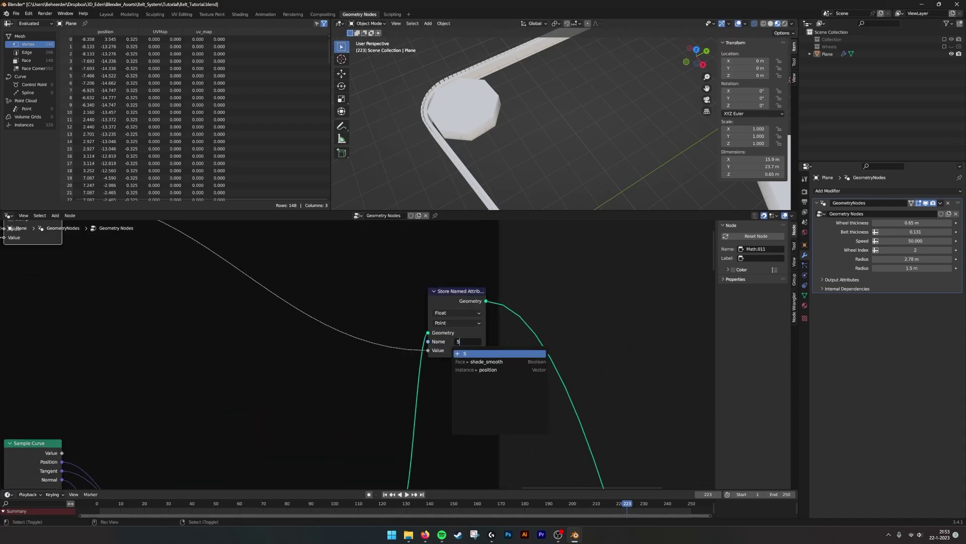
pyautogui.write('peed')
pyautogui.press('Return')
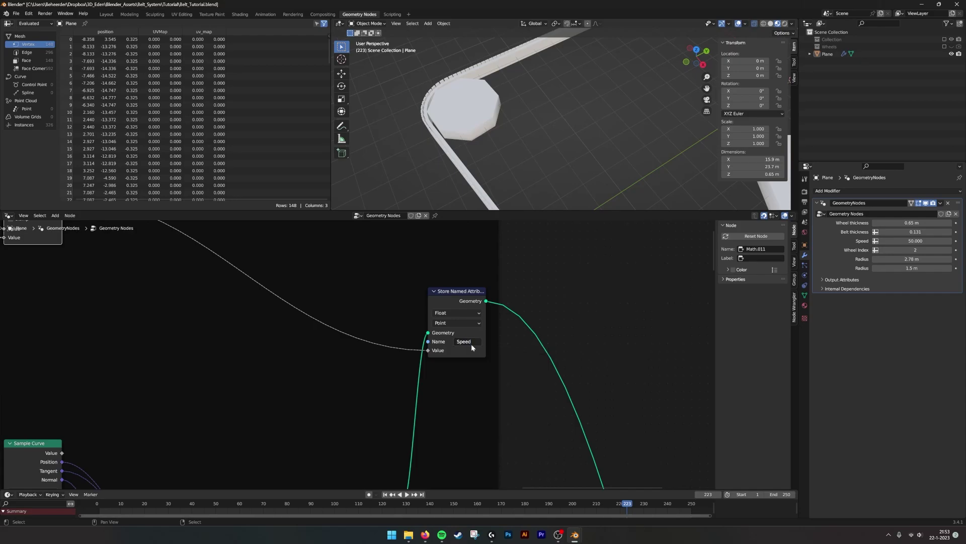
# - Place the Store Named Attribute node directly beside the Rotate Instances node in the Elements frame
pyautogui.scroll(-3, 471, 343)
pyautogui.moveTo(418, 300); pyautogui.dragTo(421, 405)
pyautogui.scroll(2, 421, 405)
pyautogui.moveTo(423, 407); pyautogui.dragTo(455, 329, button='middle')
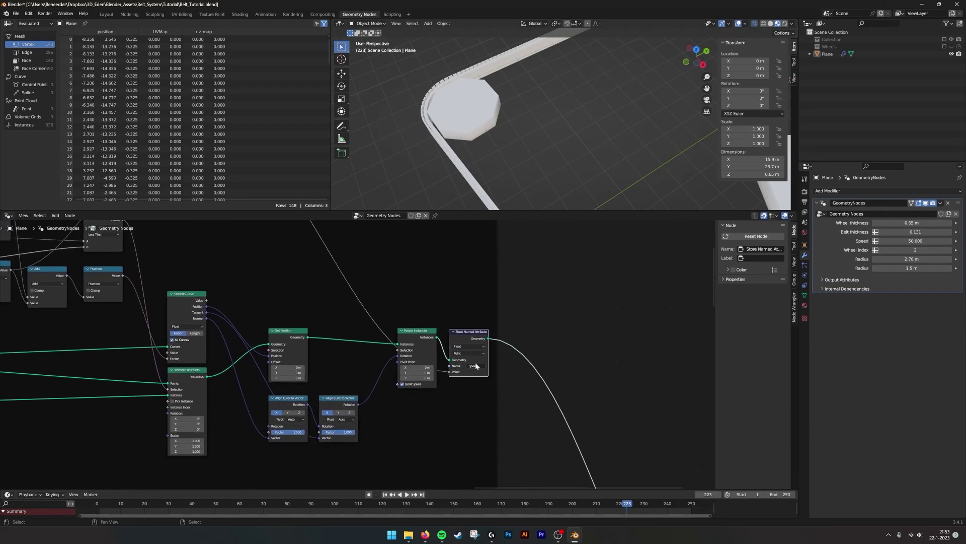
# - Examine the belt elements around the wheel in the viewport and the node chain in the Elements frame
pyautogui.scroll(-1, 463, 361)
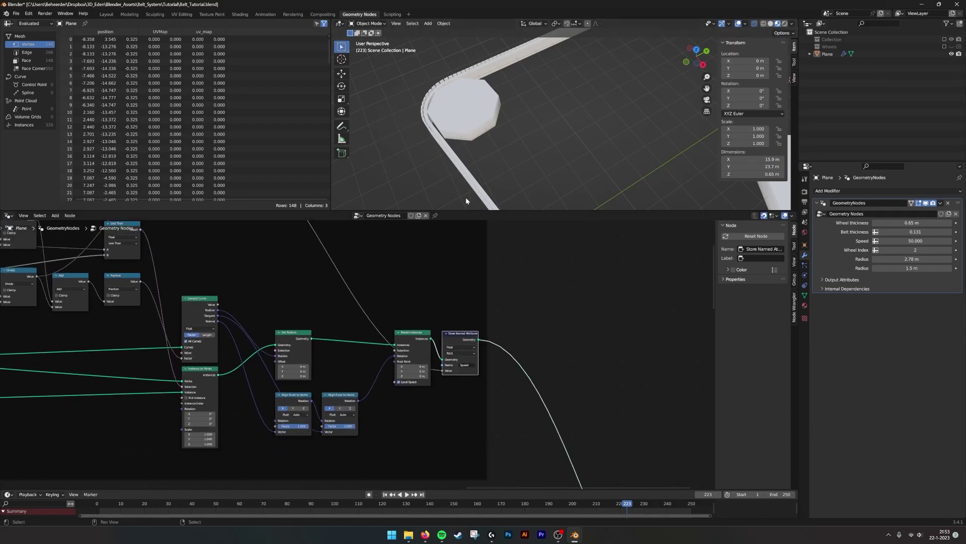
pyautogui.moveTo(524, 91); pyautogui.dragTo(496, 126, button='middle')
pyautogui.scroll(5, 496, 126)
pyautogui.scroll(-2, 549, 78)
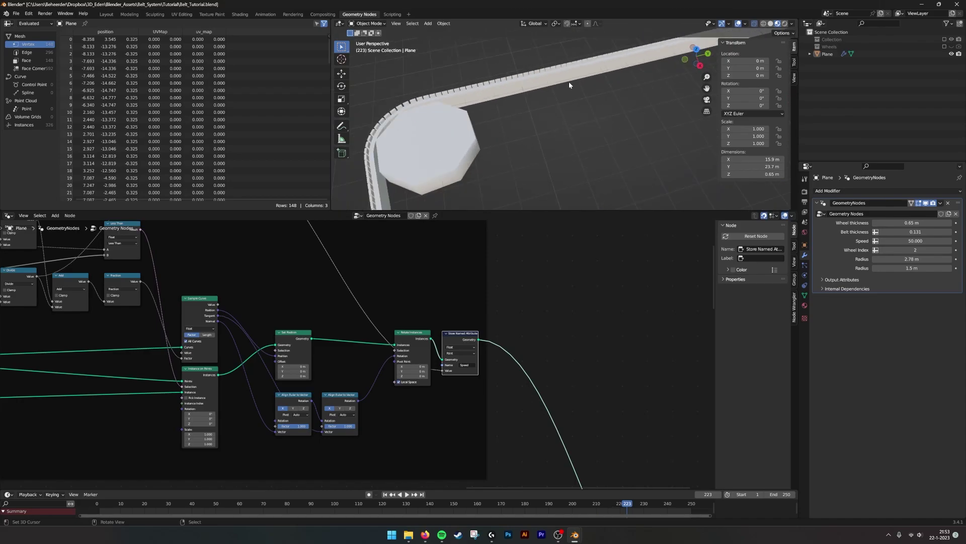
pyautogui.moveTo(569, 82); pyautogui.dragTo(553, 101, button='middle')
pyautogui.scroll(-4, 461, 306)
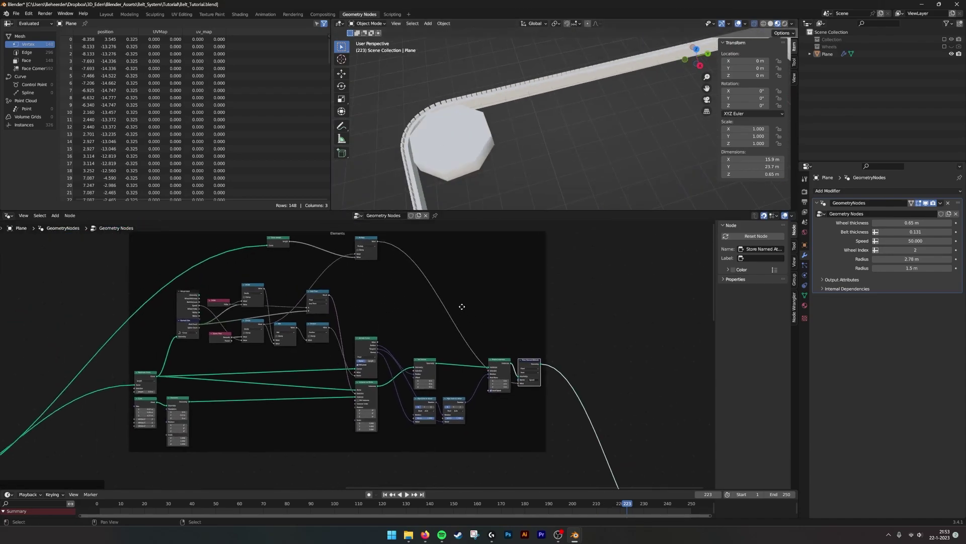
pyautogui.moveTo(462, 307); pyautogui.dragTo(496, 313, button='middle')
pyautogui.scroll(2, 474, 312)
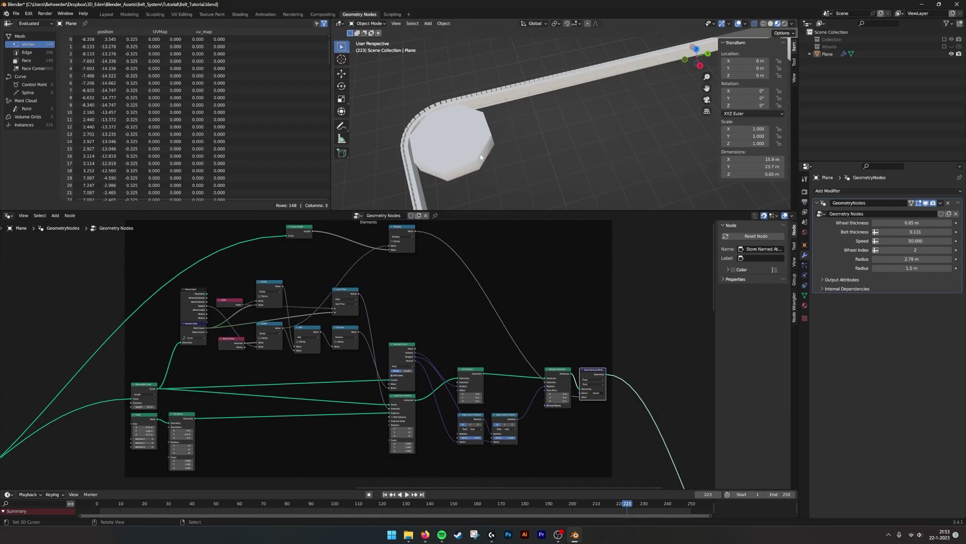
pyautogui.moveTo(481, 157); pyautogui.dragTo(509, 108, button='middle')
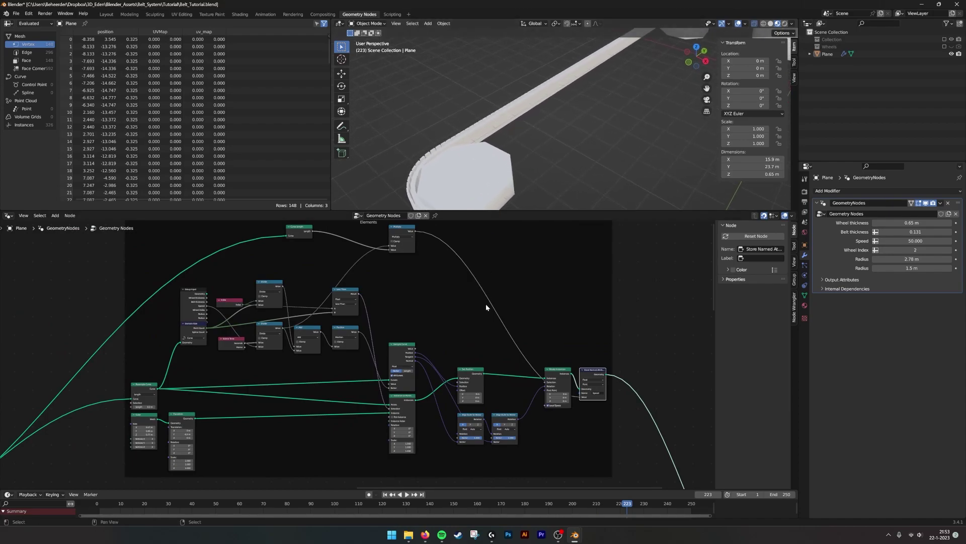
# - Disconnect the belt mesh link from the final Join Geometry node and undo the disconnection
pyautogui.moveTo(409, 280); pyautogui.dragTo(407, 298, button='middle')
pyautogui.moveTo(395, 372); pyautogui.dragTo(394, 262, button='middle')
pyautogui.scroll(-9, 392, 264)
pyautogui.moveTo(298, 346)
pyautogui.mouseDown(button='middle')
pyautogui.moveTo(345, 376)
pyautogui.moveTo(531, 286)
pyautogui.mouseUp(button='middle')
pyautogui.scroll(7, 409, 324)
pyautogui.moveTo(439, 302); pyautogui.dragTo(106, 313, button='middle')
pyautogui.moveTo(433, 324); pyautogui.dragTo(109, 315, button='middle')
pyautogui.scroll(5, 361, 327)
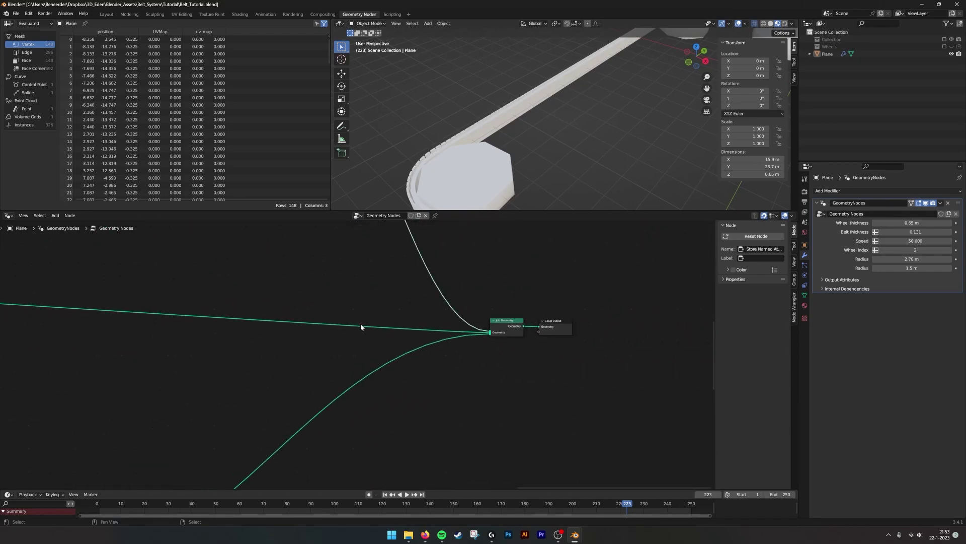
pyautogui.moveTo(385, 311)
pyautogui.keyDown('shift'); pyautogui.mouseDown(button='right')
pyautogui.moveTo(374, 340)
pyautogui.moveTo(394, 335)
pyautogui.mouseUp(button='right'); pyautogui.keyUp('shift')
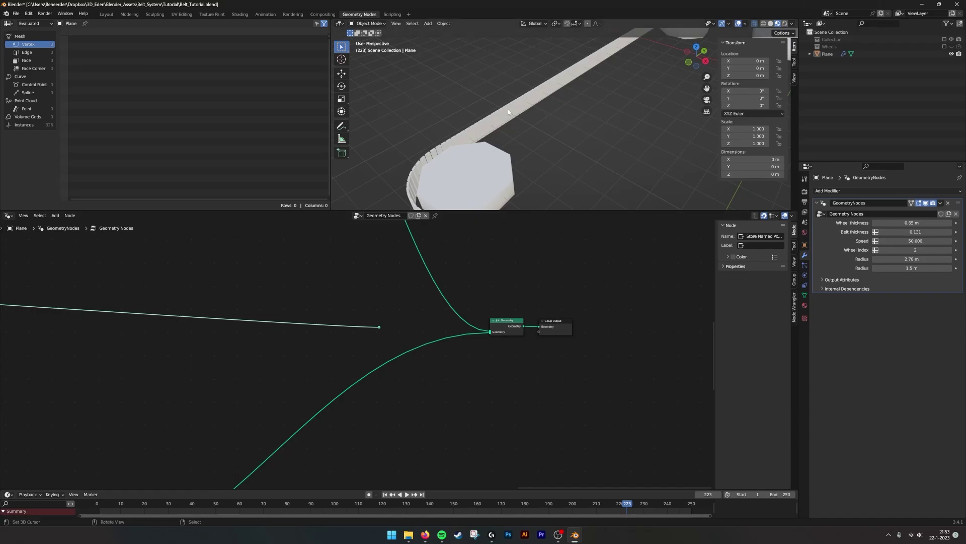
pyautogui.hotkey('ctrl', 'z')
pyautogui.hotkey('ctrl', 'z')
# - Examine the belt mesh nodes in the Wheels frame, from Mesh to Curve and Curve Line through Set Shade Smooth
pyautogui.moveTo(202, 317); pyautogui.dragTo(482, 322, button='middle')
pyautogui.moveTo(182, 311); pyautogui.dragTo(496, 319, button='middle')
pyautogui.moveTo(76, 308); pyautogui.dragTo(321, 315, button='middle')
pyautogui.moveTo(489, 313); pyautogui.dragTo(427, 330, button='middle')
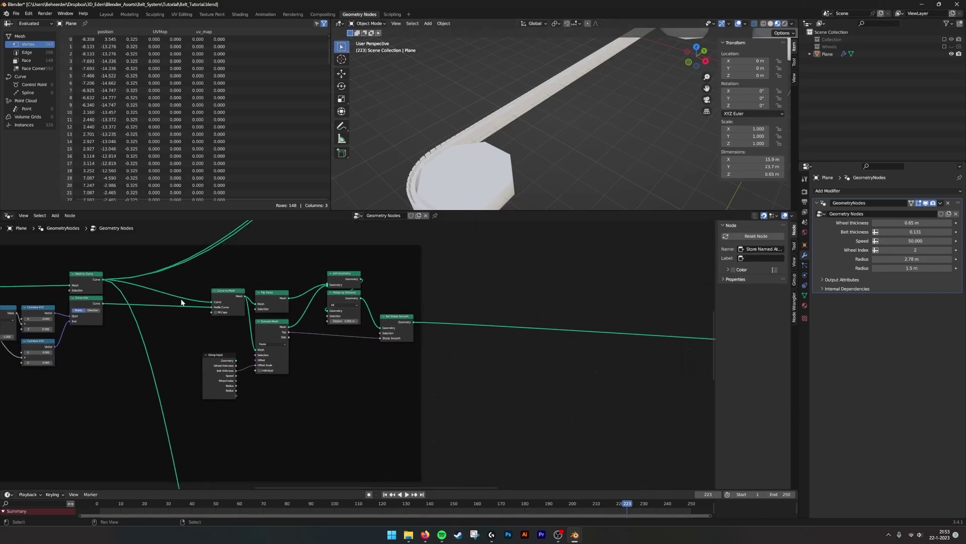
pyautogui.moveTo(182, 302); pyautogui.dragTo(411, 300, button='middle')
pyautogui.scroll(-3, 430, 284)
pyautogui.scroll(-1, 436, 380)
pyautogui.moveTo(566, 320); pyautogui.dragTo(435, 336, button='middle')
pyautogui.scroll(6, 417, 328)
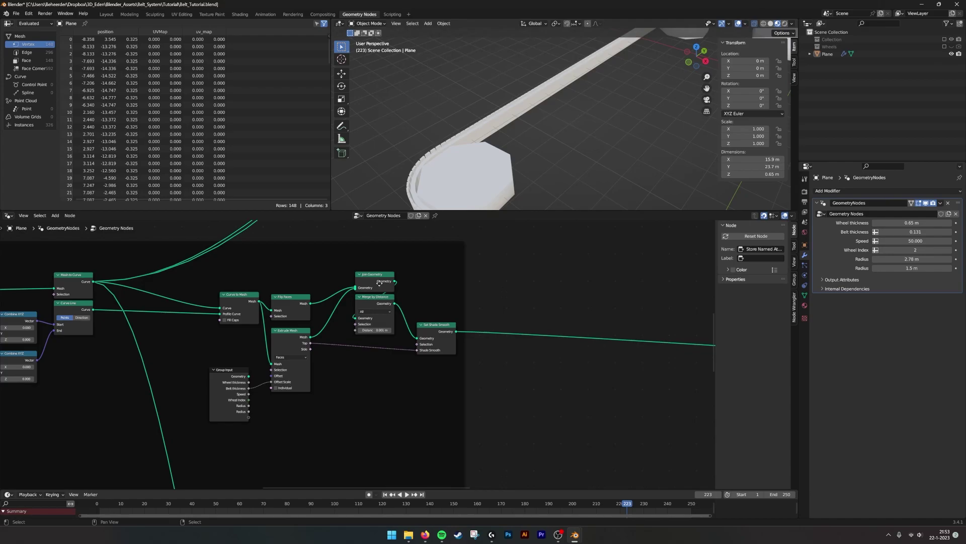
pyautogui.moveTo(379, 284); pyautogui.dragTo(441, 281, button='middle')
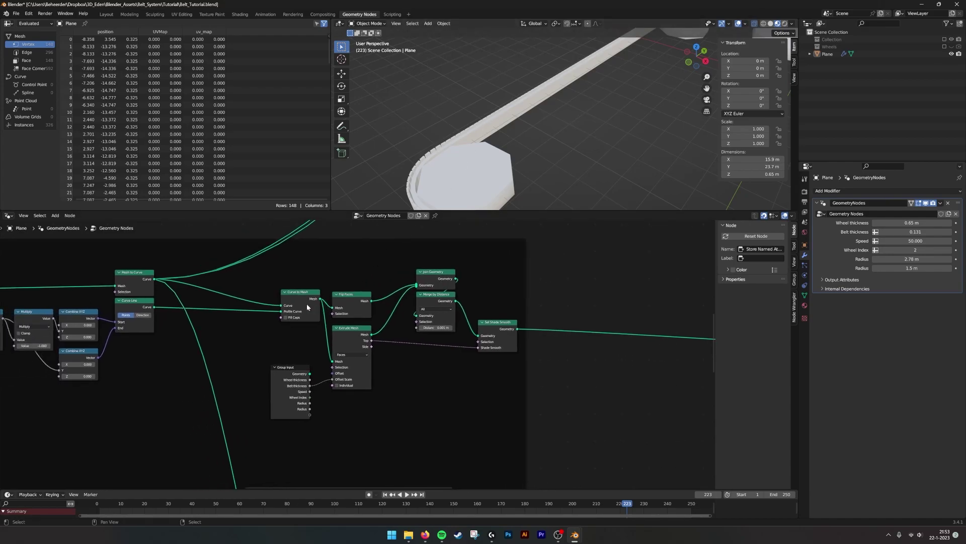
pyautogui.moveTo(307, 305); pyautogui.dragTo(348, 294, button='middle')
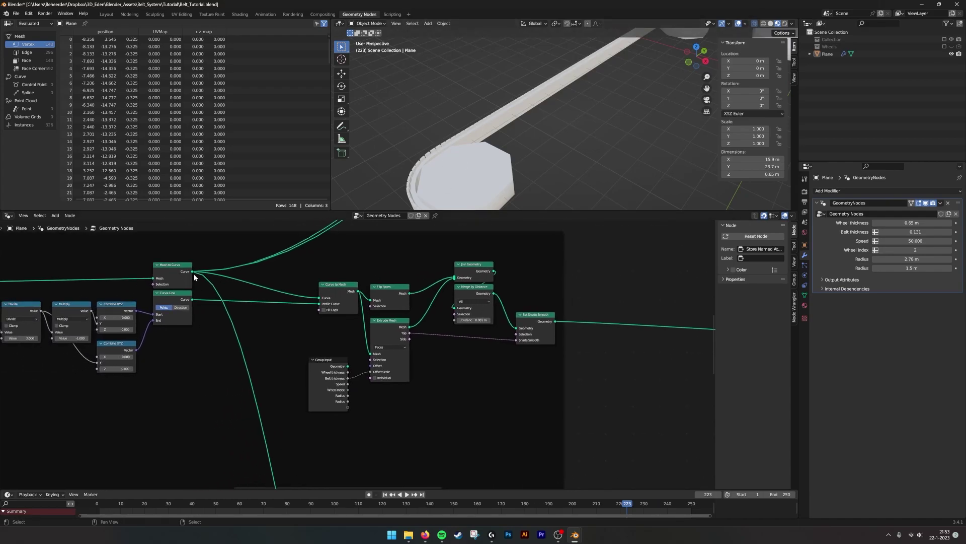
pyautogui.moveTo(230, 274); pyautogui.dragTo(295, 279, button='middle')
pyautogui.scroll(2, 288, 287)
pyautogui.scroll(-6, 368, 352)
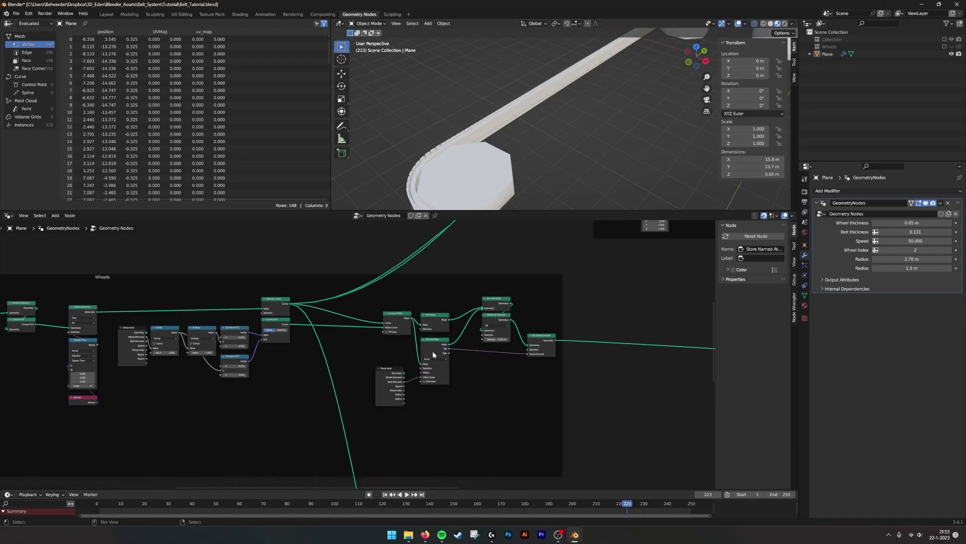
pyautogui.moveTo(549, 403); pyautogui.dragTo(385, 309)
pyautogui.click(387, 314)
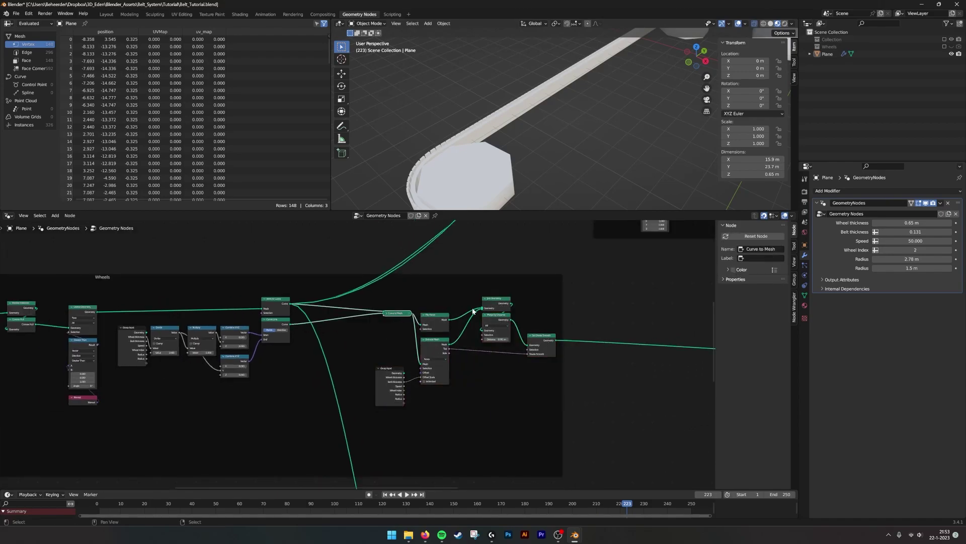
pyautogui.press('h')
pyautogui.press('g')
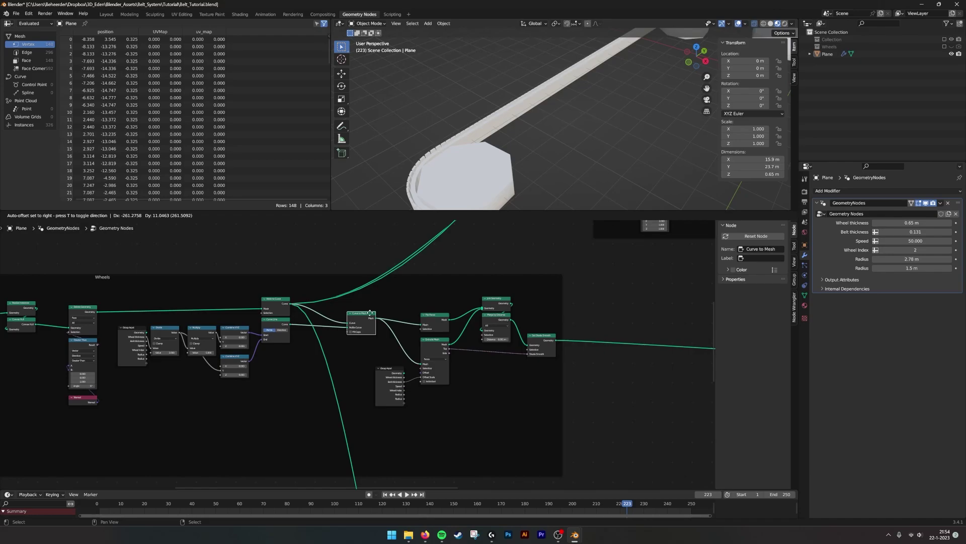
pyautogui.rightClick(393, 313)
pyautogui.moveTo(543, 422); pyautogui.dragTo(390, 314)
pyautogui.press('g')
pyautogui.click(509, 309)
pyautogui.scroll(7, 429, 317)
pyautogui.moveTo(632, 252); pyautogui.dragTo(493, 265, button='middle')
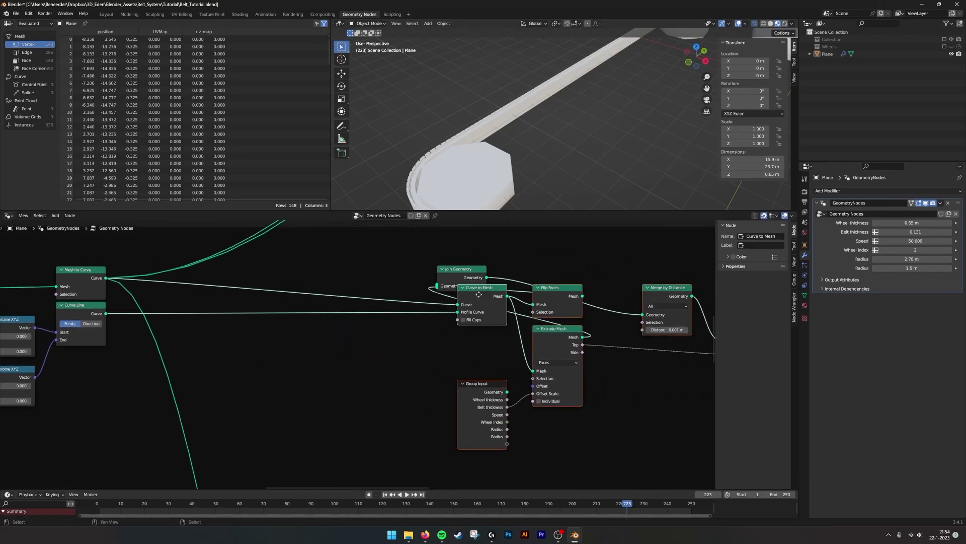
pyautogui.hotkey('ctrl', 'z')
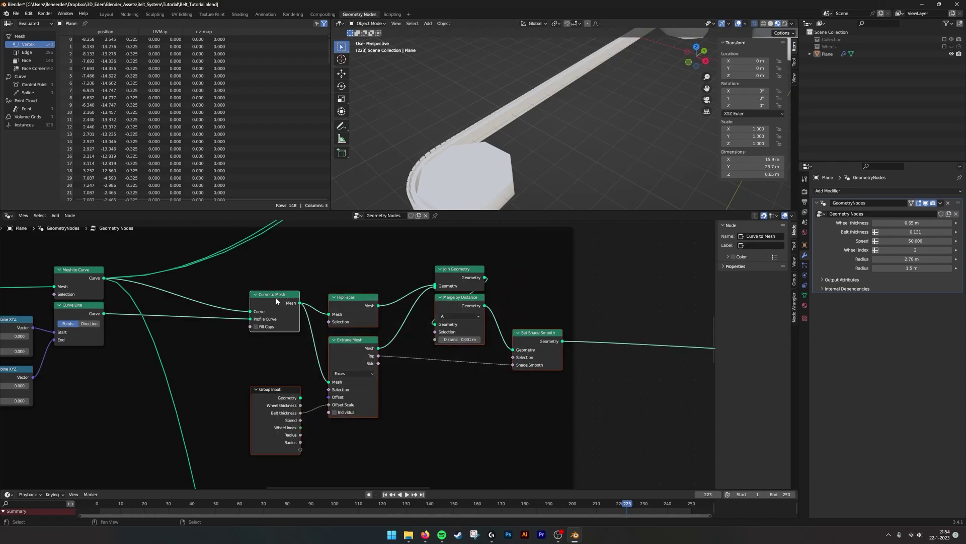
pyautogui.moveTo(276, 297); pyautogui.dragTo(397, 300)
pyautogui.hotkey('ctrl', 'z')
# - Shift the nodes from Curve to Mesh onward to open a gap, and insert Capture Attribute nodes on its Curve and Profile Curve links
pyautogui.moveTo(545, 420); pyautogui.dragTo(275, 276)
pyautogui.moveTo(457, 274); pyautogui.dragTo(609, 274)
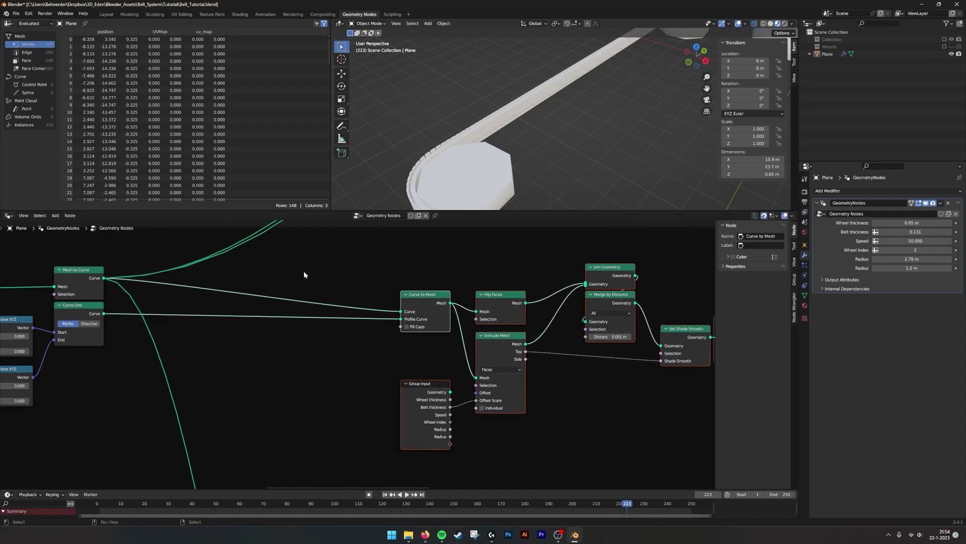
pyautogui.moveTo(308, 260); pyautogui.dragTo(469, 274, button='middle')
pyautogui.hotkey('shift', 'a')
pyautogui.click(471, 274)
pyautogui.write('captu')
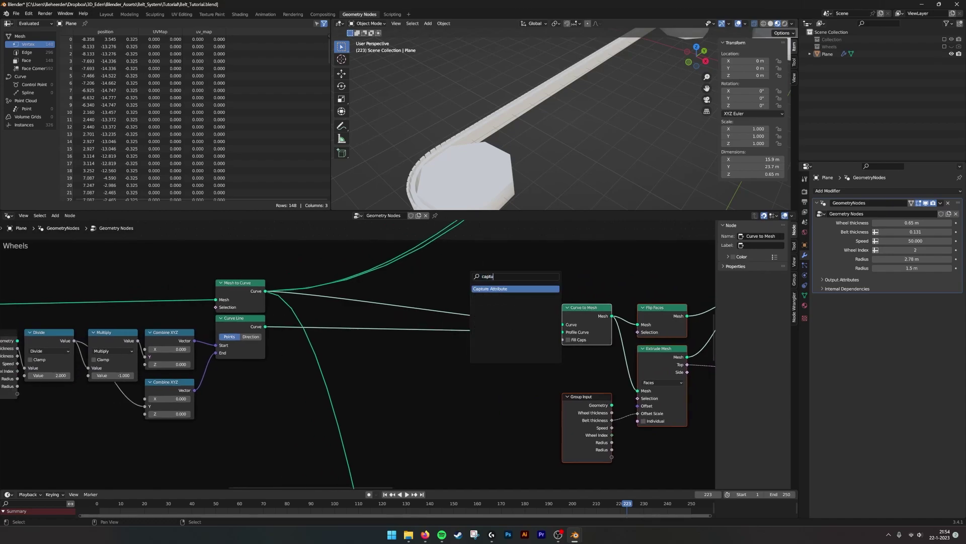
pyautogui.press('Return')
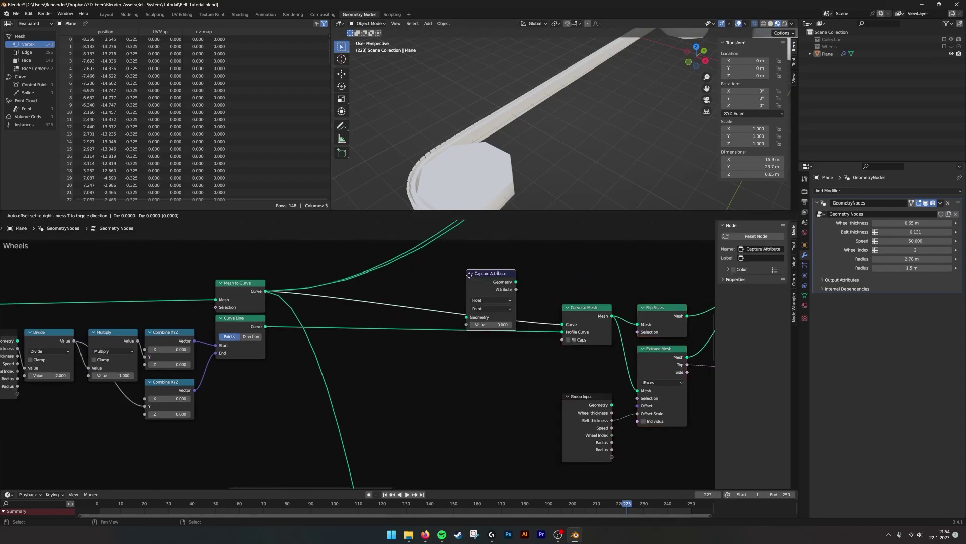
pyautogui.click(401, 280)
pyautogui.hotkey('shift', 'd')
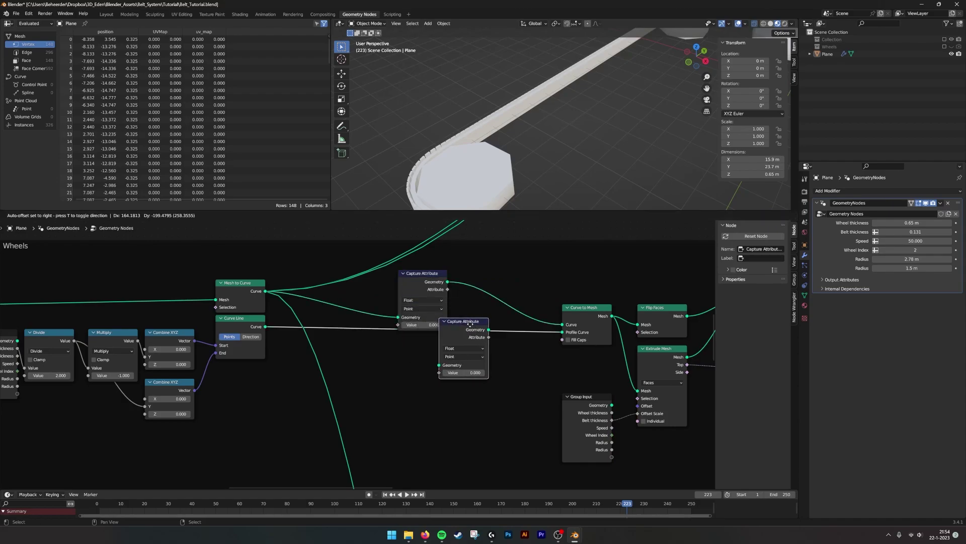
pyautogui.click(441, 362)
# - Add a Spline Parameter node before the Capture Attribute nodes and connect its Factor to the Value of both
pyautogui.hotkey('shift', 'a')
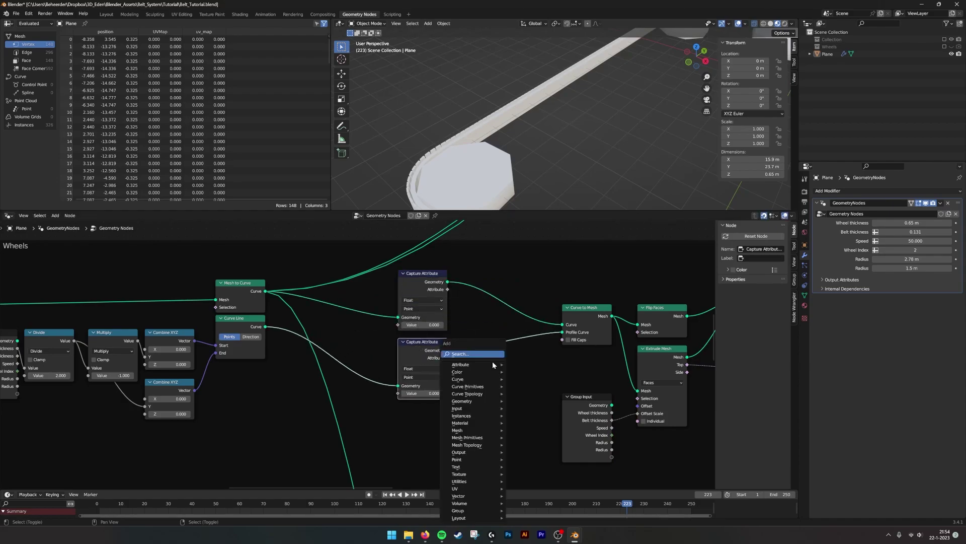
pyautogui.click(492, 361)
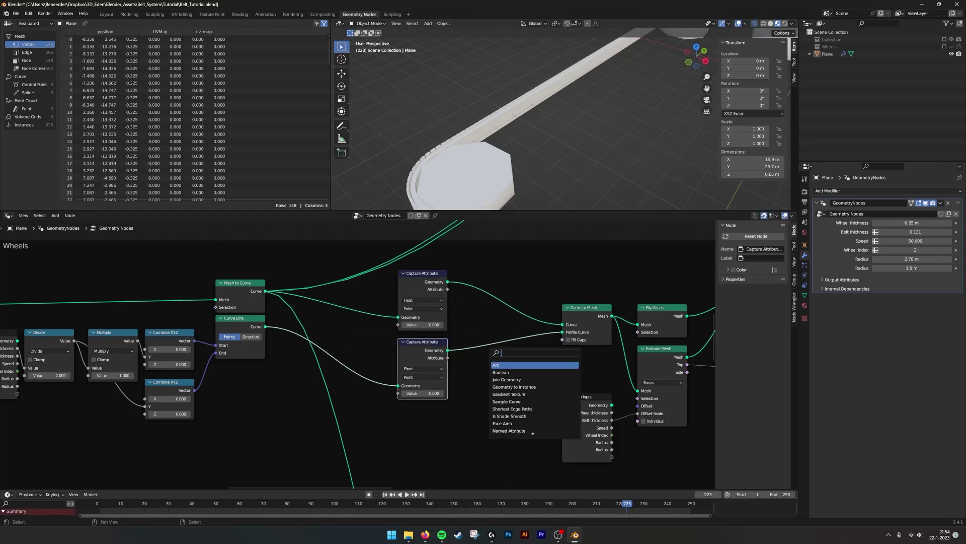
pyautogui.write('para')
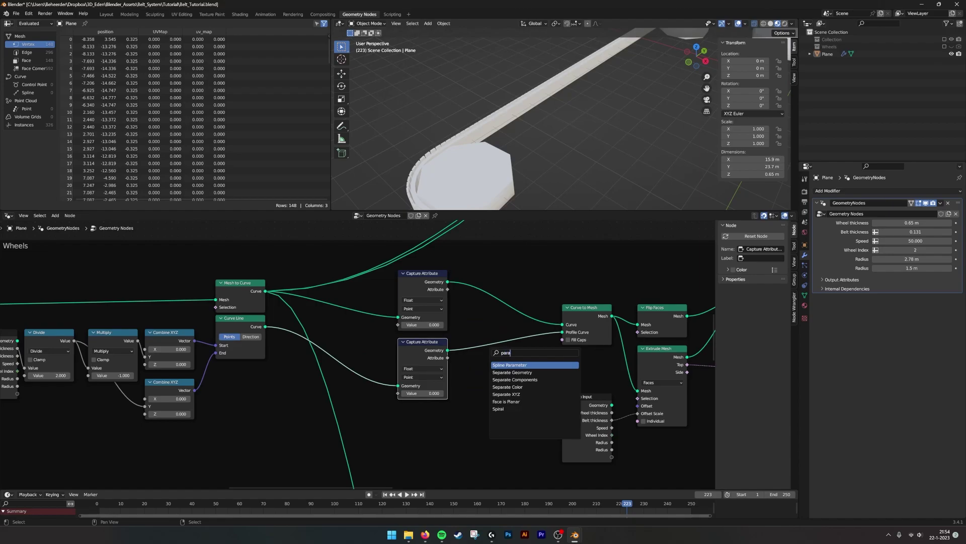
pyautogui.press('Return')
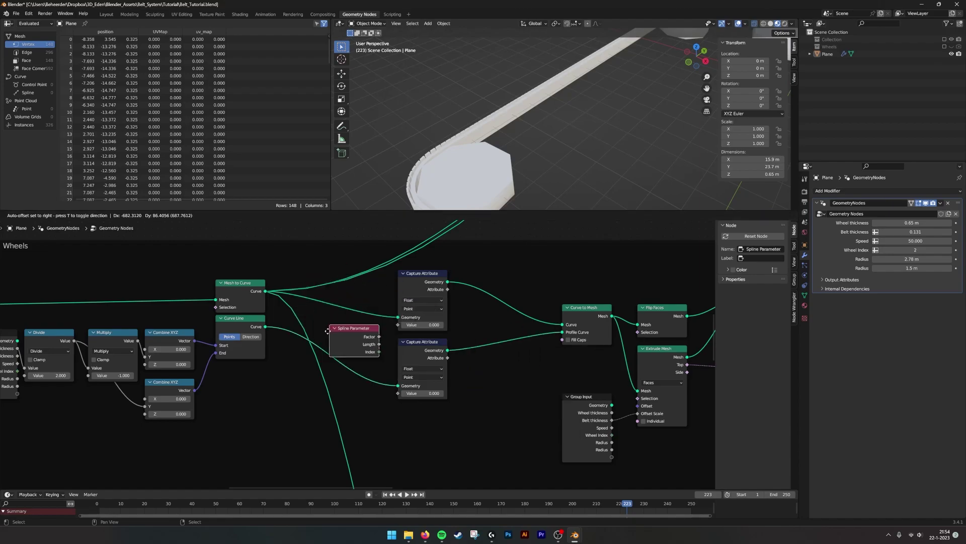
pyautogui.click(333, 327)
pyautogui.moveTo(387, 328); pyautogui.dragTo(399, 393)
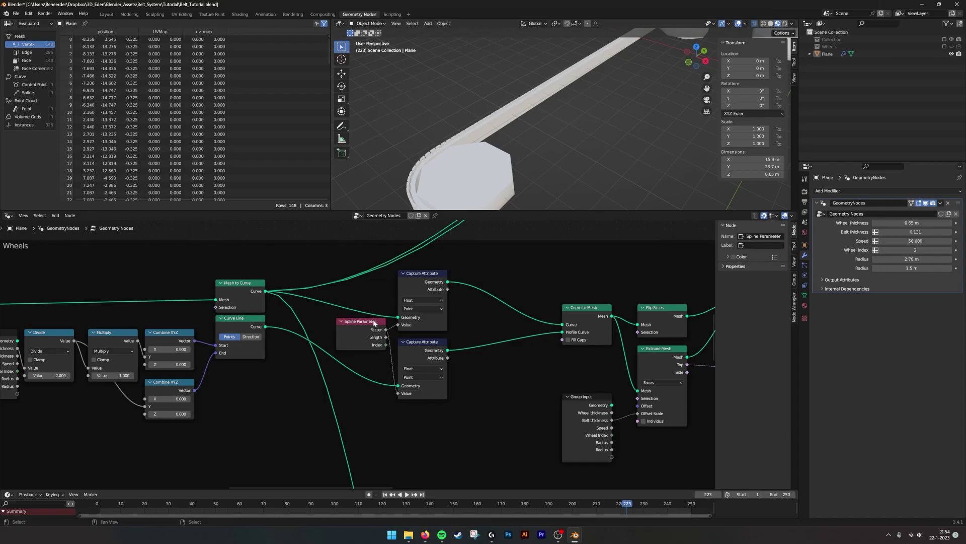
pyautogui.click(352, 344)
pyautogui.moveTo(365, 326); pyautogui.dragTo(338, 342)
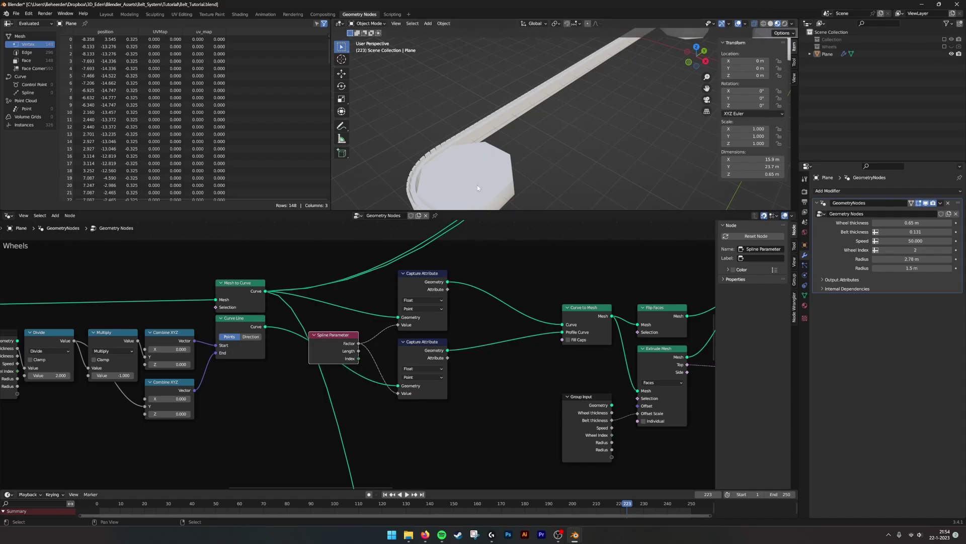
# - Examine the belt loop in the viewport and the curve and profile nodes feeding the two Capture Attribute nodes
pyautogui.scroll(-4, 527, 143)
pyautogui.scroll(1, 533, 144)
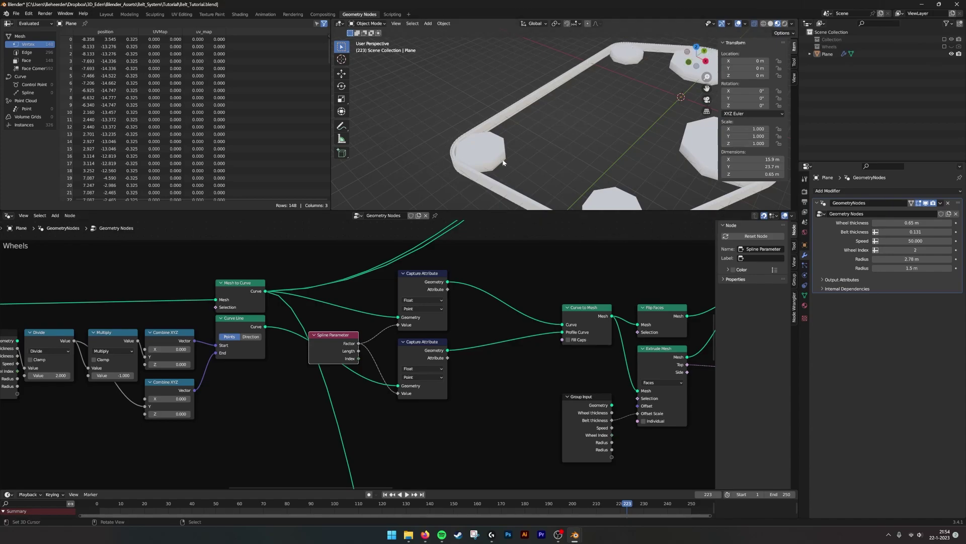
pyautogui.scroll(3, 487, 137)
pyautogui.moveTo(542, 100); pyautogui.dragTo(489, 94, button='middle')
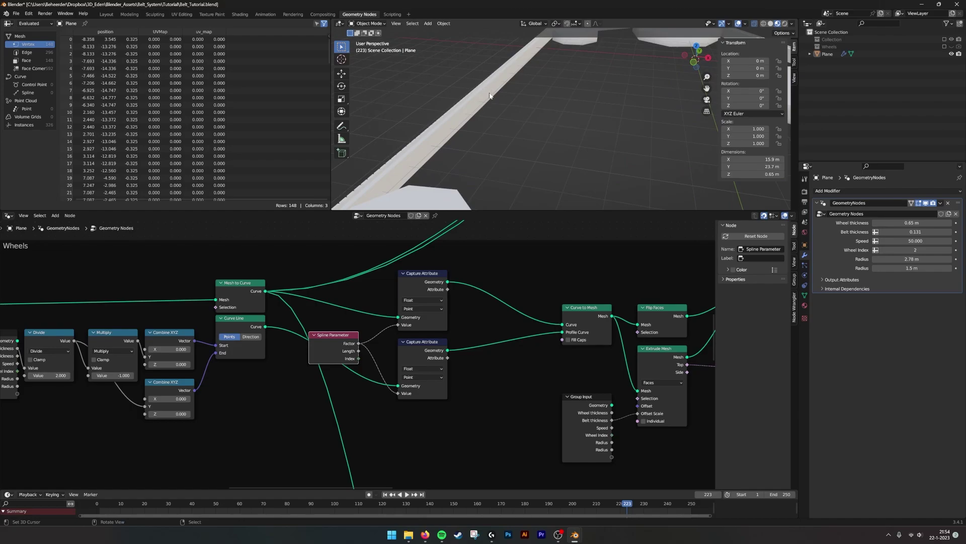
pyautogui.scroll(-2, 455, 314)
pyautogui.moveTo(417, 323); pyautogui.dragTo(443, 307, button='middle')
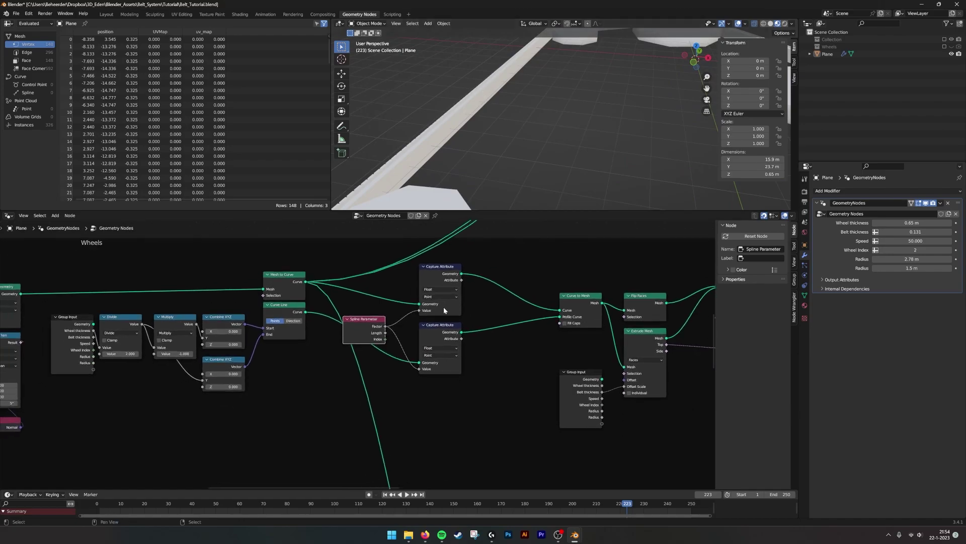
pyautogui.moveTo(323, 319); pyautogui.dragTo(405, 319, button='middle')
pyautogui.scroll(2, 347, 332)
pyautogui.moveTo(269, 329); pyautogui.dragTo(311, 328, button='middle')
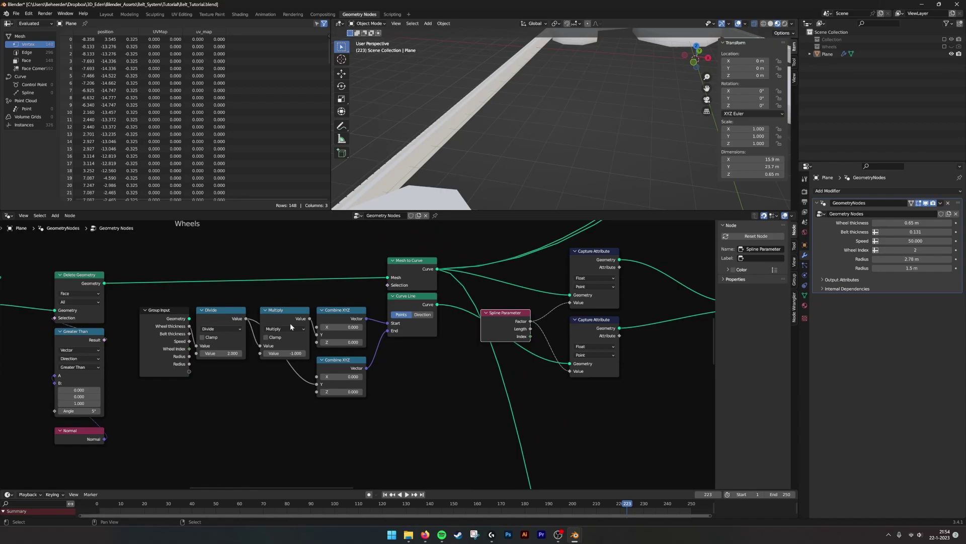
pyautogui.moveTo(417, 301); pyautogui.dragTo(352, 304, button='middle')
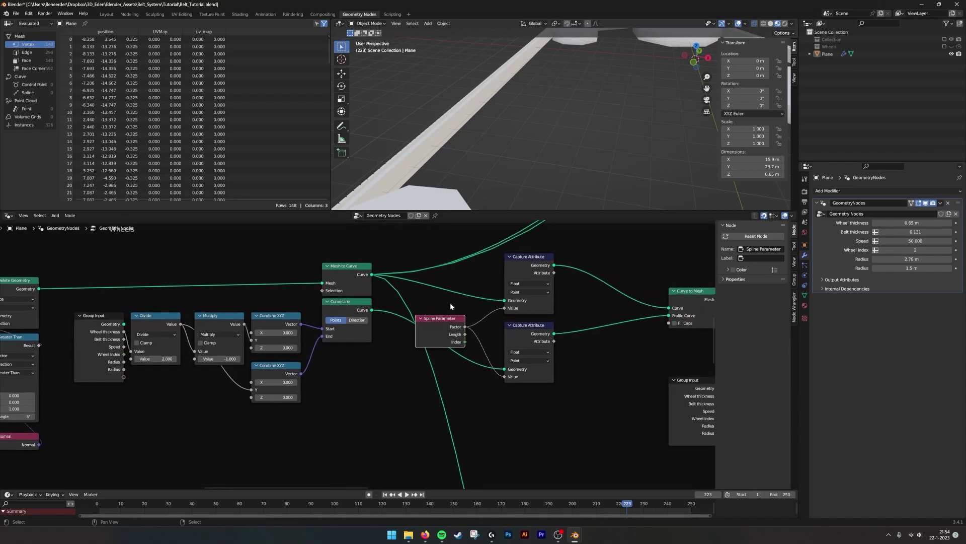
pyautogui.moveTo(450, 303); pyautogui.dragTo(332, 347, button='middle')
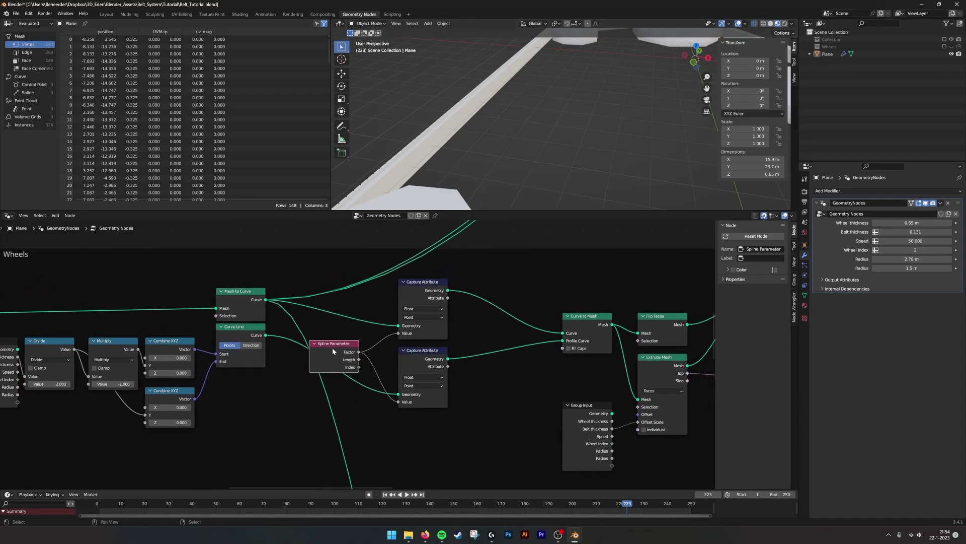
# - Add a Combine XYZ node and connect the upper Capture Attribute's Attribute output to X and the lower one's to Y
pyautogui.moveTo(416, 359); pyautogui.dragTo(369, 352, button='middle')
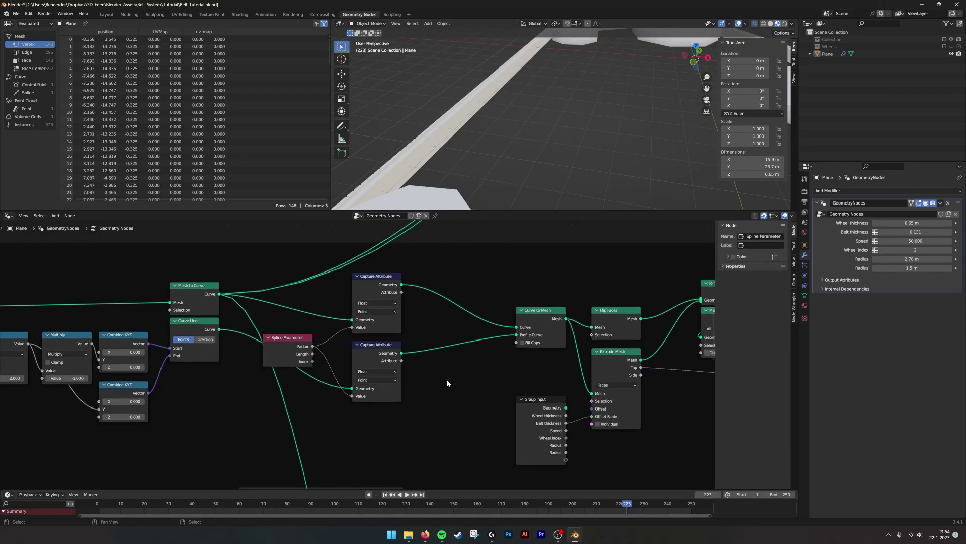
pyautogui.hotkey('shift', 'a')
pyautogui.click(446, 355)
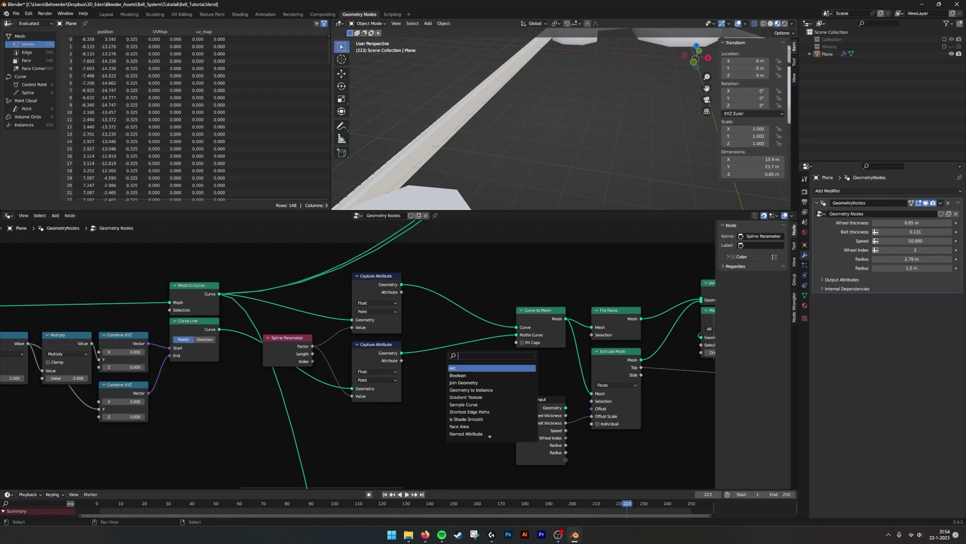
pyautogui.write('combine')
pyautogui.press('Return')
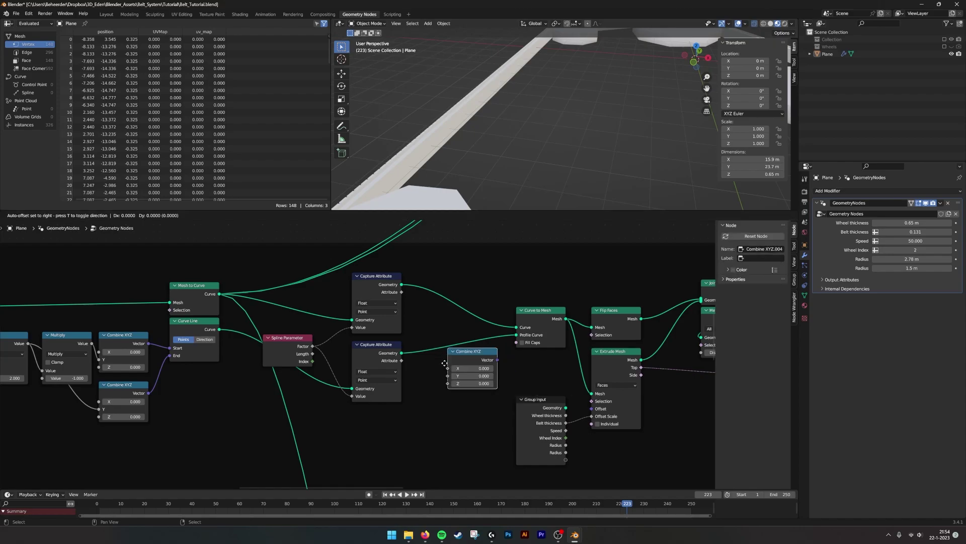
pyautogui.click(438, 384)
pyautogui.moveTo(402, 292); pyautogui.dragTo(441, 388)
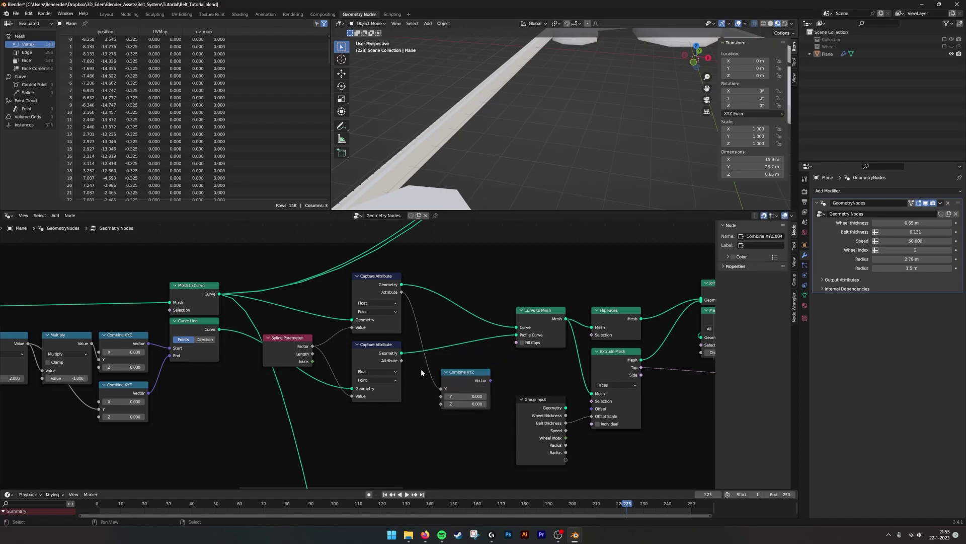
pyautogui.moveTo(401, 361); pyautogui.dragTo(441, 396)
pyautogui.moveTo(519, 396); pyautogui.dragTo(436, 358, button='middle')
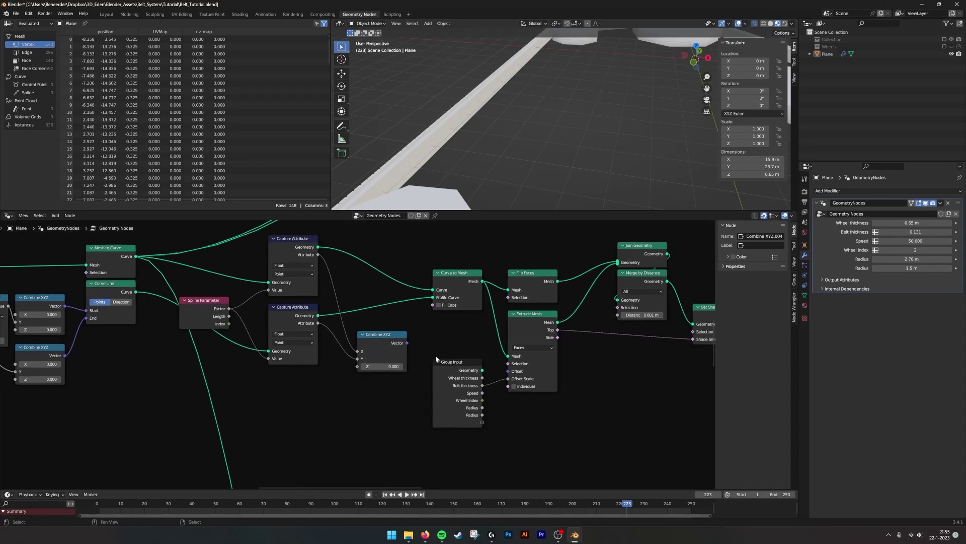
pyautogui.moveTo(394, 339)
pyautogui.mouseDown()
pyautogui.moveTo(447, 318)
pyautogui.moveTo(381, 346)
pyautogui.mouseUp()
# - Add a reroute on the Curve to Mesh output links and shift it with all downstream nodes to open a gap after Curve to Mesh
pyautogui.moveTo(518, 350); pyautogui.dragTo(405, 351, button='middle')
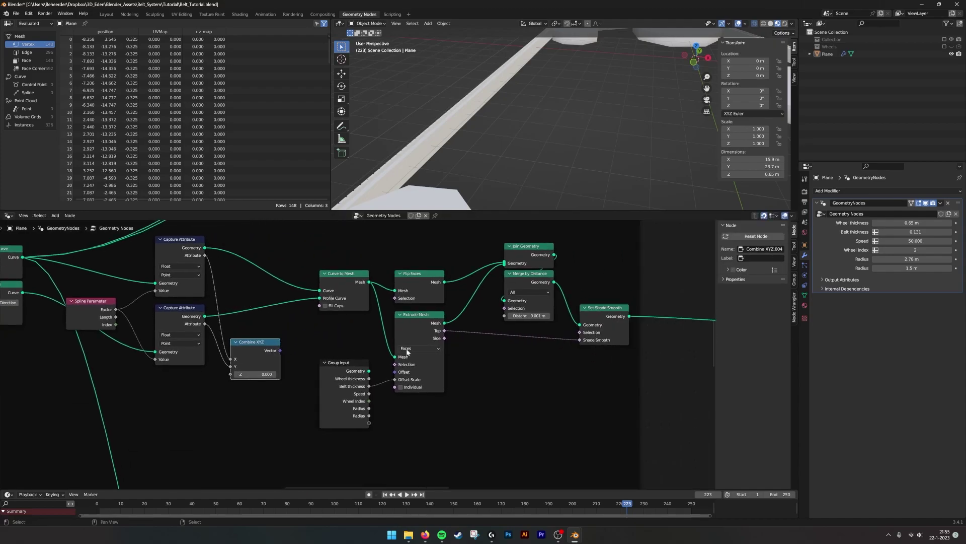
pyautogui.scroll(-2, 406, 352)
pyautogui.moveTo(491, 375); pyautogui.dragTo(441, 375, button='middle')
pyautogui.moveTo(506, 436); pyautogui.dragTo(532, 290)
pyautogui.keyDown('shift'); pyautogui.click(313, 367); pyautogui.keyUp('shift')
pyautogui.keyDown('shift'); pyautogui.moveTo(333, 276); pyautogui.dragTo(328, 306, button='right'); pyautogui.keyUp('shift')
pyautogui.press('g')
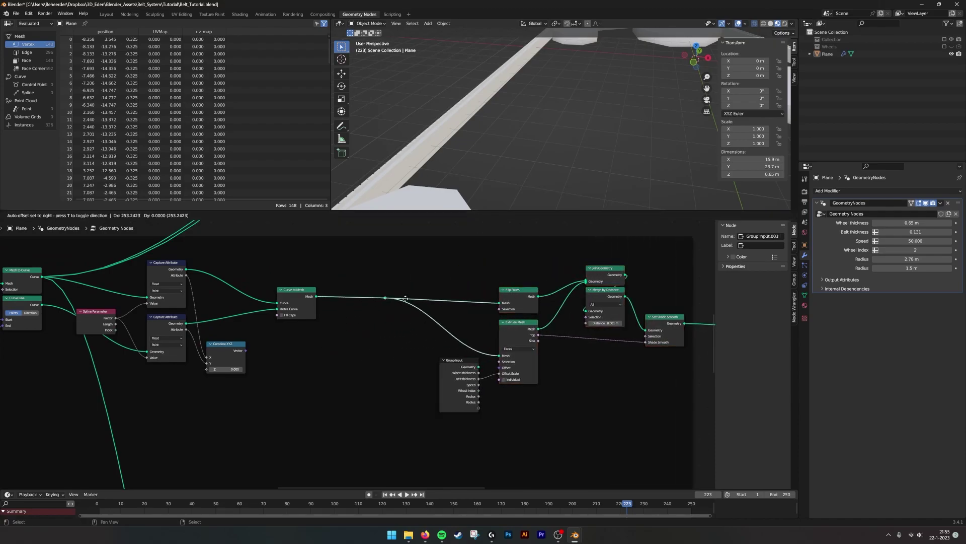
pyautogui.click(405, 298)
# - Insert a Store Named Attribute node between Curve to Mesh and the reroute, and place Combine XYZ beneath Curve to Mesh
pyautogui.hotkey('shift', 'a')
pyautogui.write('stor')
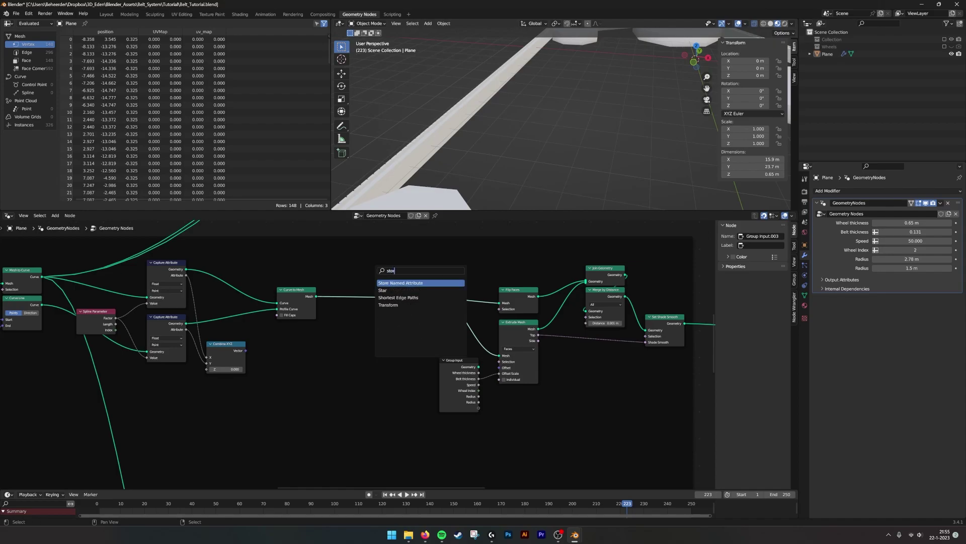
pyautogui.click(418, 348)
pyautogui.click(390, 306)
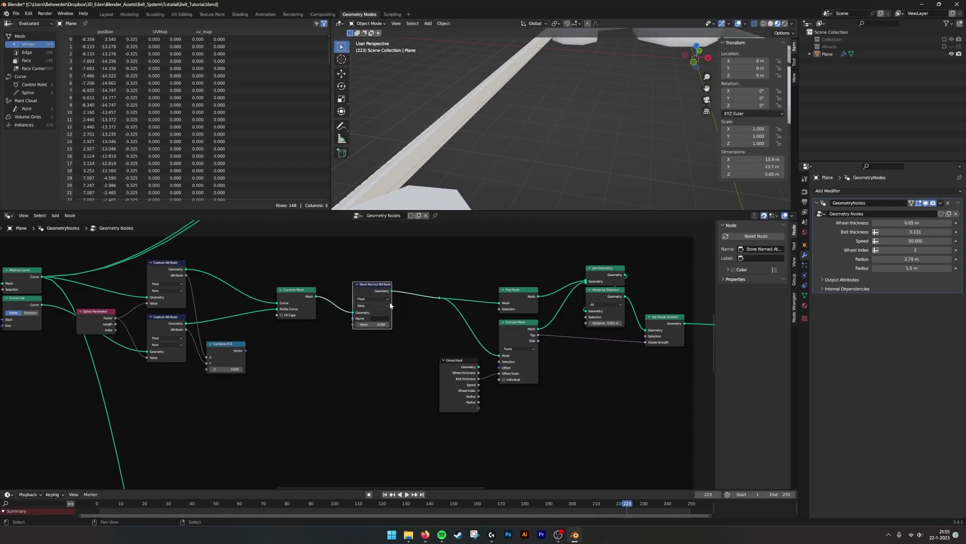
pyautogui.moveTo(391, 308); pyautogui.dragTo(459, 311, button='middle')
pyautogui.scroll(5, 453, 324)
pyautogui.moveTo(237, 360); pyautogui.dragTo(341, 337)
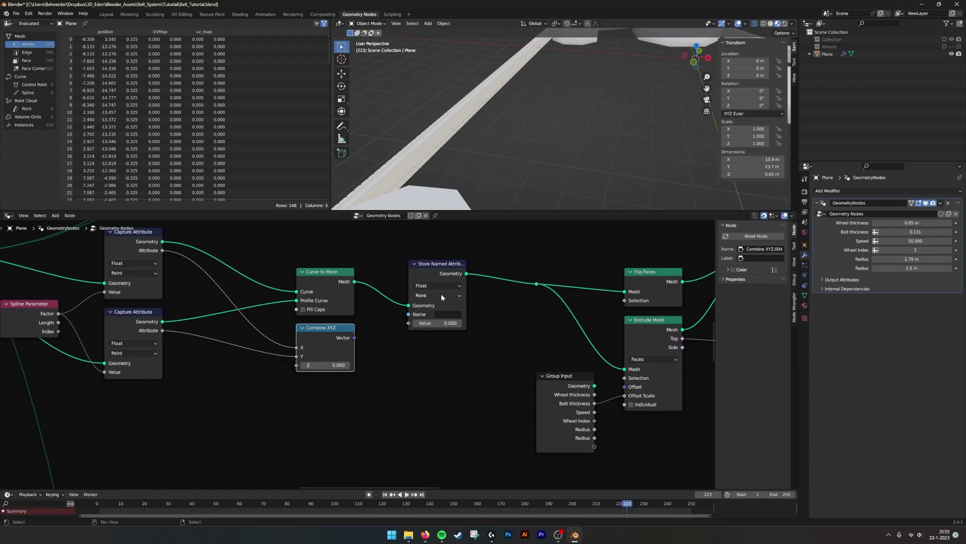
# - Set Store Named Attribute to Vector on the Face Corner domain, feed its Value from Combine XYZ, and name it BeltUV
pyautogui.click(437, 287)
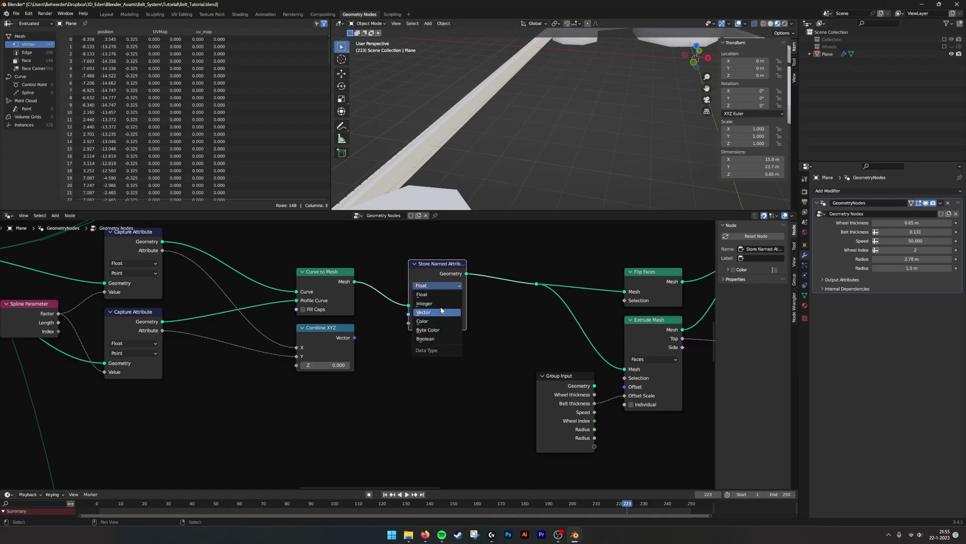
pyautogui.click(441, 313)
pyautogui.click(441, 296)
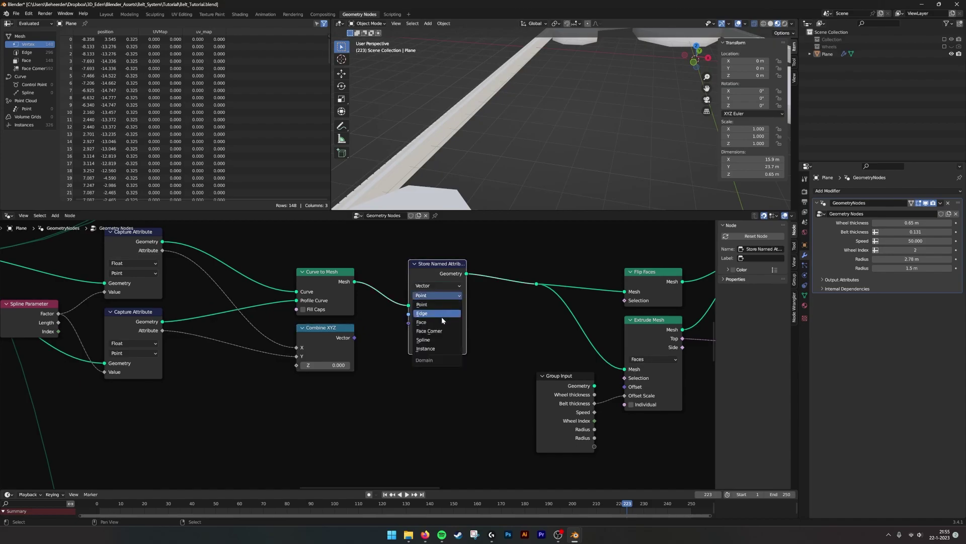
pyautogui.click(443, 332)
pyautogui.moveTo(354, 337); pyautogui.dragTo(408, 323)
pyautogui.click(448, 314)
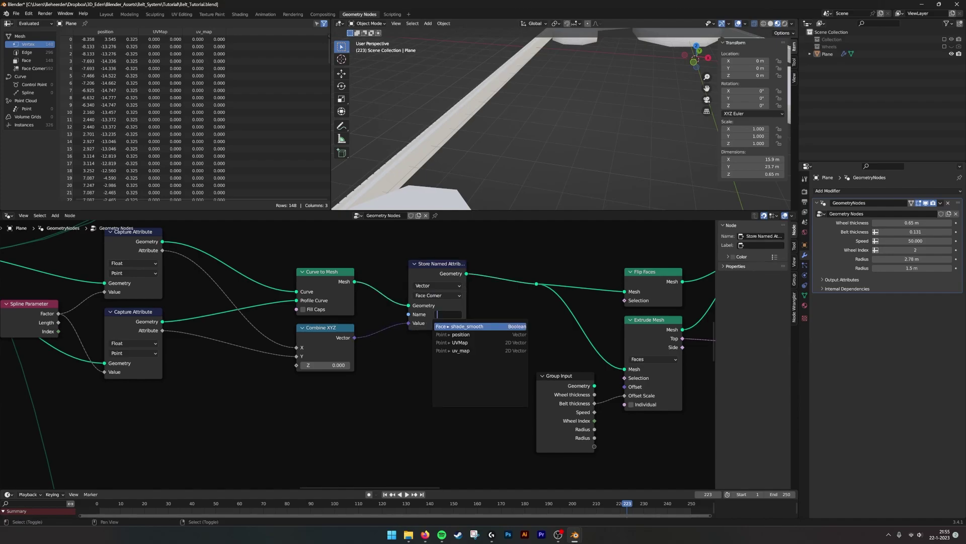
pyautogui.write('BeltUV')
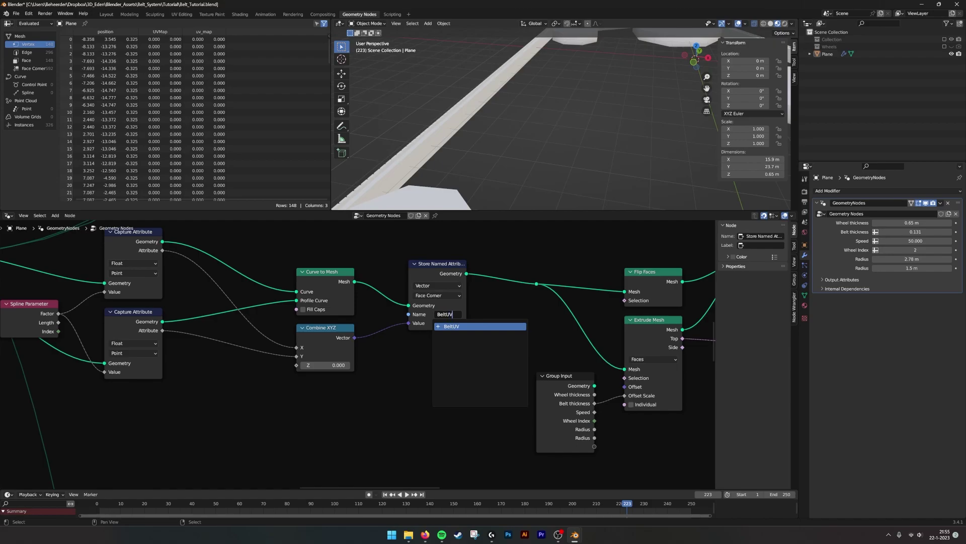
pyautogui.press('Return')
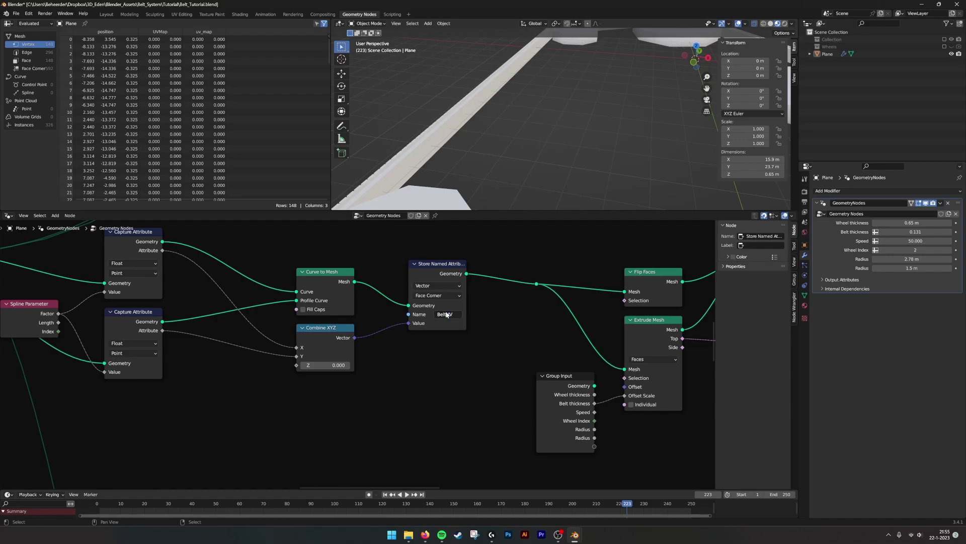
# - Save the Belt_Tutorial.blend file
pyautogui.scroll(-2, 428, 332)
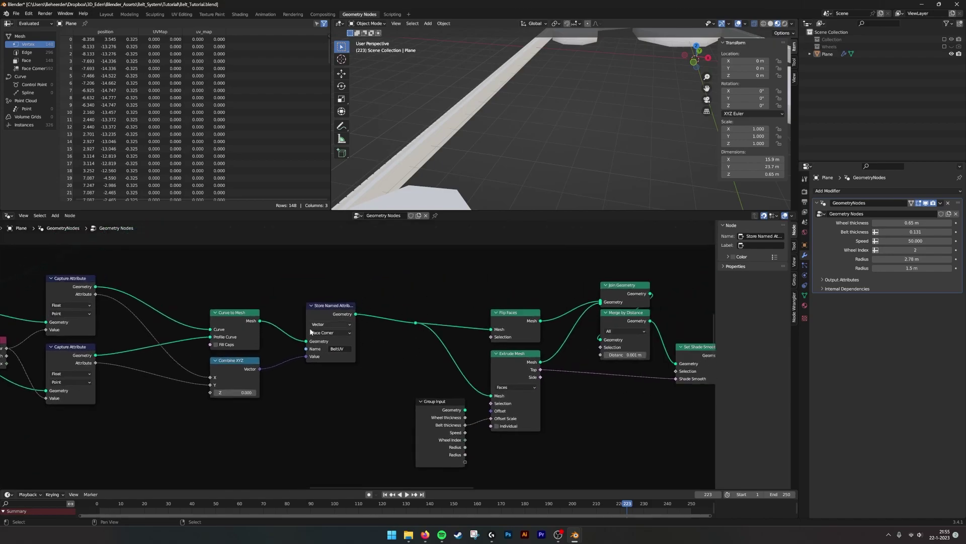
pyautogui.click(17, 14)
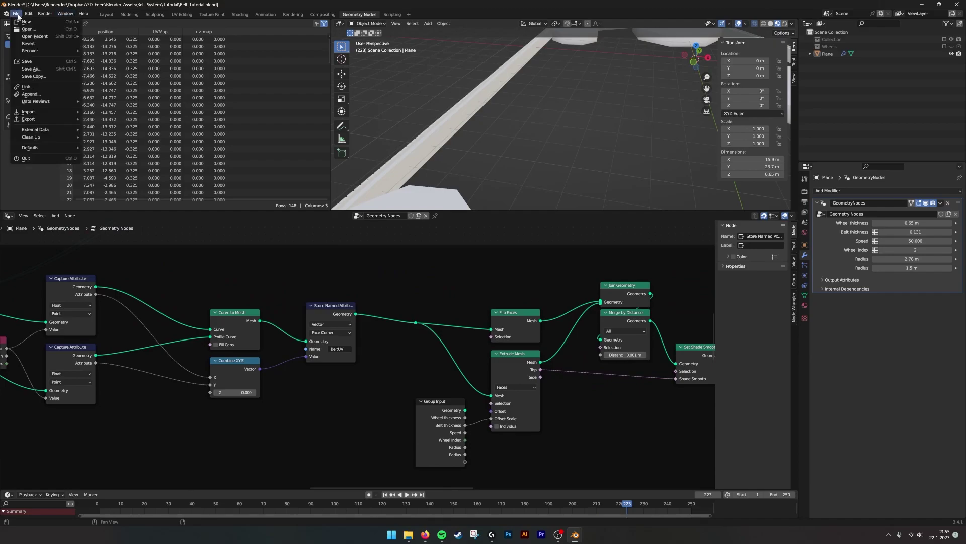
pyautogui.click(30, 61)
# - Insert a Set Material node after Set Shade Smooth and place it directly beneath that node in the Wheels frame
pyautogui.moveTo(707, 363); pyautogui.dragTo(382, 347, button='middle')
pyautogui.scroll(-2, 394, 348)
pyautogui.hotkey('shift', 'a')
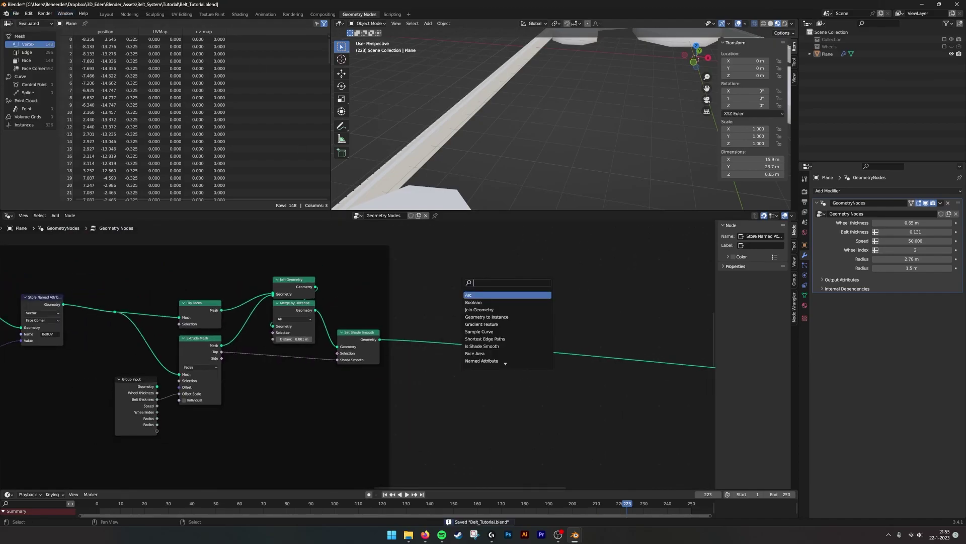
pyautogui.write('set mat')
pyautogui.press('Return')
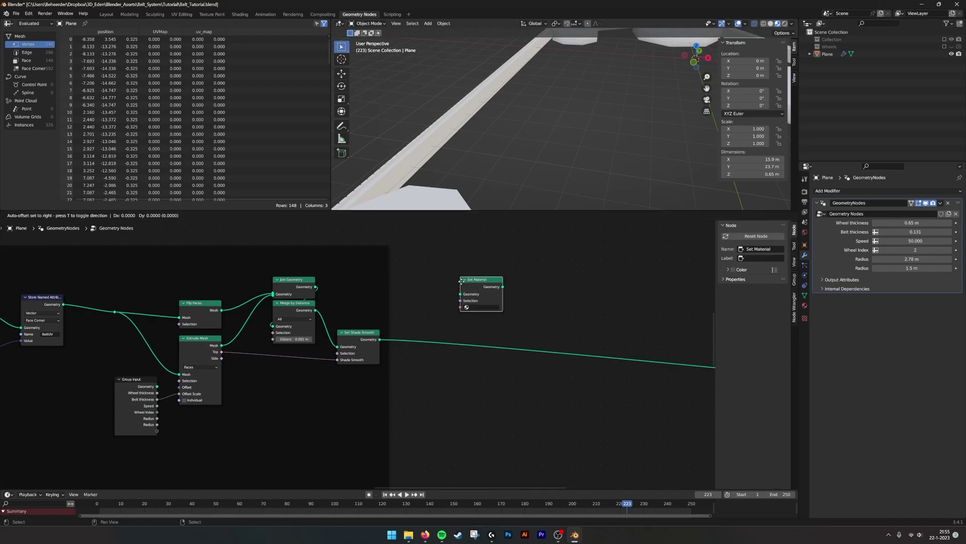
pyautogui.click(404, 355)
pyautogui.moveTo(454, 337); pyautogui.dragTo(379, 392)
pyautogui.moveTo(379, 392)
pyautogui.mouseDown()
pyautogui.moveTo(410, 371)
pyautogui.moveTo(370, 377)
pyautogui.mouseUp()
pyautogui.click(370, 377)
pyautogui.moveTo(471, 333); pyautogui.dragTo(547, 333, button='middle')
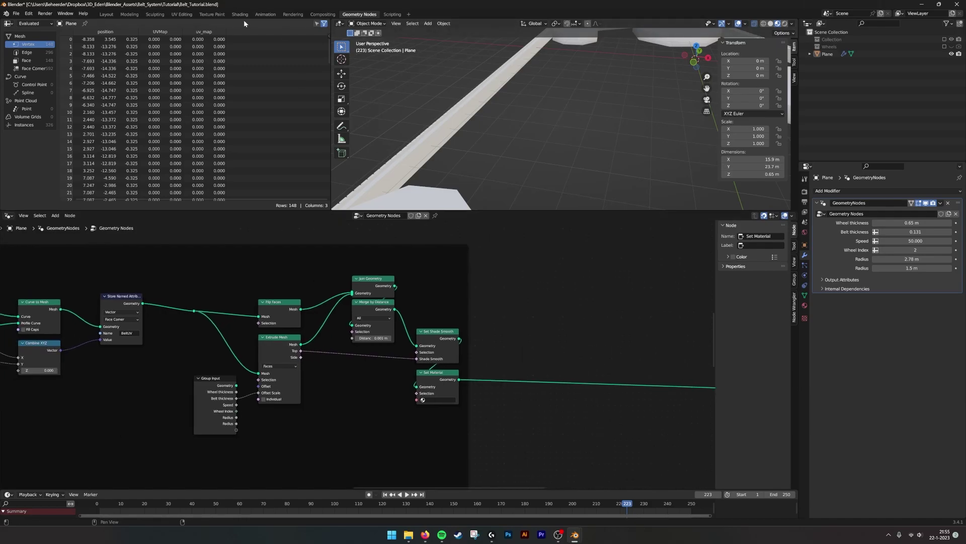
# - In the Shading workspace, create a new material for the plane and name it Belt_Material
pyautogui.click(240, 14)
pyautogui.moveTo(420, 245); pyautogui.dragTo(501, 204, button='middle')
pyautogui.scroll(-5, 541, 250)
pyautogui.moveTo(501, 205); pyautogui.dragTo(494, 273, button='middle')
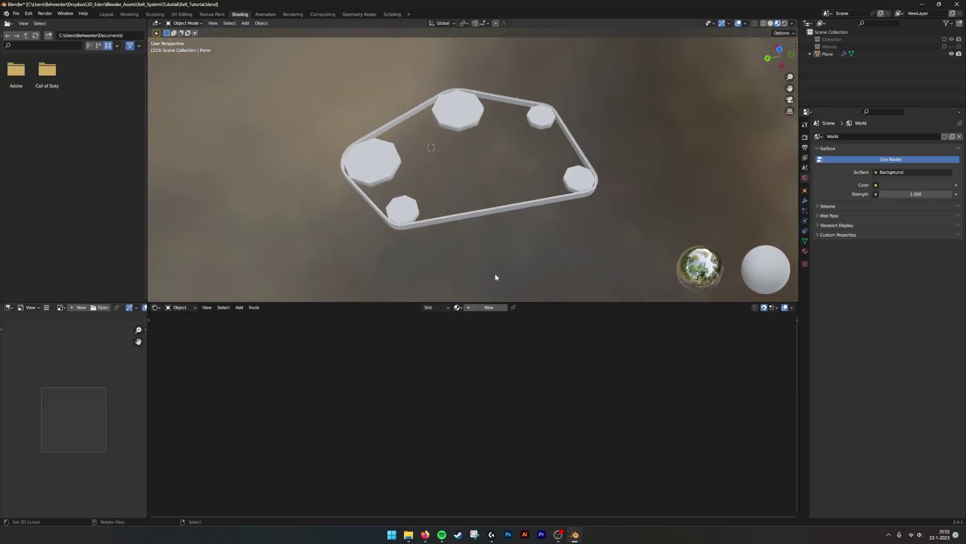
pyautogui.click(469, 308)
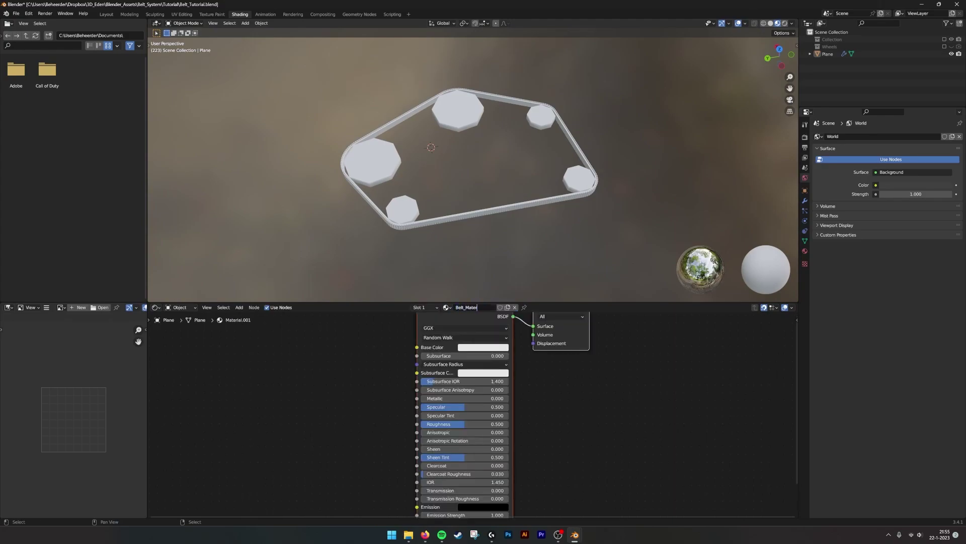
pyautogui.moveTo(433, 344); pyautogui.dragTo(411, 368, button='middle')
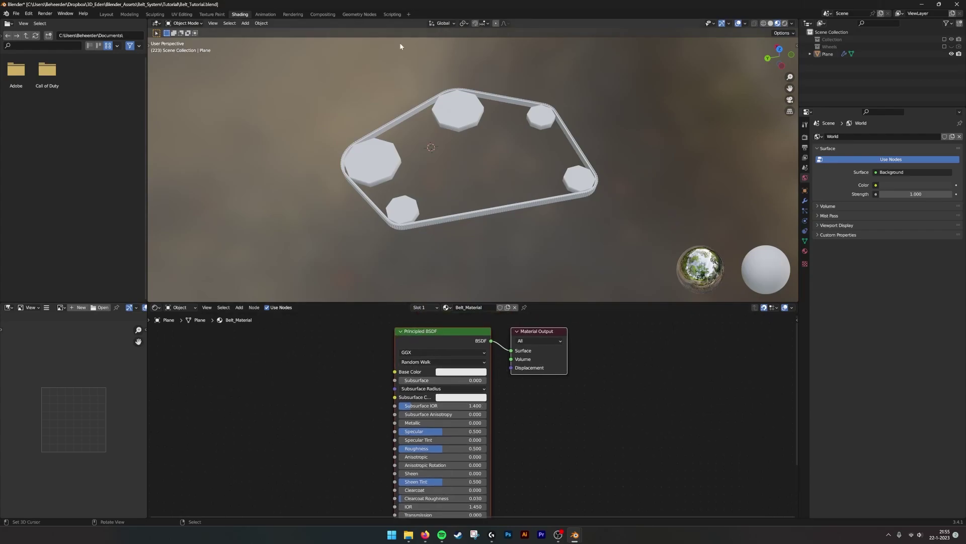
# - Return to the Geometry Nodes workspace and assign Belt_Material in the Set Material node
pyautogui.click(359, 14)
pyautogui.moveTo(438, 285); pyautogui.dragTo(455, 289, button='middle')
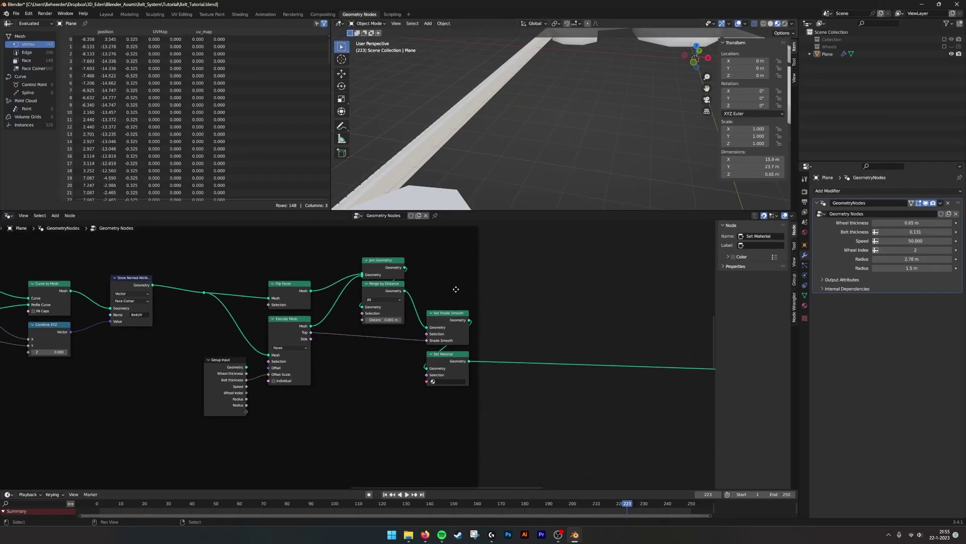
pyautogui.click(446, 382)
pyautogui.click(453, 391)
# - In the Shading workspace, set Belt_Material's Base Color to red with hue about 1.0 and saturation 1.000, and inspect the belt
pyautogui.click(239, 14)
pyautogui.scroll(5, 442, 322)
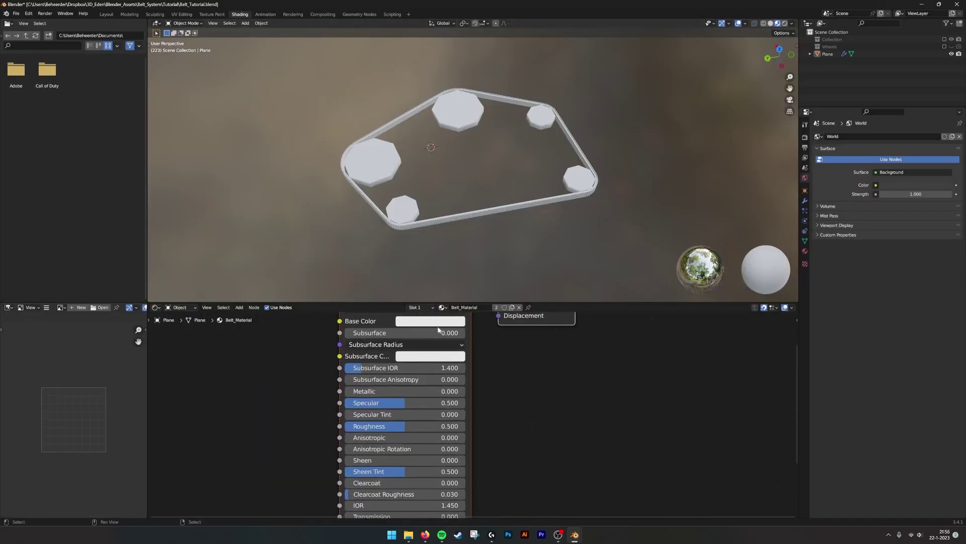
pyautogui.click(442, 322)
pyautogui.moveTo(444, 209); pyautogui.dragTo(446, 243)
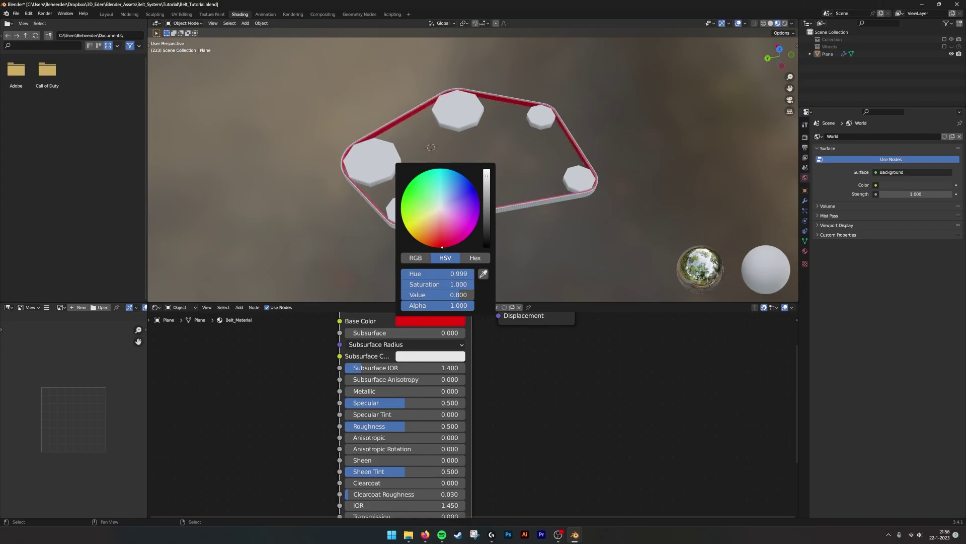
pyautogui.scroll(5, 410, 164)
pyautogui.moveTo(301, 160); pyautogui.dragTo(321, 139, button='middle')
pyautogui.keyDown('shift'); pyautogui.moveTo(256, 104); pyautogui.dragTo(368, 114, button='middle'); pyautogui.keyUp('shift')
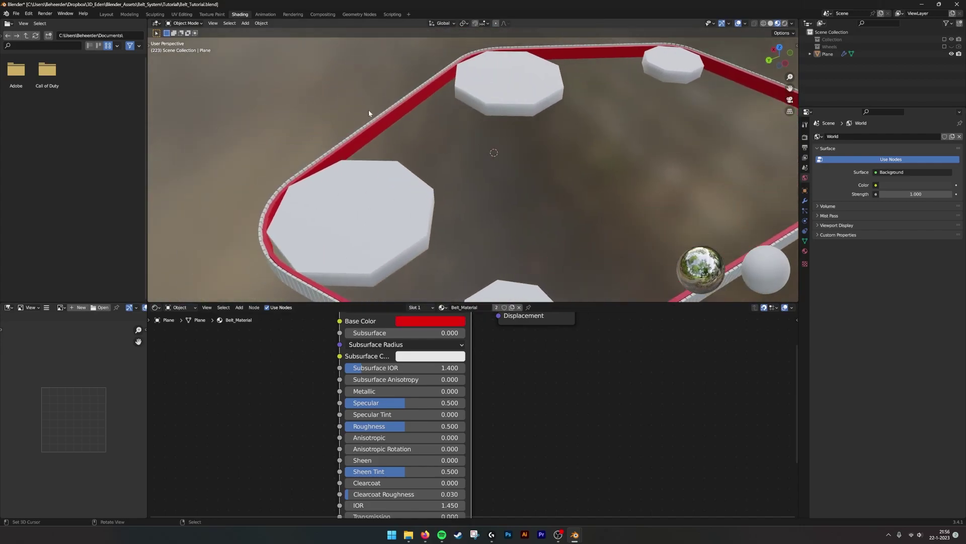
pyautogui.moveTo(409, 200); pyautogui.dragTo(417, 202, button='middle')
# - Add an Attribute node named Speed to the belt material, well before the Principled BSDF
pyautogui.moveTo(275, 382); pyautogui.dragTo(606, 425, button='middle')
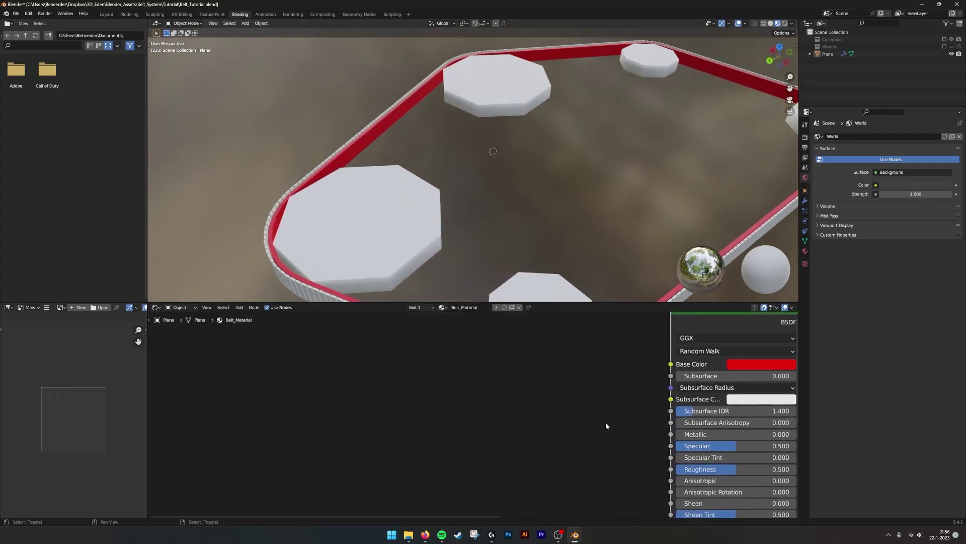
pyautogui.hotkey('shift', 'a')
pyautogui.click(450, 373)
pyautogui.write('attr')
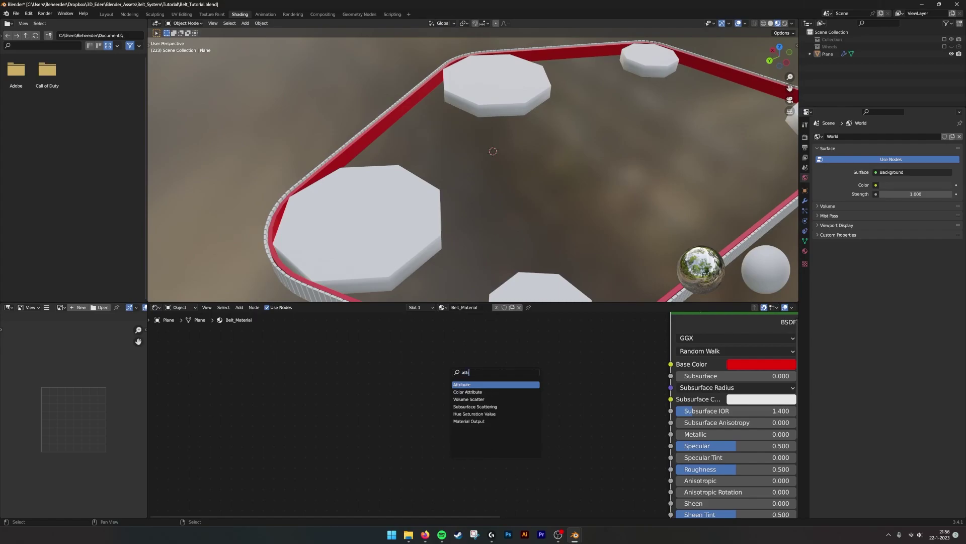
pyautogui.press('Return')
pyautogui.click(297, 355)
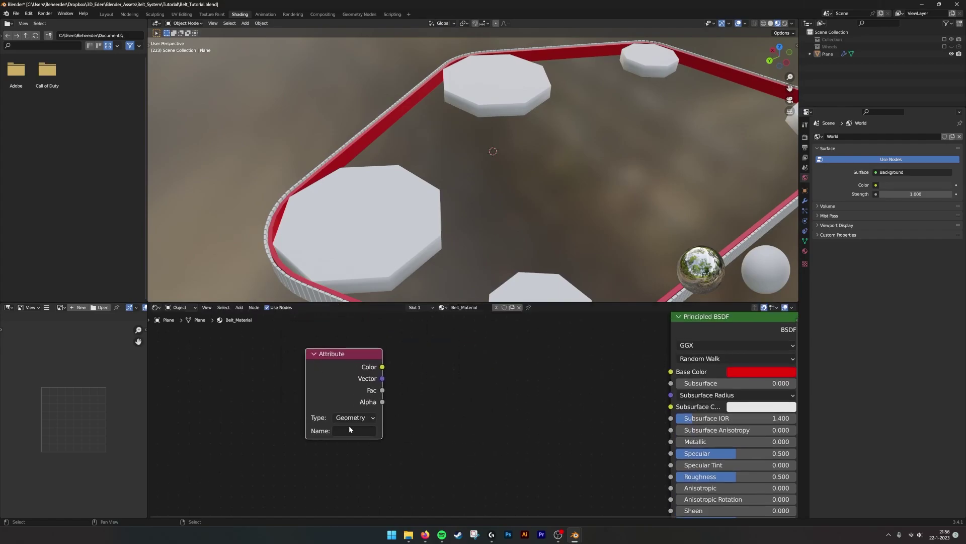
pyautogui.click(352, 431)
pyautogui.moveTo(342, 368); pyautogui.dragTo(216, 495)
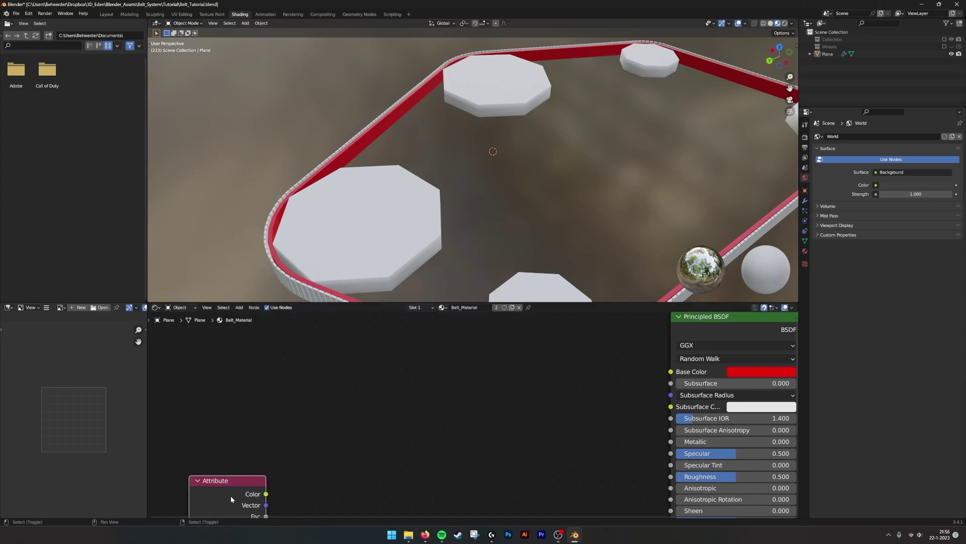
# - Duplicate the Speed Attribute node, place the copy above it, and rename the copy's attribute to BeltUV
pyautogui.hotkey('shift', 'd')
pyautogui.click(235, 387)
pyautogui.click(236, 441)
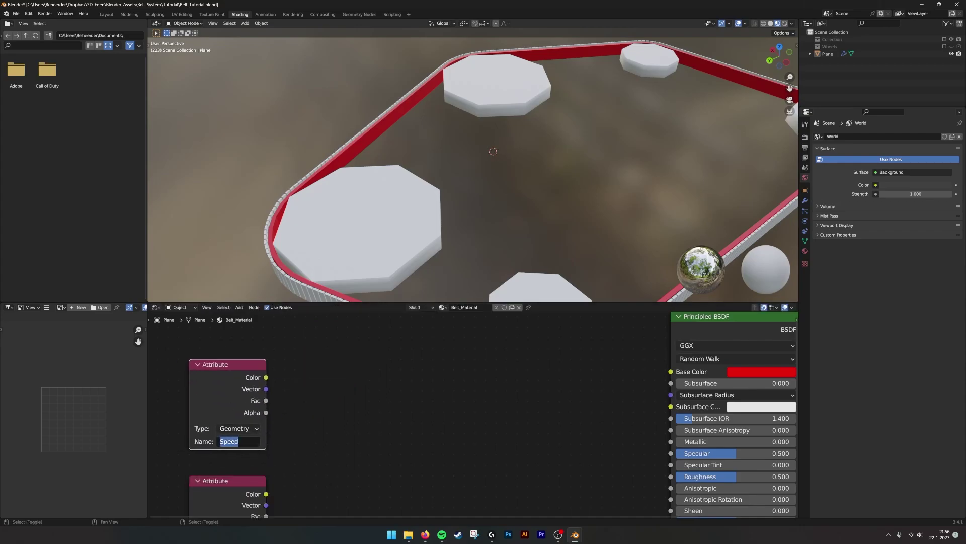
pyautogui.press('Return')
# - Add a Voronoi Texture node and connect the BeltUV attribute's Vector output to its Vector input
pyautogui.hotkey('shift', 'a')
pyautogui.click(408, 344)
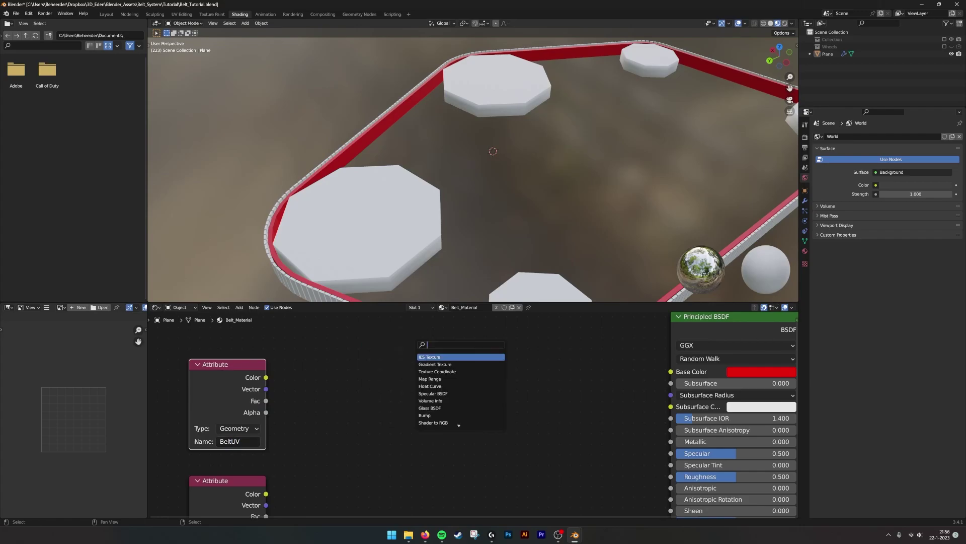
pyautogui.write('voro')
pyautogui.press('Return')
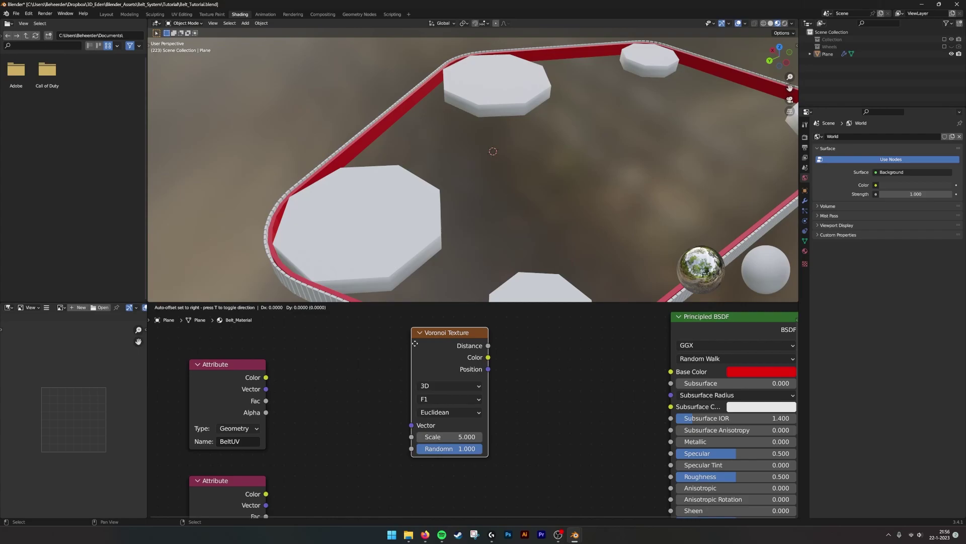
pyautogui.click(415, 343)
pyautogui.moveTo(364, 381); pyautogui.dragTo(385, 368, button='middle')
pyautogui.moveTo(287, 376); pyautogui.dragTo(432, 412)
pyautogui.moveTo(510, 331); pyautogui.dragTo(414, 336, button='middle')
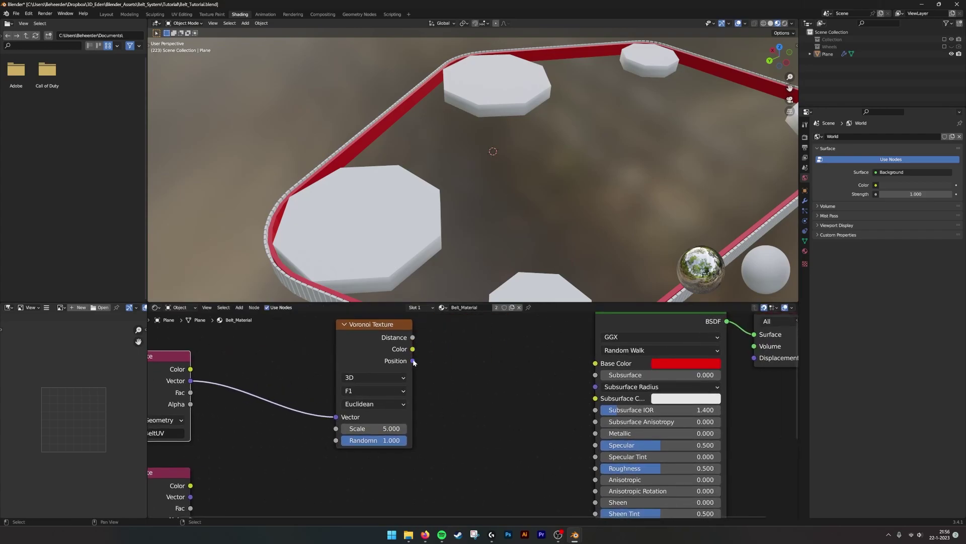
# - Connect the Voronoi Texture's Distance output to the Principled BSDF's Base Color and set the texture's Scale to 42.900
pyautogui.moveTo(412, 338); pyautogui.dragTo(595, 363)
pyautogui.moveTo(438, 183); pyautogui.dragTo(459, 187, button='middle')
pyautogui.moveTo(370, 430); pyautogui.dragTo(460, 431)
pyautogui.scroll(-3, 453, 393)
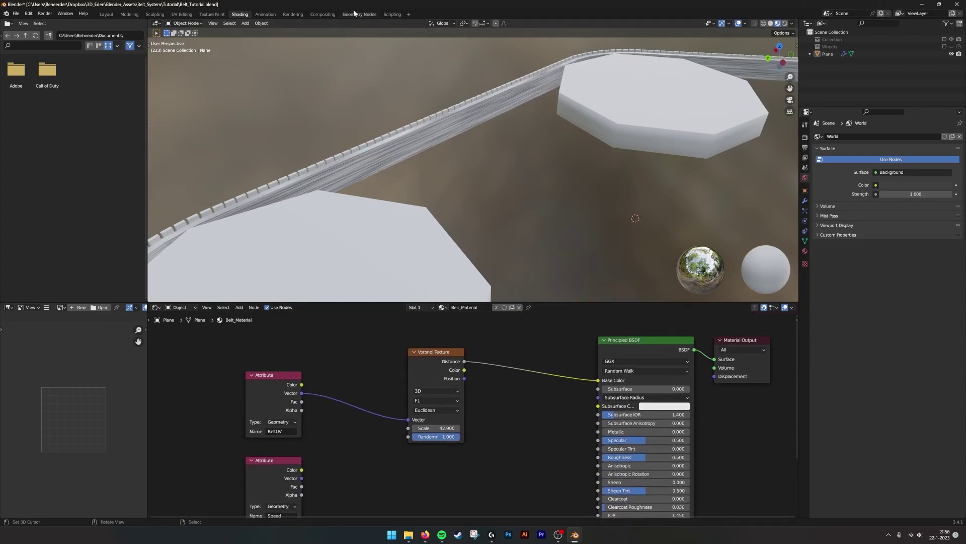
# - In the Geometry Nodes workspace, feed the Spline Parameter's Length output into the Value inputs of both Capture Attribute nodes and inspect the belt
pyautogui.click(355, 14)
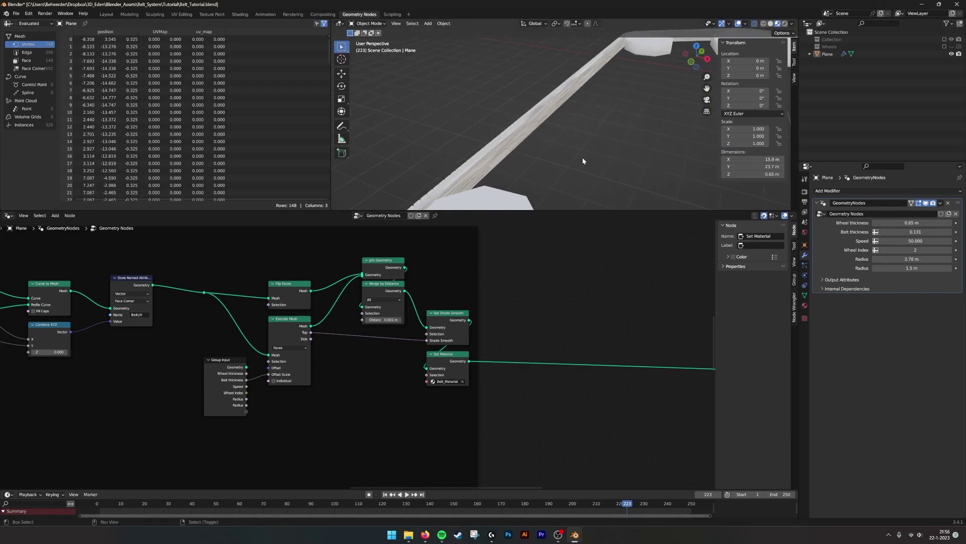
pyautogui.moveTo(582, 161); pyautogui.dragTo(572, 150, button='middle')
pyautogui.scroll(3, 572, 150)
pyautogui.moveTo(117, 416); pyautogui.dragTo(470, 443, button='middle')
pyautogui.moveTo(345, 392); pyautogui.dragTo(499, 401, button='middle')
pyautogui.scroll(5, 393, 379)
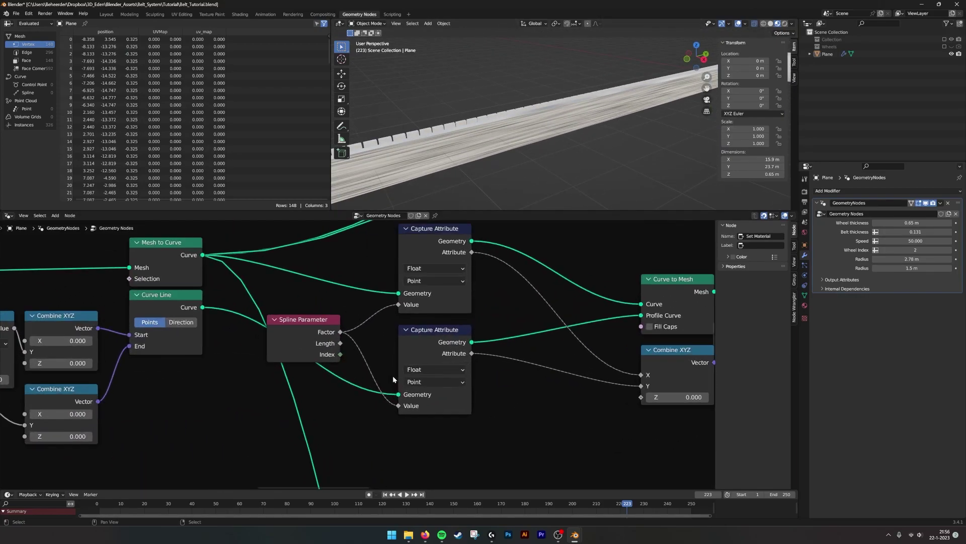
pyautogui.moveTo(341, 344); pyautogui.dragTo(403, 407)
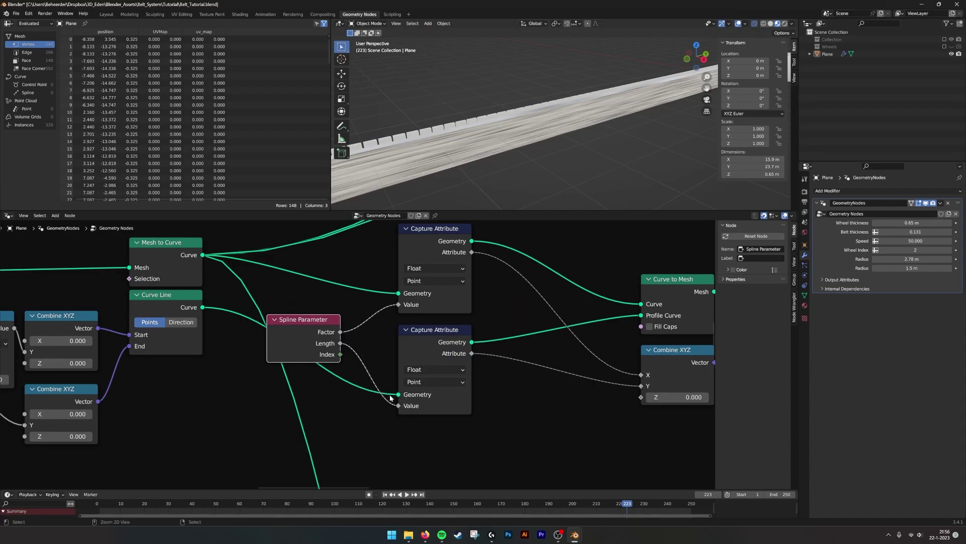
pyautogui.hotkey('ctrl', 'z')
pyautogui.moveTo(342, 343); pyautogui.dragTo(398, 305)
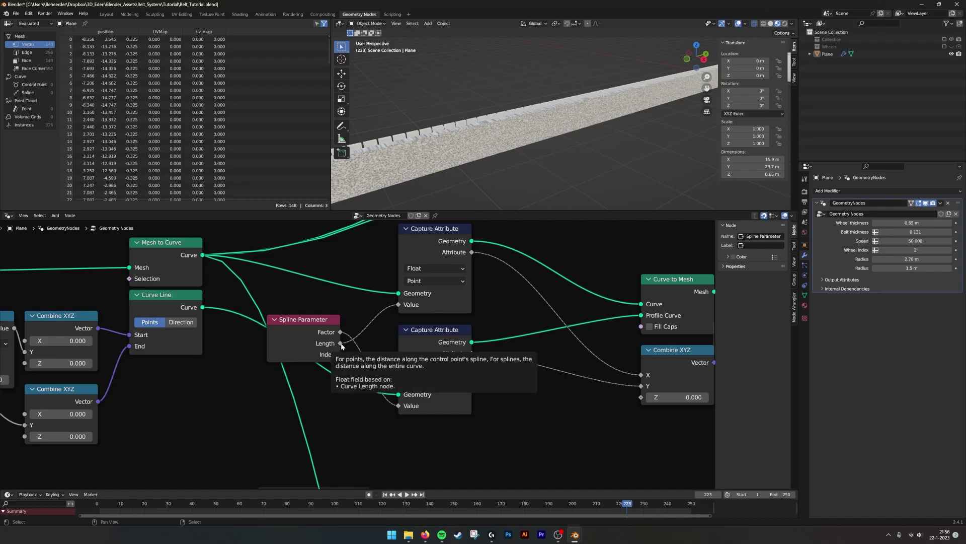
pyautogui.moveTo(339, 335)
pyautogui.mouseDown()
pyautogui.moveTo(363, 356)
pyautogui.moveTo(340, 342)
pyautogui.mouseUp()
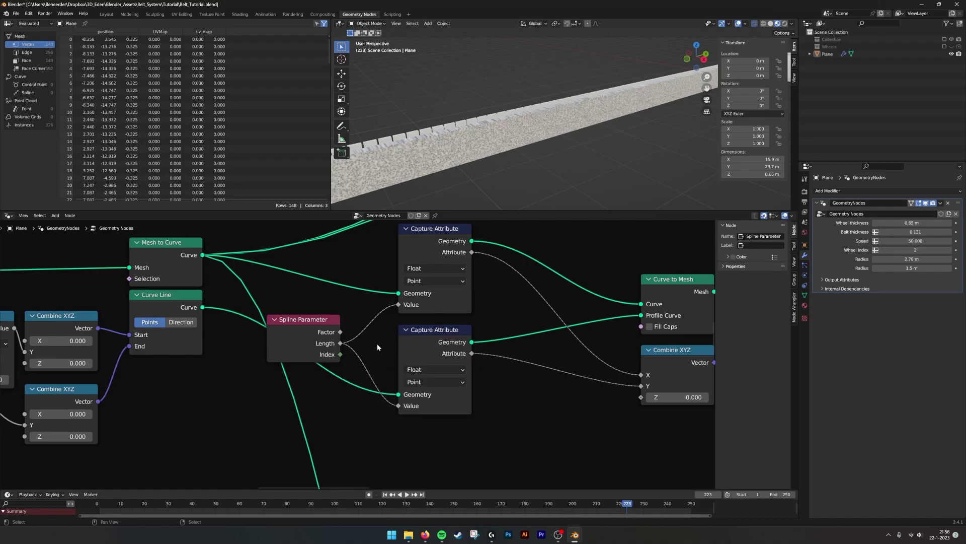
pyautogui.scroll(6, 512, 144)
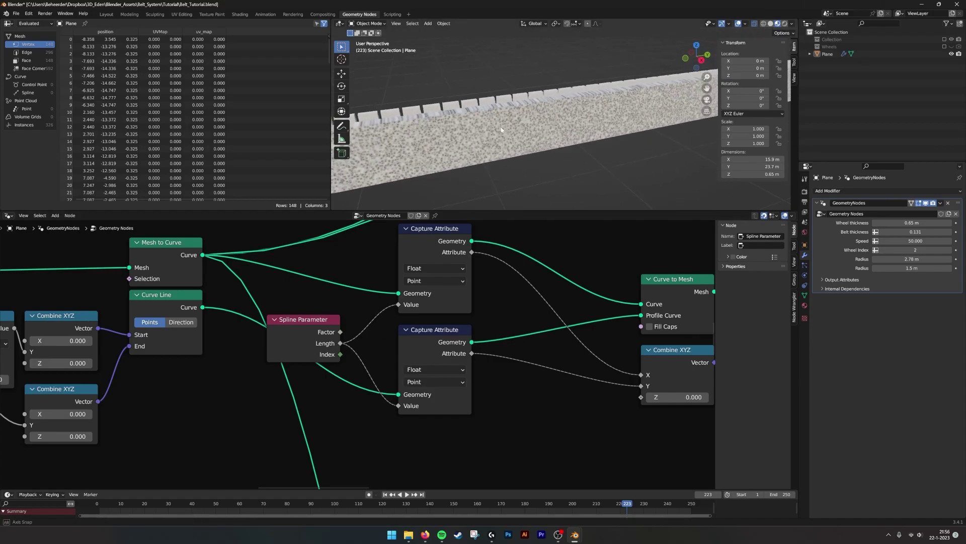
pyautogui.scroll(-3, 507, 137)
pyautogui.moveTo(509, 150); pyautogui.dragTo(529, 149, button='middle')
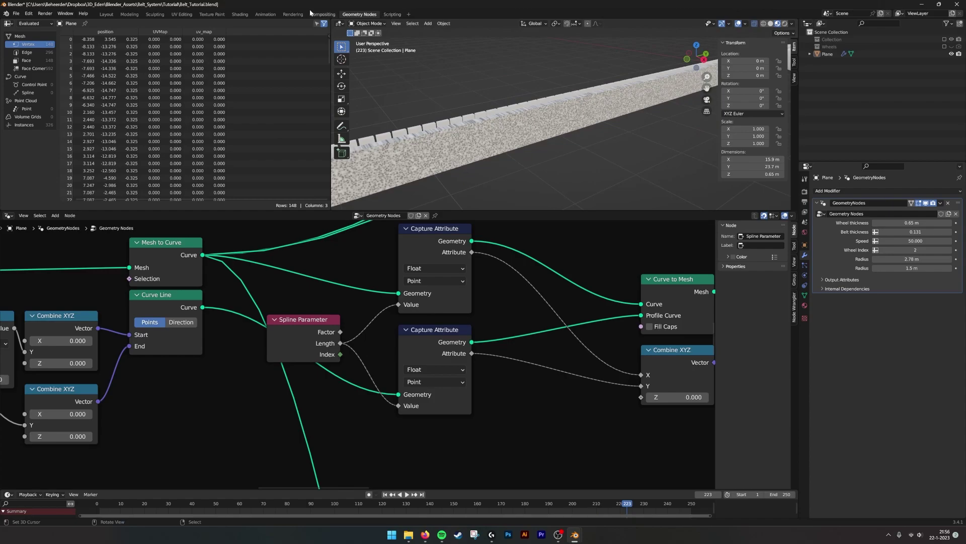
# - In the Shading workspace, set the Voronoi Texture's Scale to 7.800 and Randomness to 0.000
pyautogui.click(240, 14)
pyautogui.moveTo(378, 188)
pyautogui.mouseDown(button='middle')
pyautogui.moveTo(430, 219)
pyautogui.moveTo(461, 201)
pyautogui.moveTo(459, 246)
pyautogui.mouseUp(button='middle')
pyautogui.moveTo(443, 428); pyautogui.dragTo(413, 437)
pyautogui.moveTo(517, 165); pyautogui.dragTo(490, 162, button='middle')
pyautogui.scroll(-3, 574, 360)
# - Move the two Attribute nodes and the Voronoi Texture close together, farther away from the Principled BSDF
pyautogui.moveTo(311, 355); pyautogui.dragTo(381, 482)
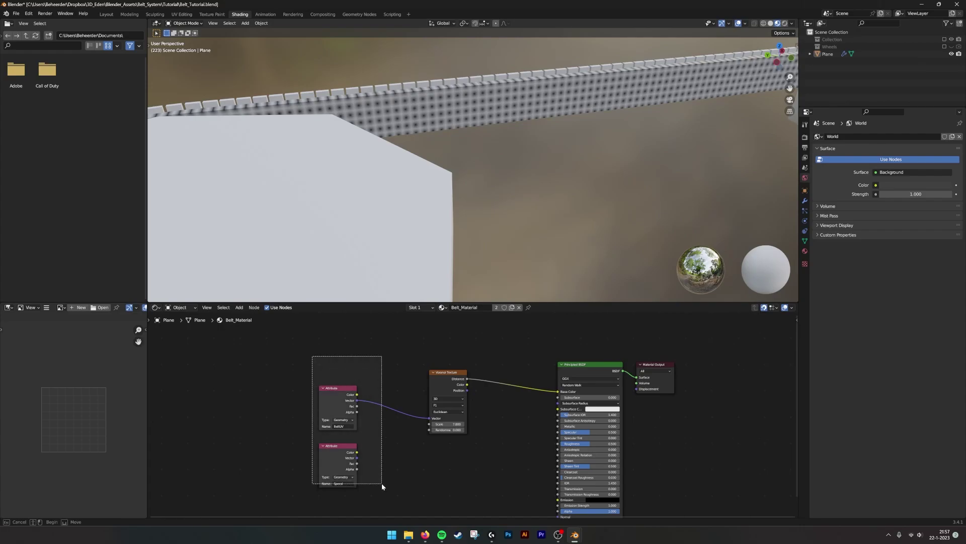
pyautogui.moveTo(334, 391); pyautogui.dragTo(345, 392)
pyautogui.moveTo(456, 374); pyautogui.dragTo(409, 379)
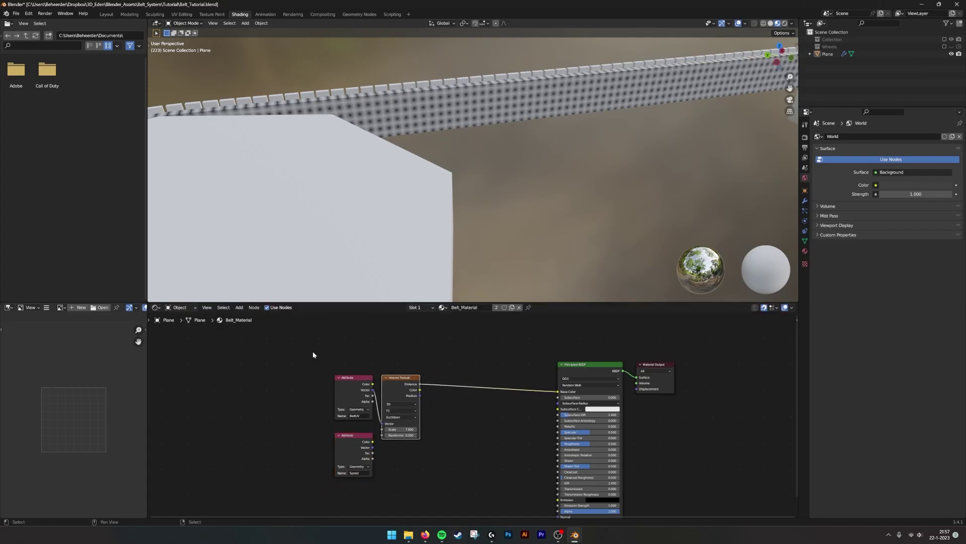
pyautogui.moveTo(301, 350); pyautogui.dragTo(403, 473)
pyautogui.click(398, 371)
pyautogui.moveTo(328, 354); pyautogui.dragTo(405, 453)
pyautogui.moveTo(412, 395); pyautogui.dragTo(344, 394)
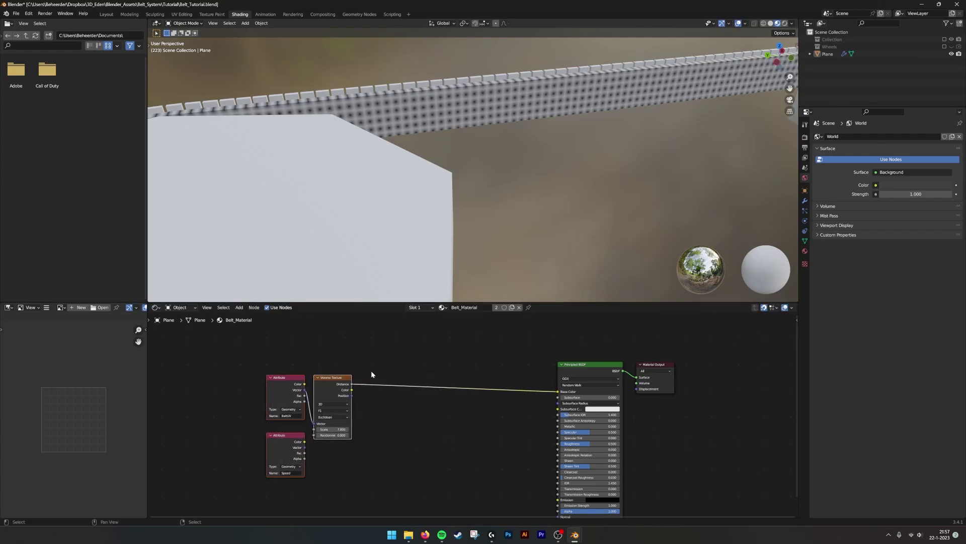
# - Insert a ColorRamp node on the link between the Voronoi Texture's Distance output and the Principled BSDF's Base Color
pyautogui.click(373, 370)
pyautogui.hotkey('shift', 'a')
pyautogui.press('s')
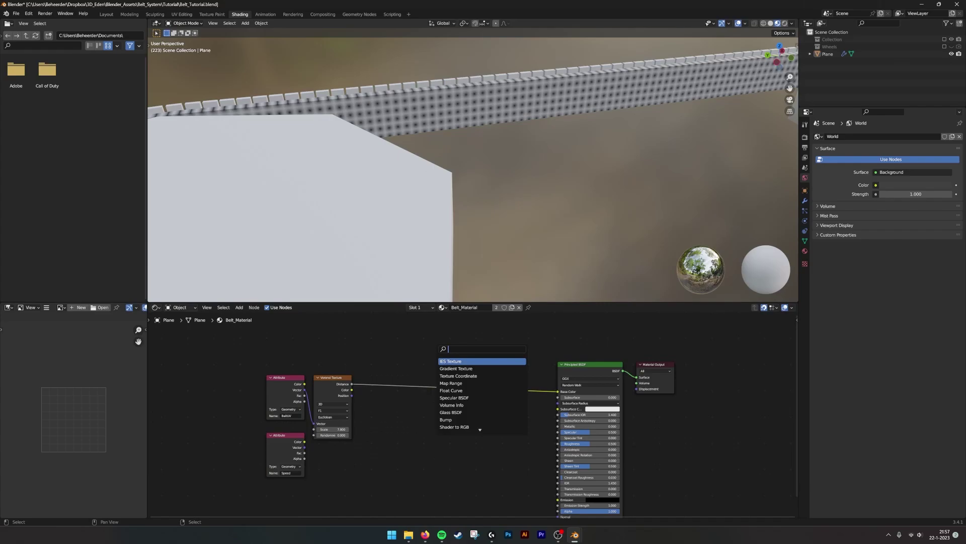
pyautogui.write('color ramp')
pyautogui.press('Return')
pyautogui.click(405, 388)
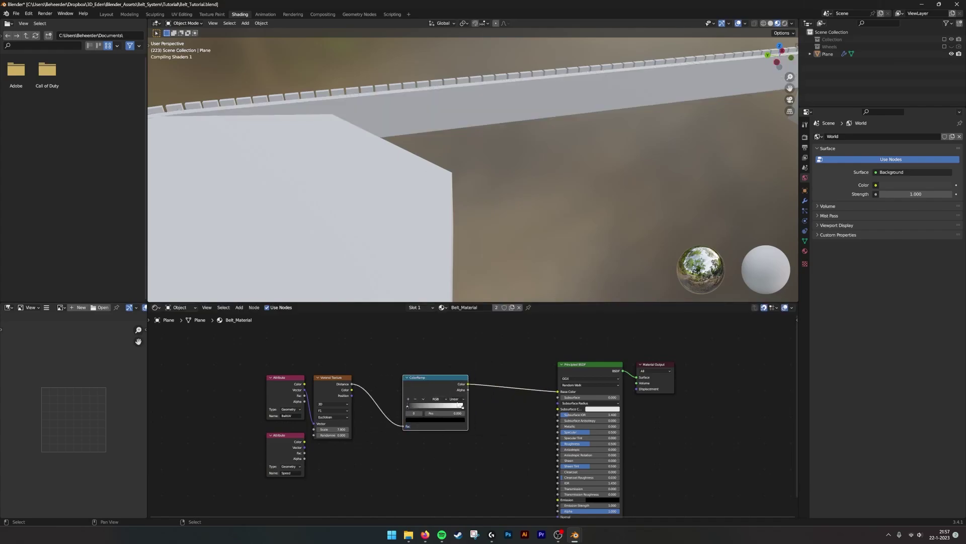
# - Set the ColorRamp interpolation to Constant and move its white stop to position 0.323 to get sharp dots on the belt
pyautogui.scroll(2, 462, 412)
pyautogui.click(452, 395)
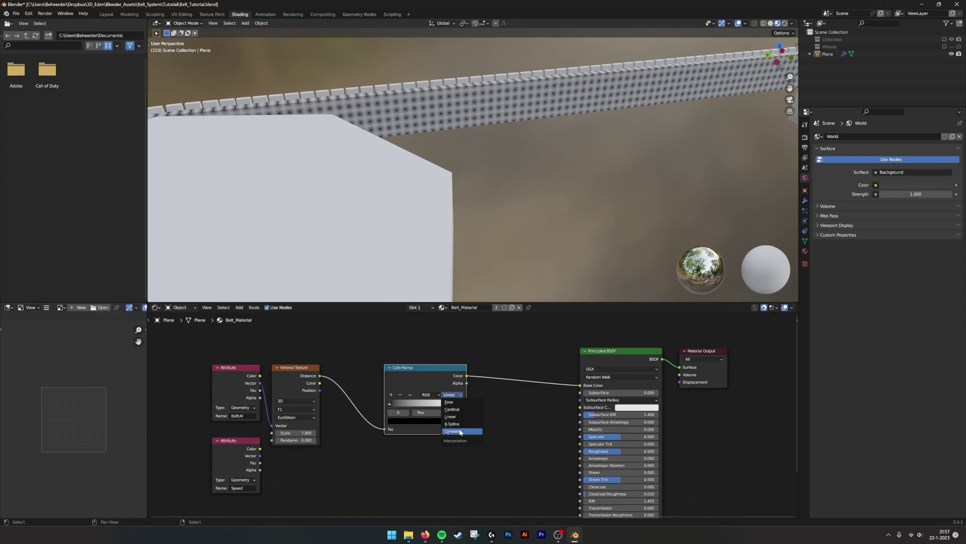
pyautogui.click(460, 431)
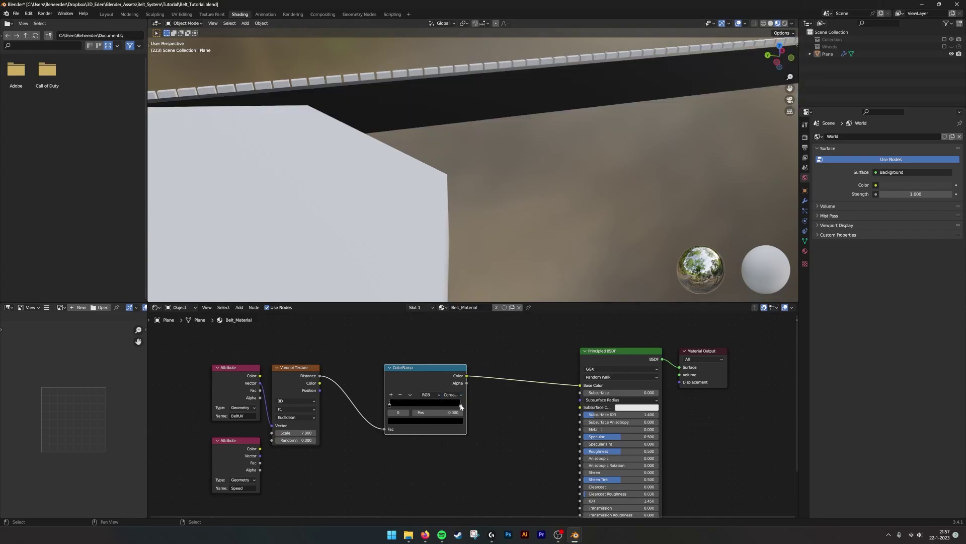
pyautogui.moveTo(461, 406); pyautogui.dragTo(389, 407)
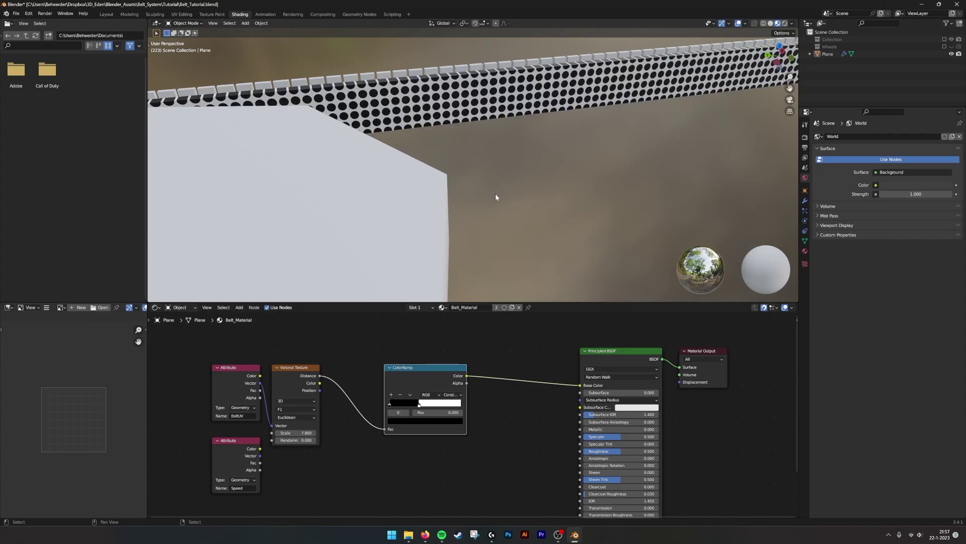
pyautogui.moveTo(496, 196); pyautogui.dragTo(508, 127, button='middle')
pyautogui.scroll(1, 423, 405)
pyautogui.moveTo(416, 406); pyautogui.dragTo(408, 407)
pyautogui.scroll(-3, 456, 212)
pyautogui.moveTo(456, 212); pyautogui.dragTo(359, 159, button='middle')
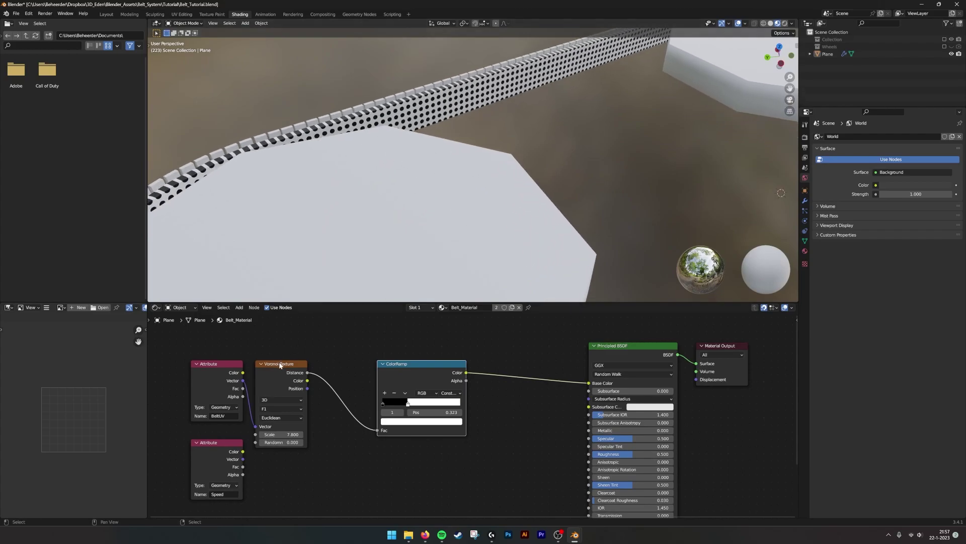
# - Move the Voronoi Texture next to the ColorRamp and shift both Attribute nodes away to open a gap before the texture
pyautogui.moveTo(280, 364); pyautogui.dragTo(328, 364)
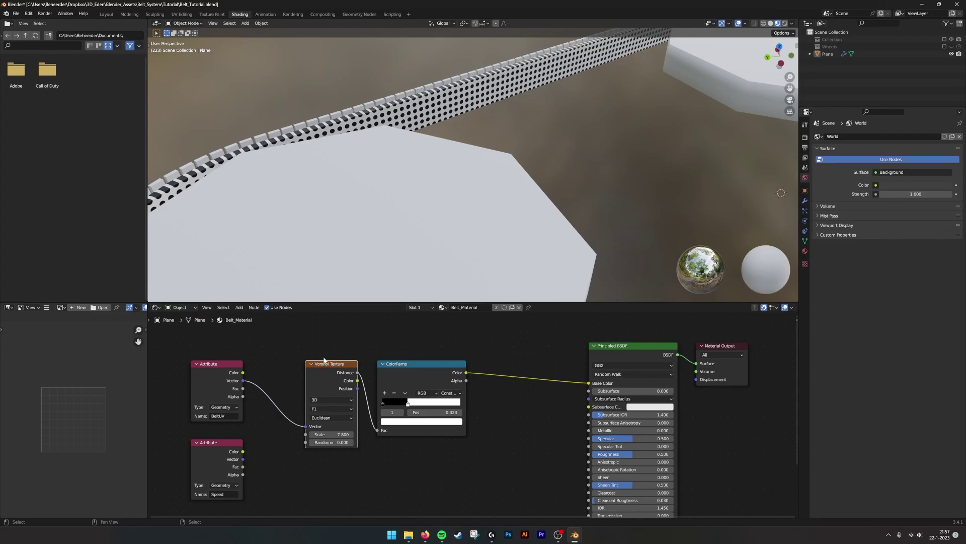
pyautogui.moveTo(295, 378); pyautogui.dragTo(364, 373, button='middle')
pyautogui.moveTo(313, 446); pyautogui.dragTo(284, 453)
pyautogui.moveTo(242, 359); pyautogui.dragTo(322, 486)
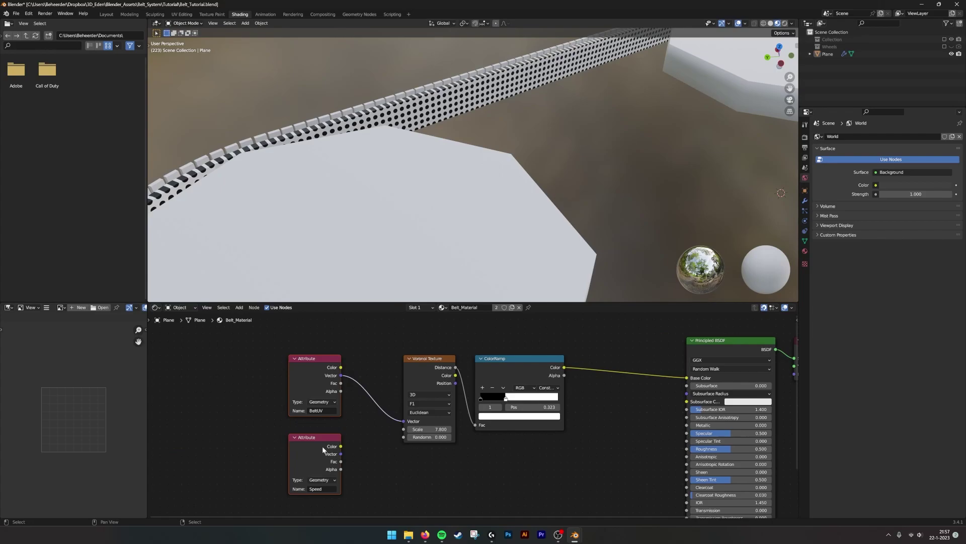
pyautogui.moveTo(321, 446); pyautogui.dragTo(176, 446)
# - Insert a Mapping node on the link between the BeltUV attribute's Vector output and the Voronoi Texture
pyautogui.click(297, 359)
pyautogui.hotkey('shift', 'a')
pyautogui.click(300, 355)
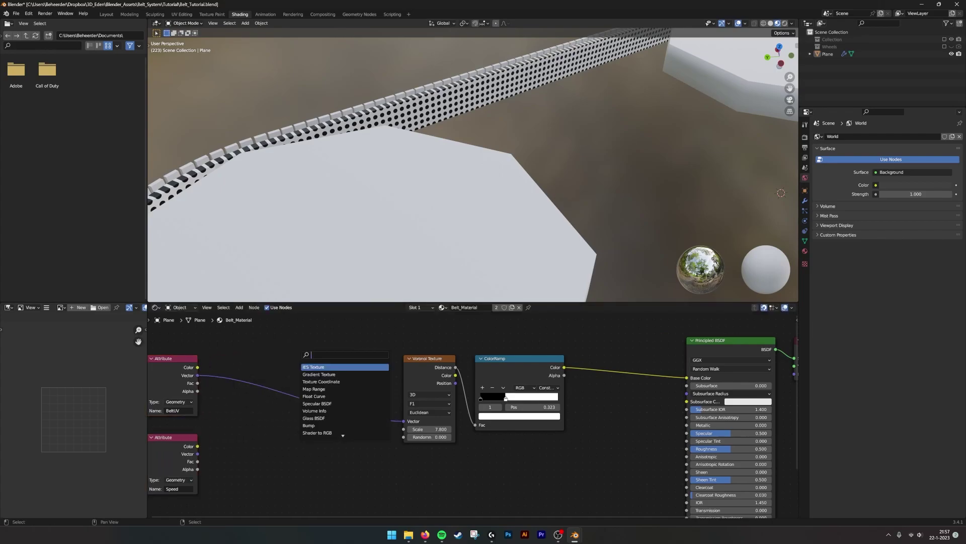
pyautogui.write('mappi')
pyautogui.press('Return')
pyautogui.click(299, 354)
# - Try sliding the texture along the belt by varying the Mapping node's X location
pyautogui.moveTo(350, 373); pyautogui.dragTo(420, 371, button='middle')
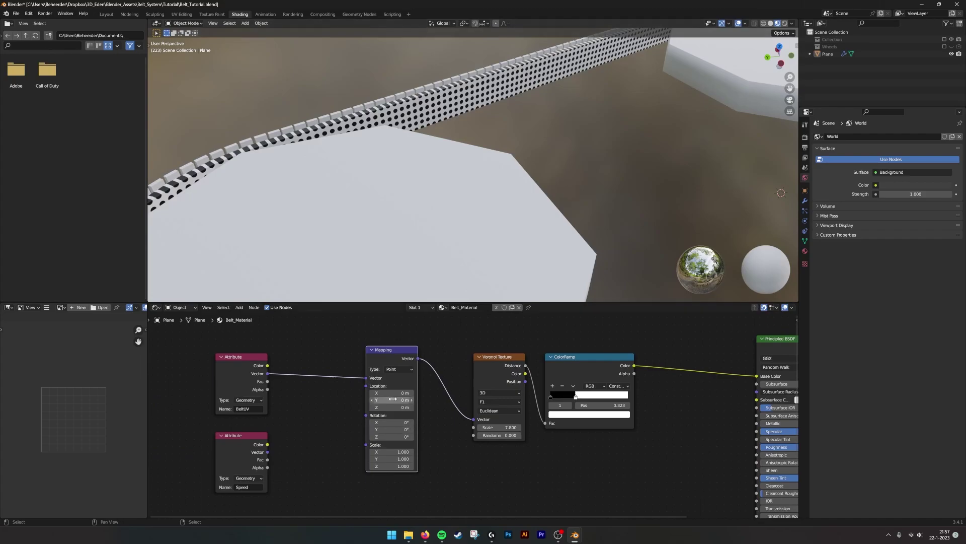
pyautogui.moveTo(392, 393); pyautogui.dragTo(478, 393)
pyautogui.rightClick(391, 393)
pyautogui.click(331, 352)
# - Move both Attribute nodes farther away from the Mapping node to make room for another node between them
pyautogui.moveTo(353, 399); pyautogui.dragTo(480, 386, button='middle')
pyautogui.moveTo(301, 352); pyautogui.dragTo(384, 469)
pyautogui.press('g')
pyautogui.click(285, 431)
# - Add a Combine XYZ node before the Mapping node and connect its Vector output to the Mapping node's Location
pyautogui.hotkey('shift', 'a')
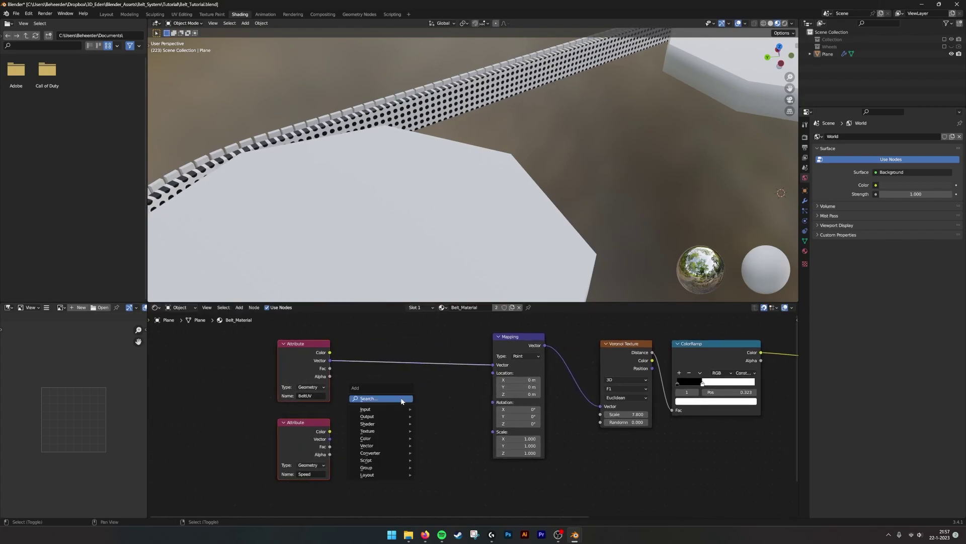
pyautogui.click(405, 399)
pyautogui.write('combine xyz')
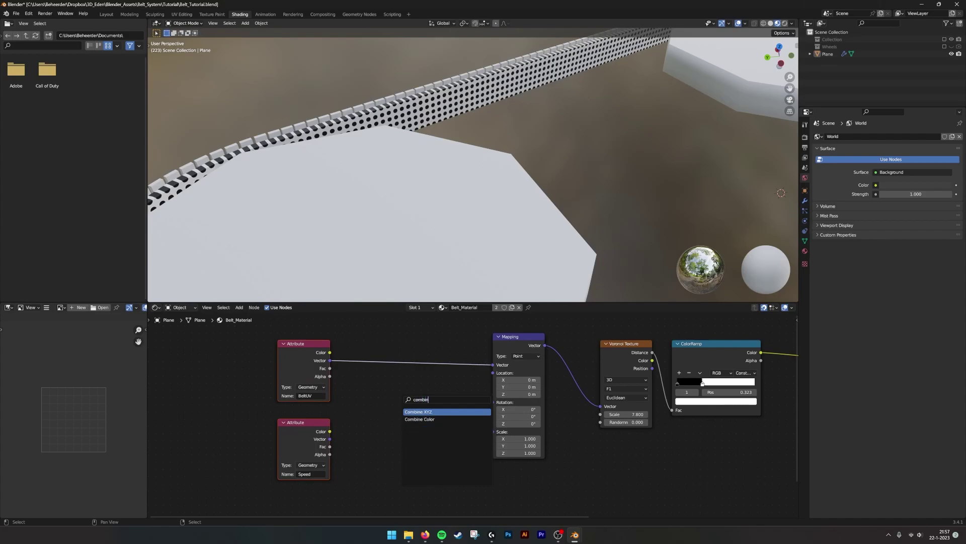
pyautogui.press('Return')
pyautogui.click(402, 401)
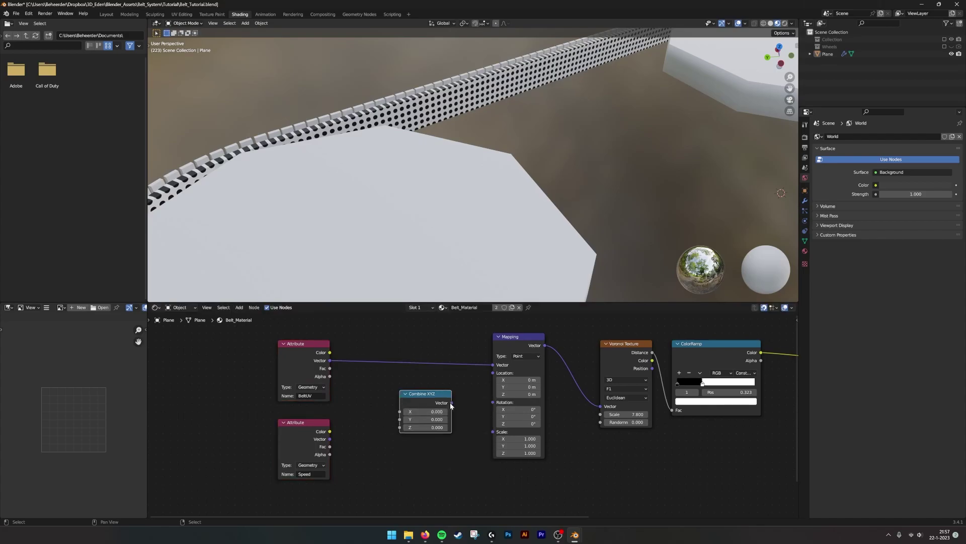
pyautogui.moveTo(452, 403); pyautogui.dragTo(493, 373)
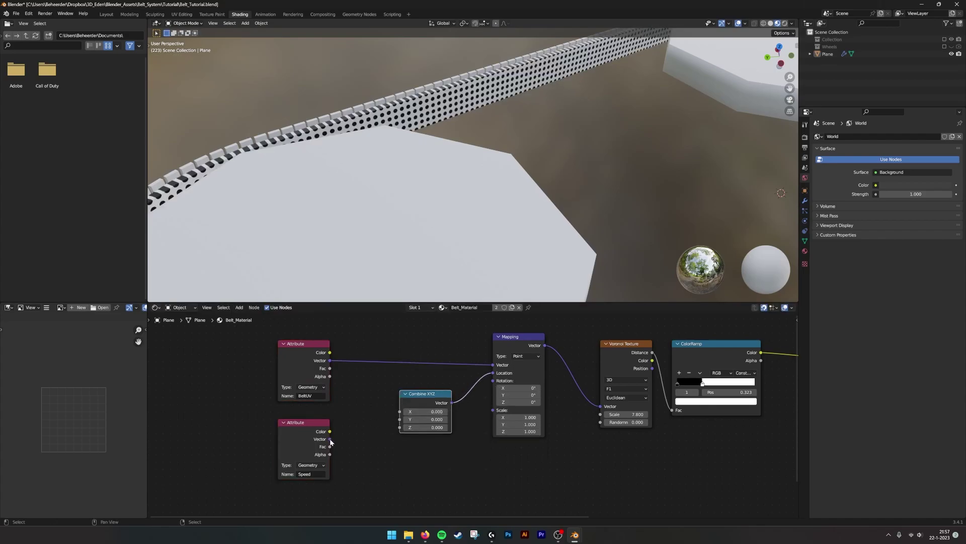
# - Connect the Speed attribute's Fac output to the Combine XYZ node's X input, cutting and restoring the link to compare the belt
pyautogui.click(330, 447)
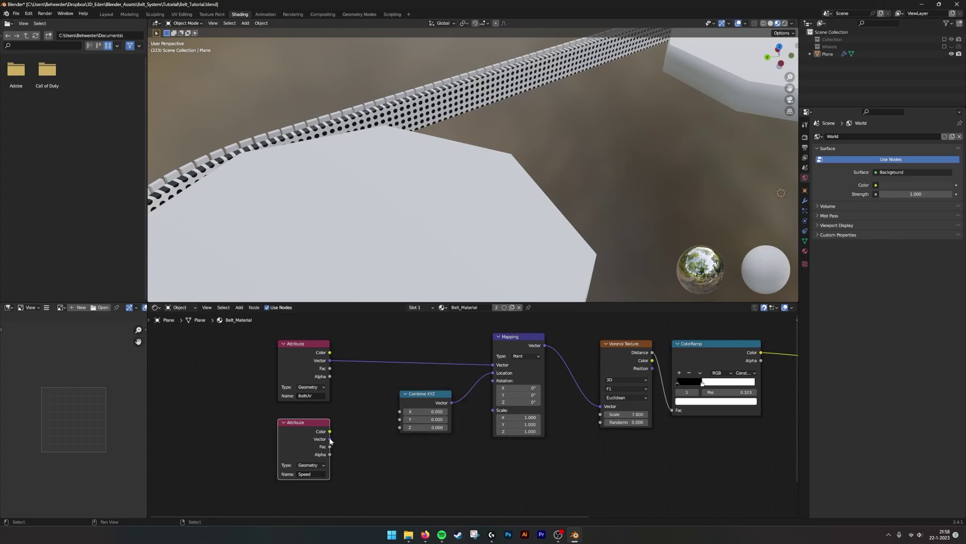
pyautogui.moveTo(330, 446); pyautogui.dragTo(402, 413)
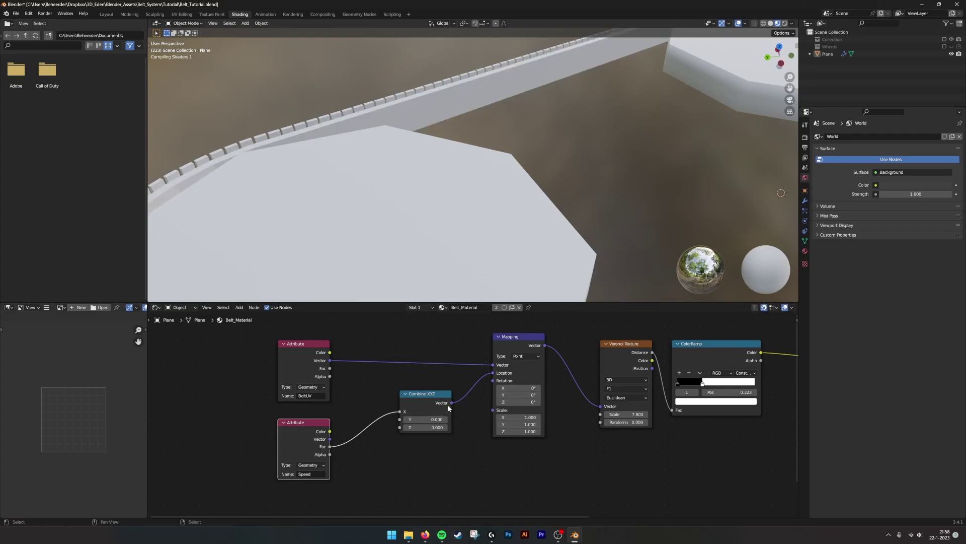
pyautogui.keyDown('ctrl'); pyautogui.moveTo(382, 404); pyautogui.dragTo(387, 433, button='right'); pyautogui.keyUp('ctrl')
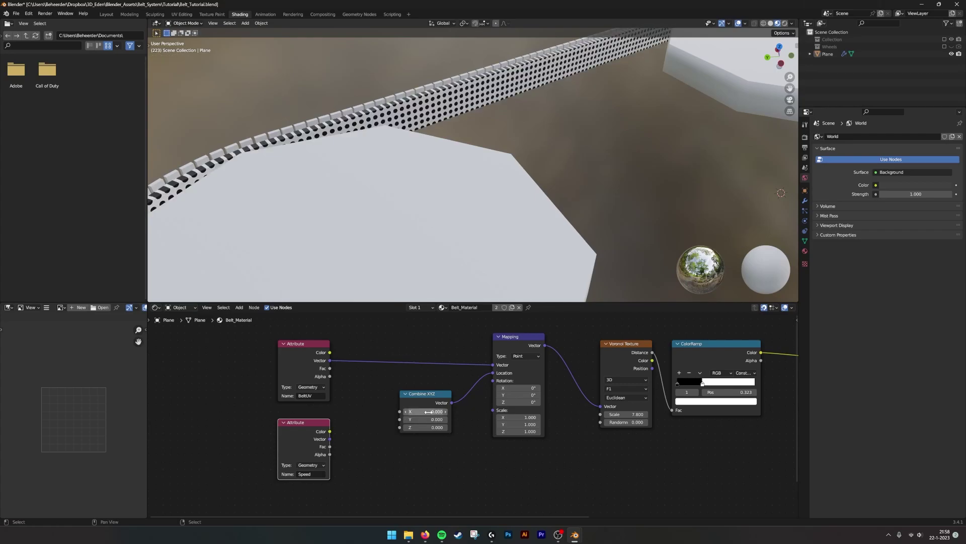
pyautogui.moveTo(330, 448); pyautogui.dragTo(399, 412)
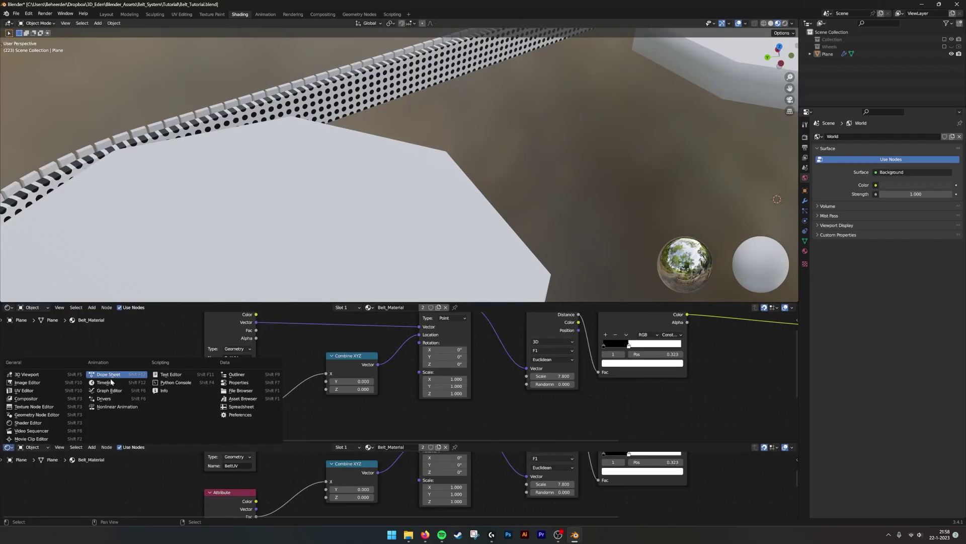
# - Turn the new area beneath the shader nodes into a Timeline, and play and stop the animation to check the belt's motion
pyautogui.click(117, 385)
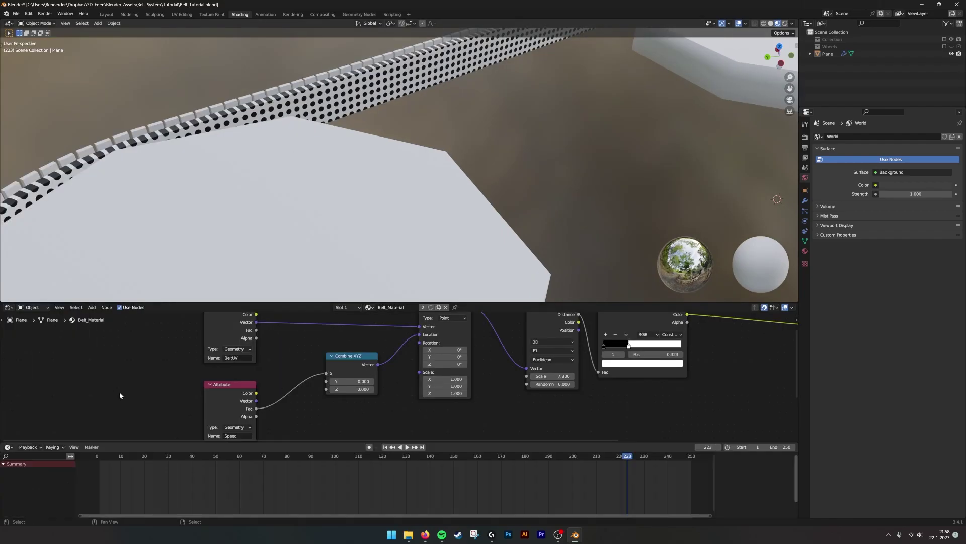
pyautogui.click(407, 447)
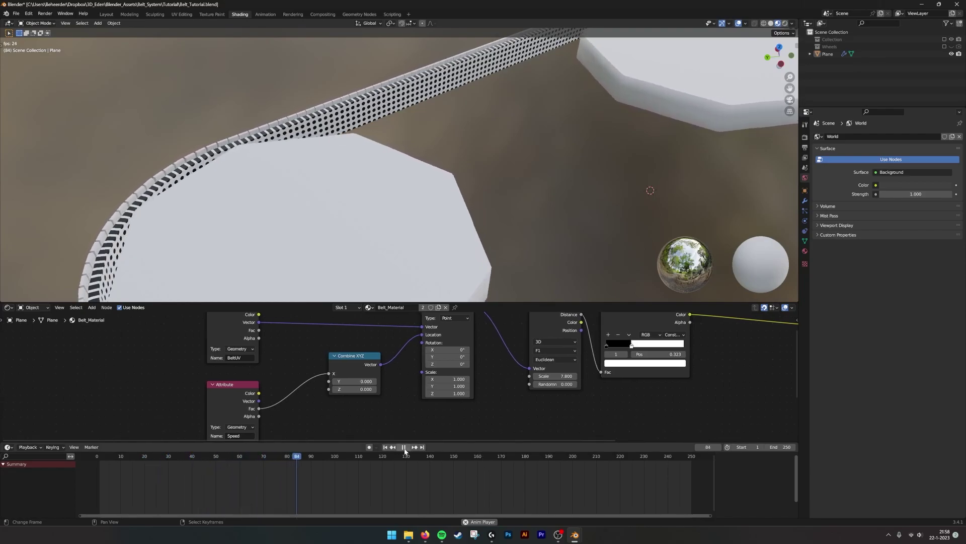
pyautogui.press('space')
pyautogui.moveTo(510, 101); pyautogui.dragTo(536, 133, button='middle')
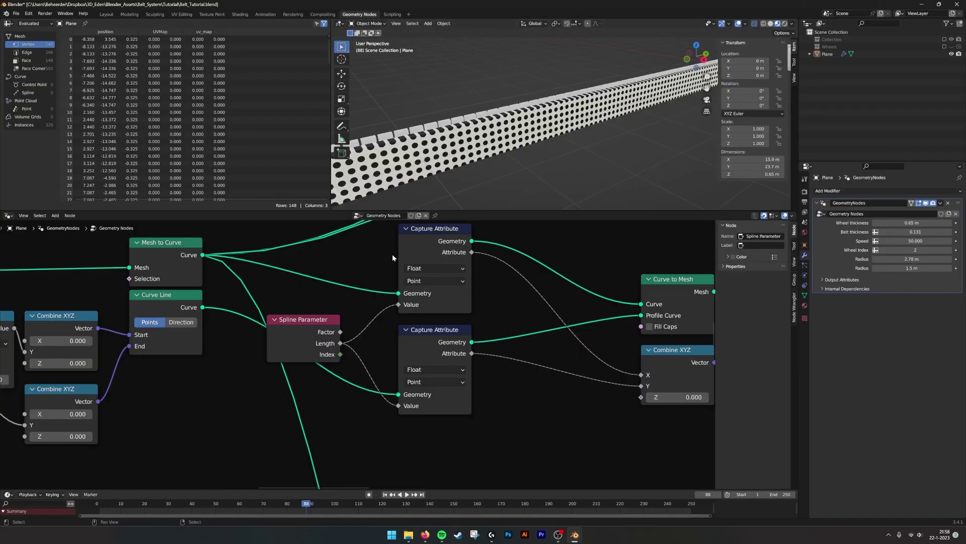
# - Switch back to the Geometry Nodes workspace and locate the Store Named Attribute node in the Elements frame
pyautogui.click(359, 14)
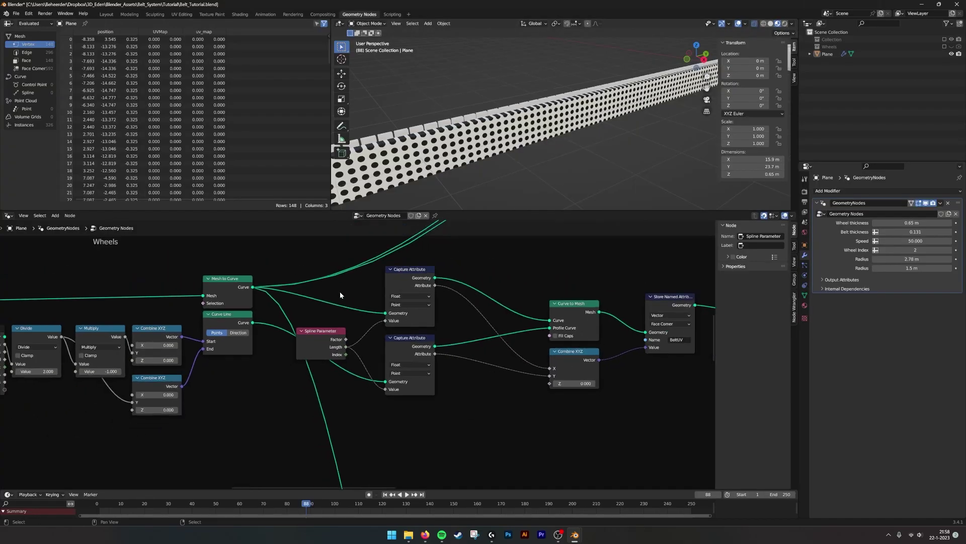
pyautogui.scroll(-10, 339, 291)
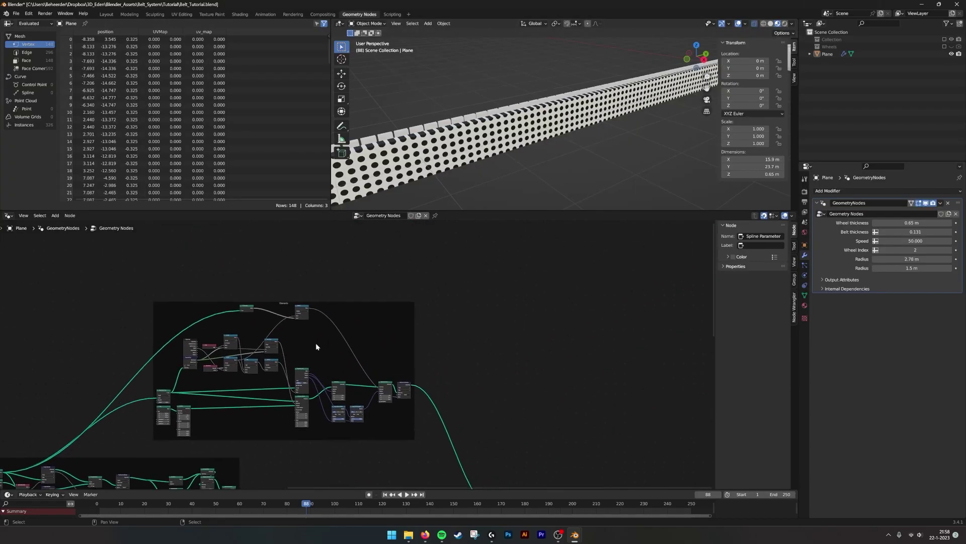
pyautogui.scroll(5, 316, 347)
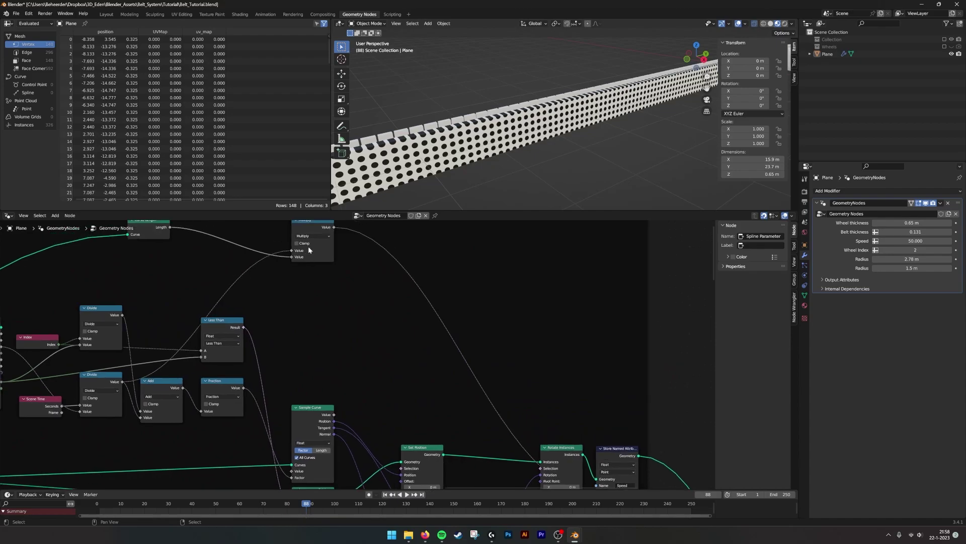
pyautogui.moveTo(542, 368); pyautogui.dragTo(436, 282, button='middle')
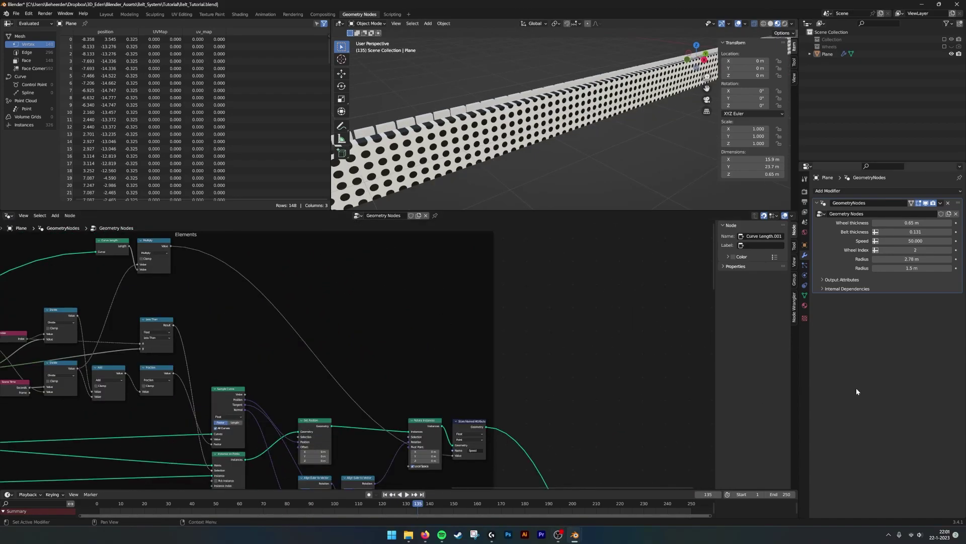
pyautogui.moveTo(209, 304); pyautogui.dragTo(266, 259, button='middle')
pyautogui.scroll(-1, 259, 297)
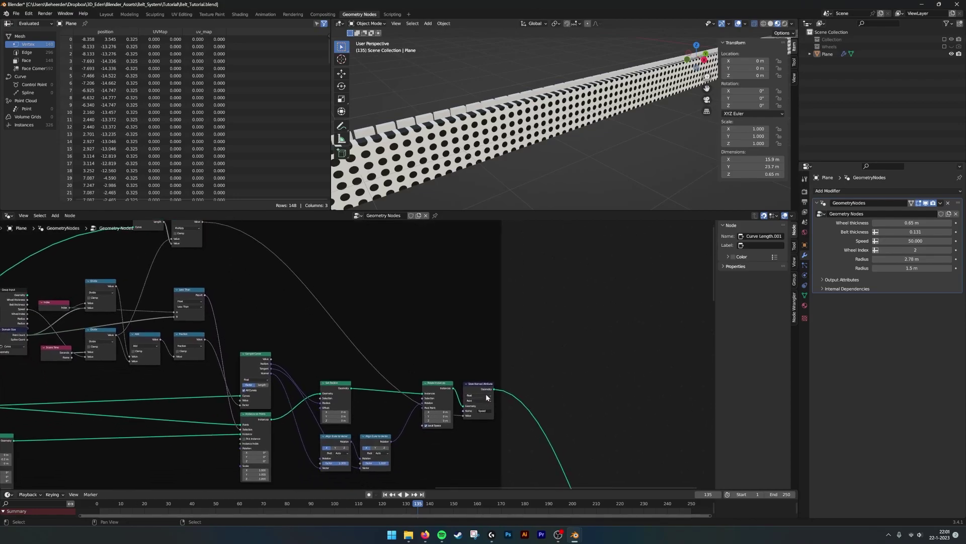
# - Detach the Speed Store Named Attribute node from its links and remove it from the Elements frame
pyautogui.click(485, 387)
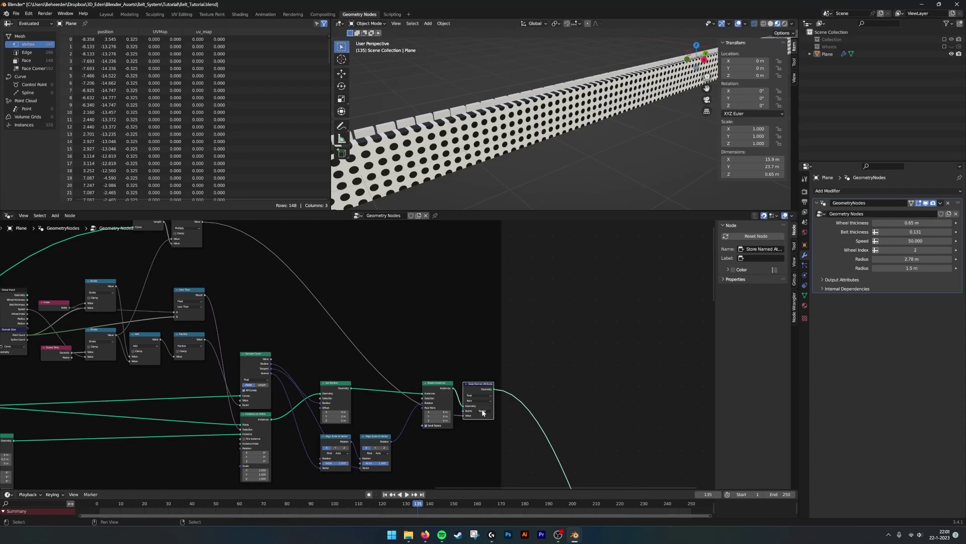
pyautogui.moveTo(228, 244); pyautogui.dragTo(260, 267, button='middle')
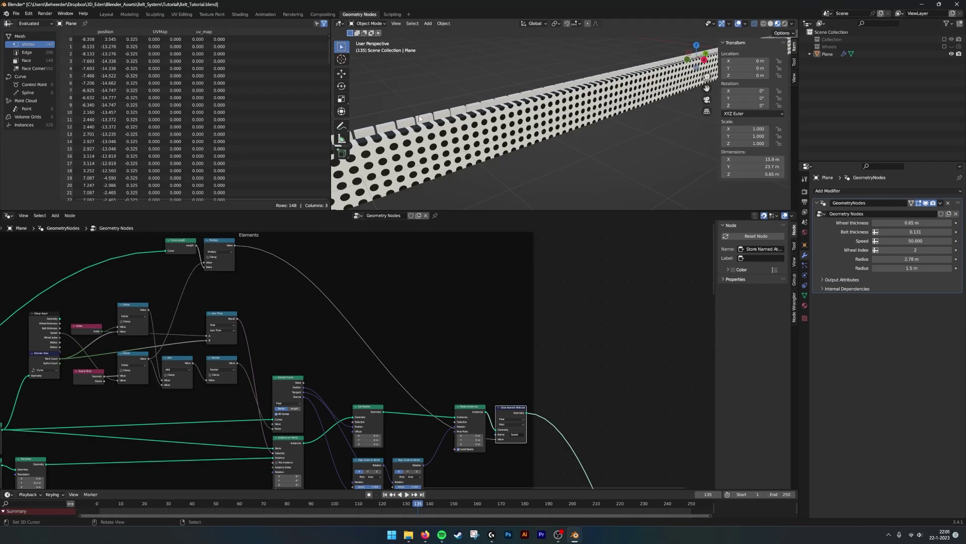
pyautogui.scroll(-1, 450, 307)
pyautogui.moveTo(478, 393); pyautogui.dragTo(407, 313, button='middle')
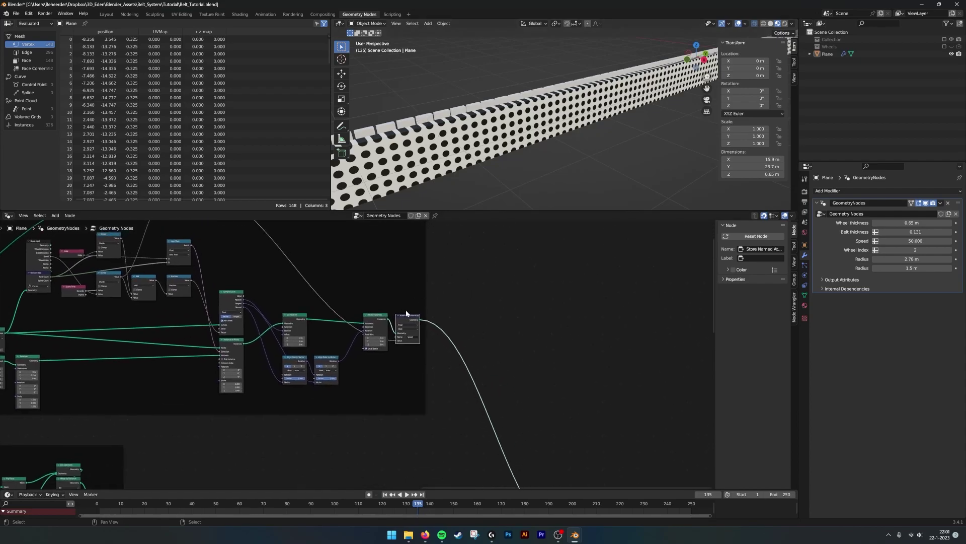
pyautogui.keyDown('alt'); pyautogui.moveTo(410, 320); pyautogui.dragTo(485, 330); pyautogui.keyUp('alt')
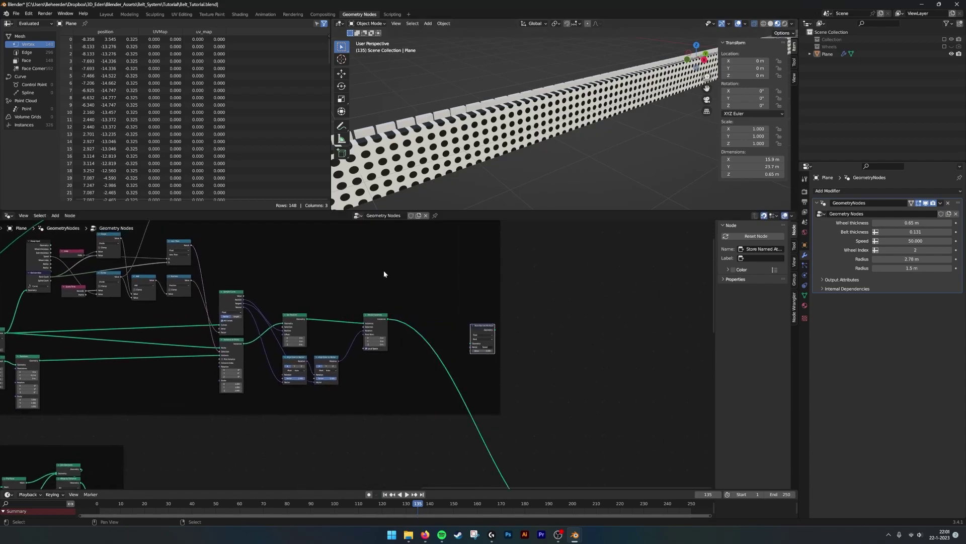
pyautogui.click(72, 217)
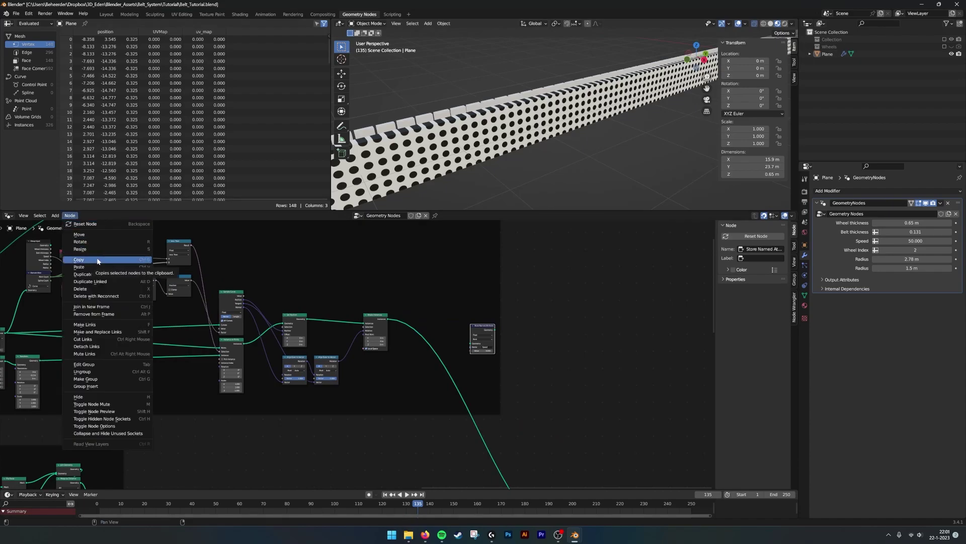
pyautogui.click(102, 317)
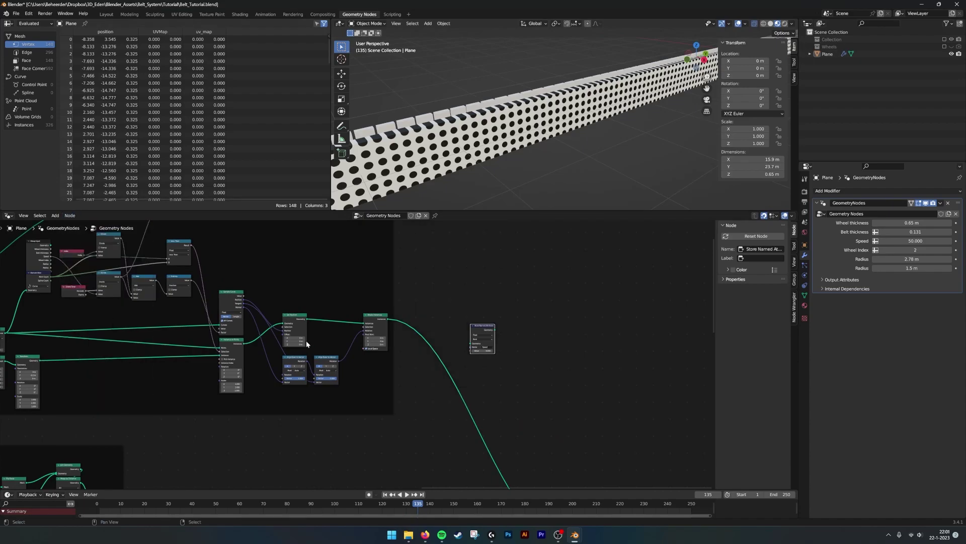
# - Insert the Speed Store Named Attribute node between Join Geometry and Group Output, making room for it and closing the gap
pyautogui.moveTo(484, 336); pyautogui.dragTo(388, 272, button='middle')
pyautogui.moveTo(388, 272); pyautogui.dragTo(514, 388)
pyautogui.moveTo(514, 388); pyautogui.dragTo(446, 259, button='middle')
pyautogui.scroll(6, 428, 276)
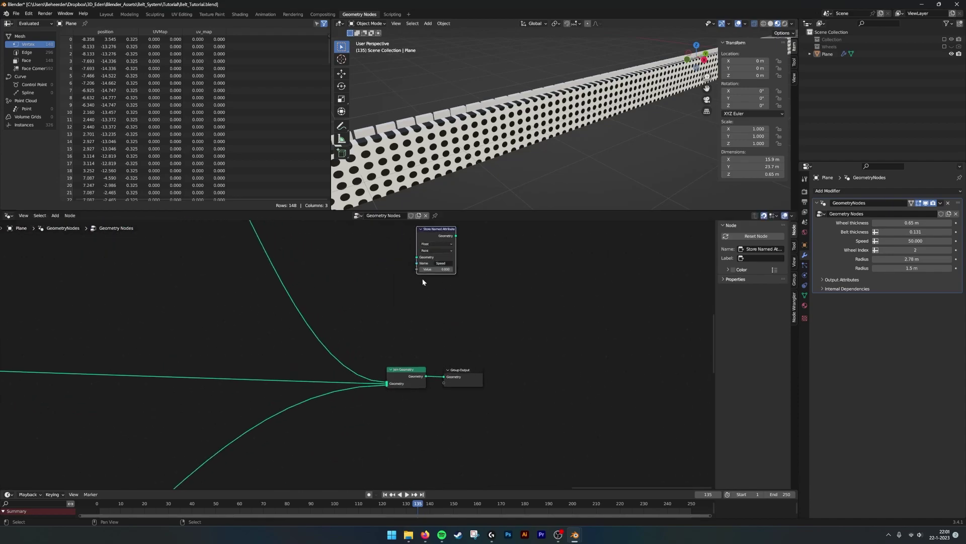
pyautogui.moveTo(423, 247); pyautogui.dragTo(368, 297)
pyautogui.moveTo(456, 373); pyautogui.dragTo(586, 378)
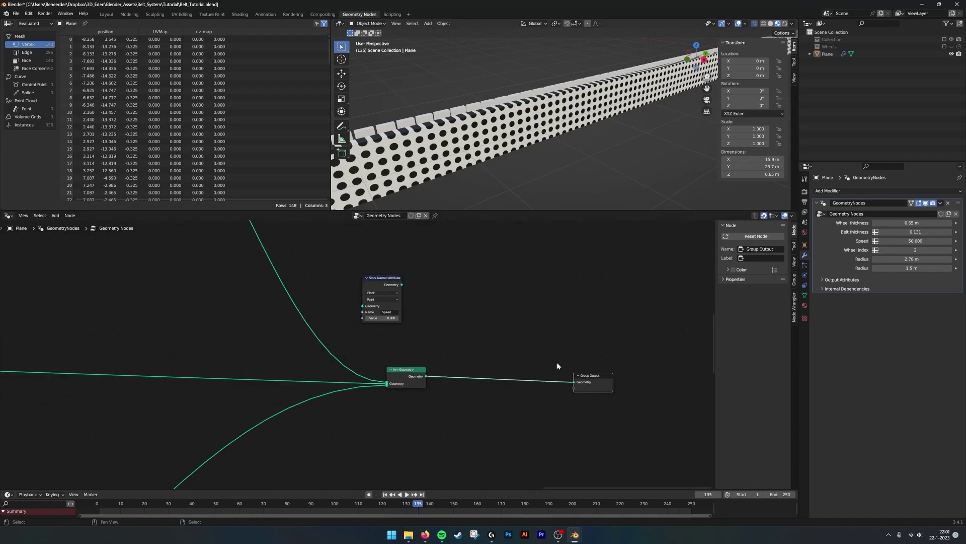
pyautogui.moveTo(373, 283); pyautogui.dragTo(454, 375)
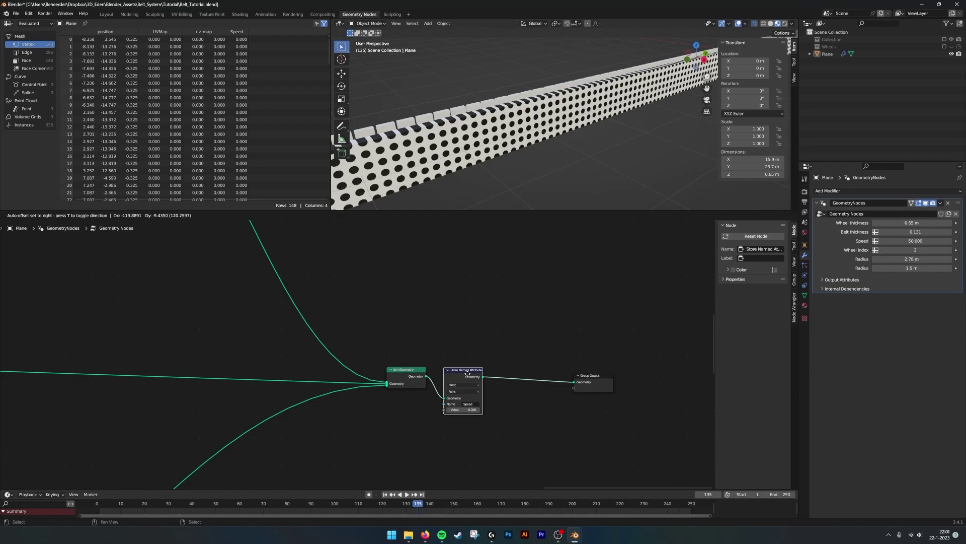
pyautogui.moveTo(591, 379); pyautogui.dragTo(514, 371)
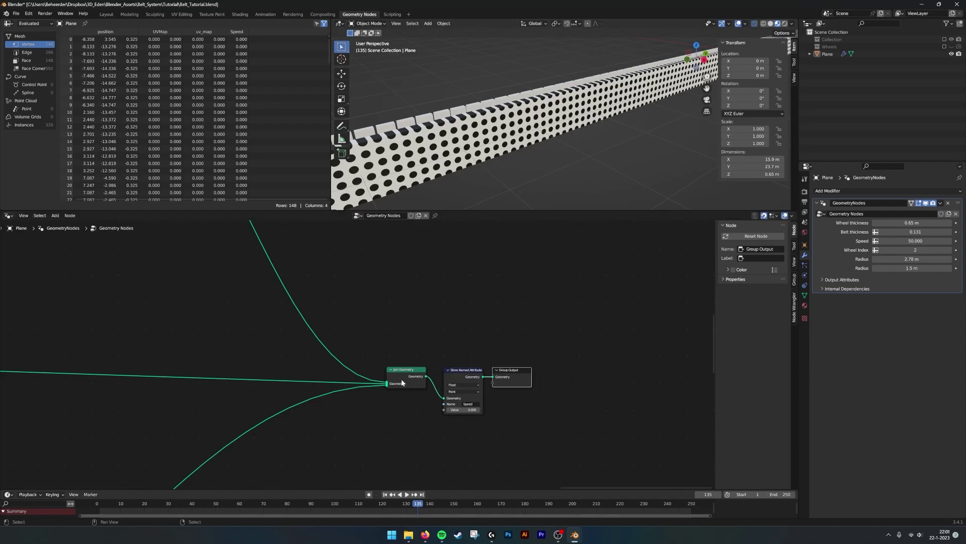
pyautogui.moveTo(455, 370); pyautogui.dragTo(455, 370)
# - Connect the Value output of the Elements frame's upper Multiply node to the Speed Store Named Attribute node's Value input
pyautogui.scroll(-5, 360, 337)
pyautogui.moveTo(256, 242); pyautogui.dragTo(328, 364, button='middle')
pyautogui.moveTo(301, 318); pyautogui.dragTo(402, 437, button='middle')
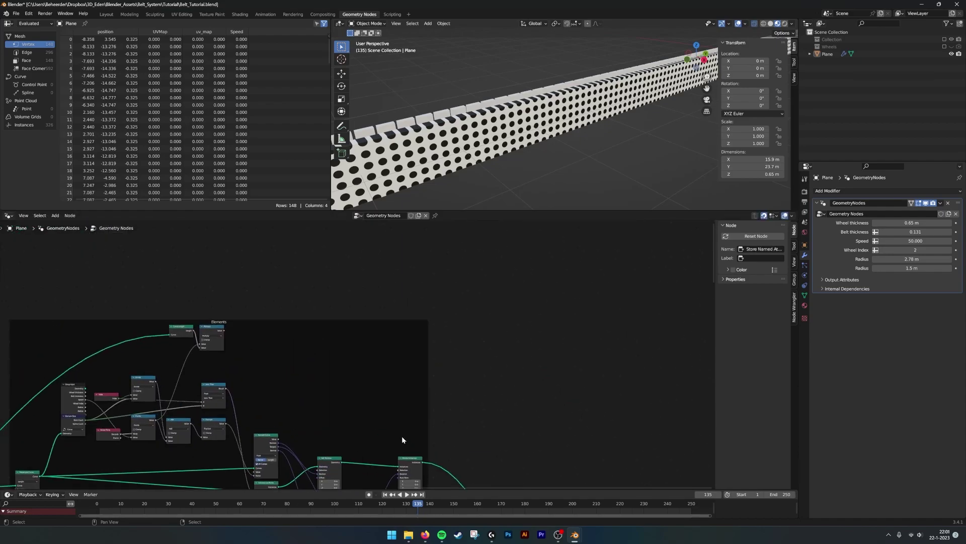
pyautogui.moveTo(329, 391); pyautogui.dragTo(567, 464)
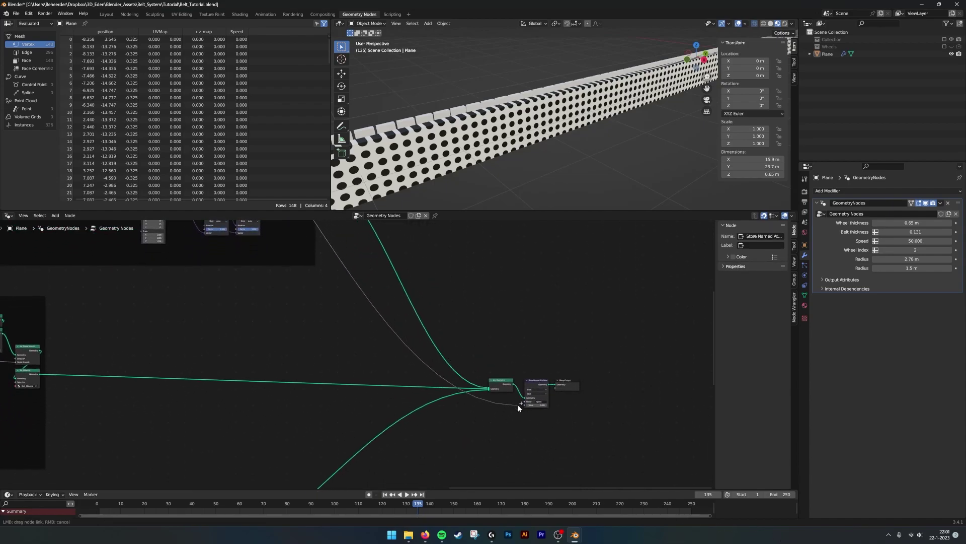
pyautogui.moveTo(518, 405); pyautogui.dragTo(524, 405)
pyautogui.scroll(6, 603, 407)
pyautogui.moveTo(621, 406); pyautogui.dragTo(355, 383, button='middle')
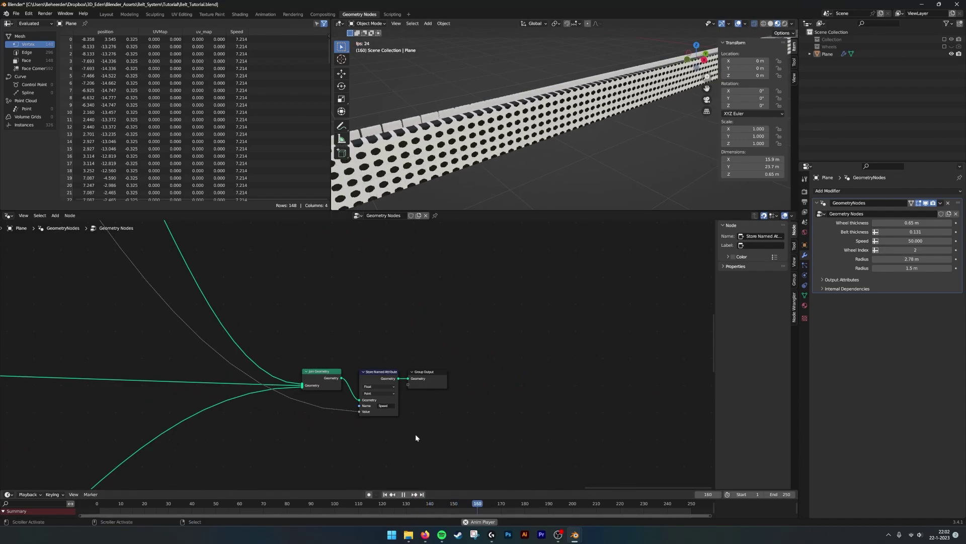
# - Set the modifier's Speed to 100 and check the belt's motion in the viewport
pyautogui.click(904, 241)
pyautogui.write('100')
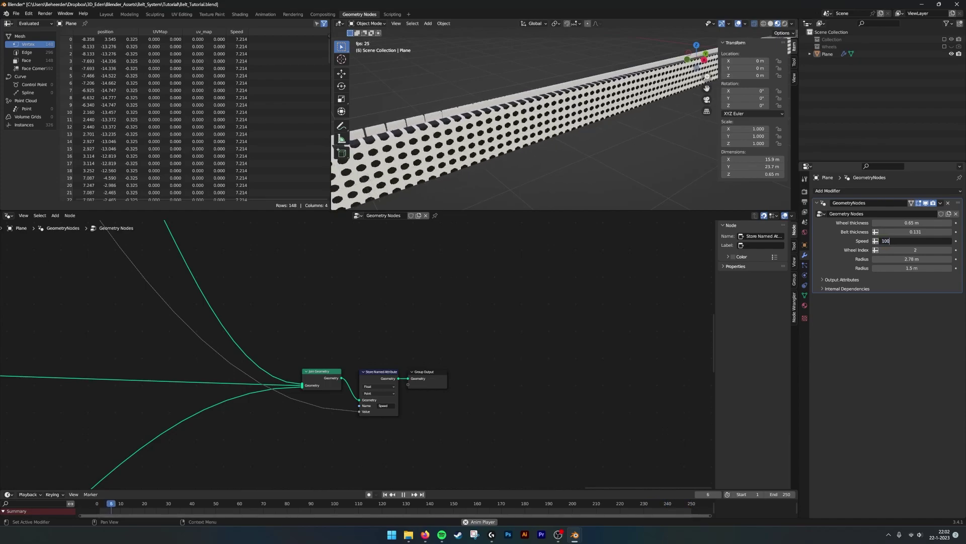
pyautogui.press('Return')
pyautogui.moveTo(553, 130); pyautogui.dragTo(499, 125, button='middle')
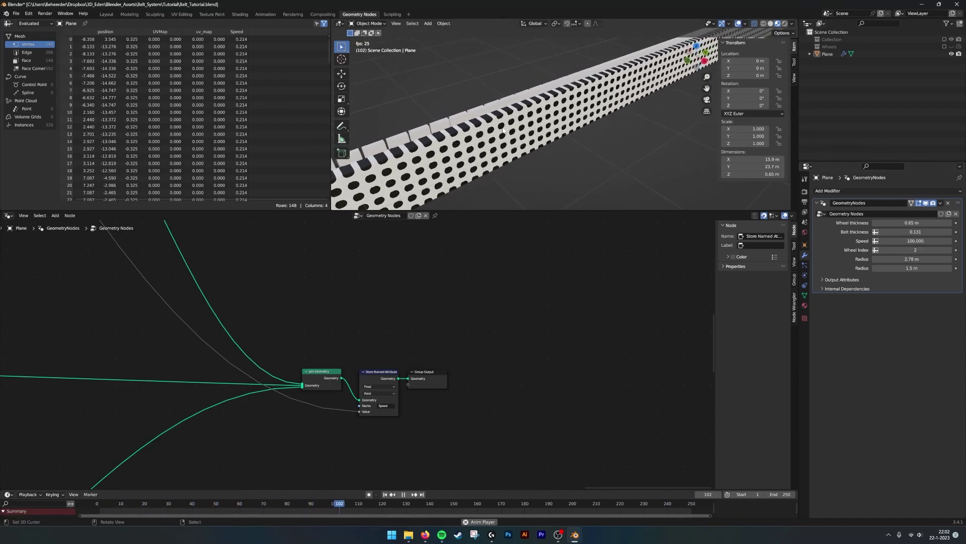
# - Duplicate the Multiply node beside Curve Length in the Elements frame and insert the copy on its outgoing link
pyautogui.scroll(-7, 377, 352)
pyautogui.moveTo(164, 227); pyautogui.dragTo(440, 385, button='middle')
pyautogui.moveTo(339, 286); pyautogui.dragTo(360, 399, button='middle')
pyautogui.scroll(13, 361, 397)
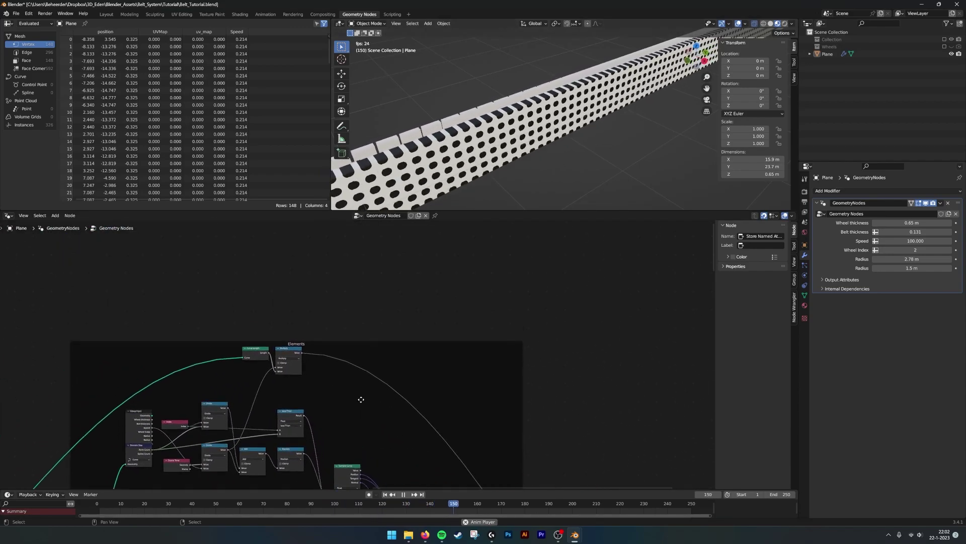
pyautogui.moveTo(361, 365); pyautogui.dragTo(434, 350, button='middle')
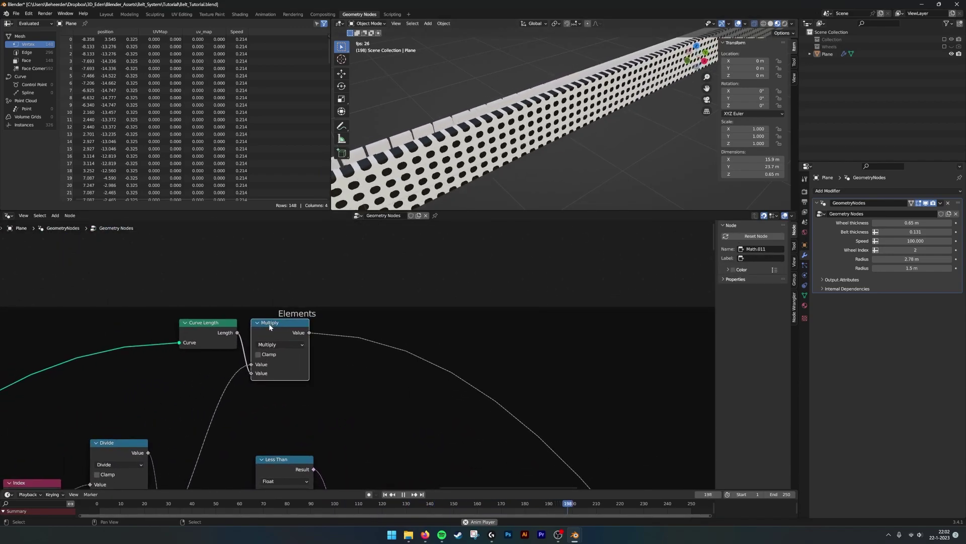
pyautogui.hotkey('shift', 'd')
pyautogui.click(367, 325)
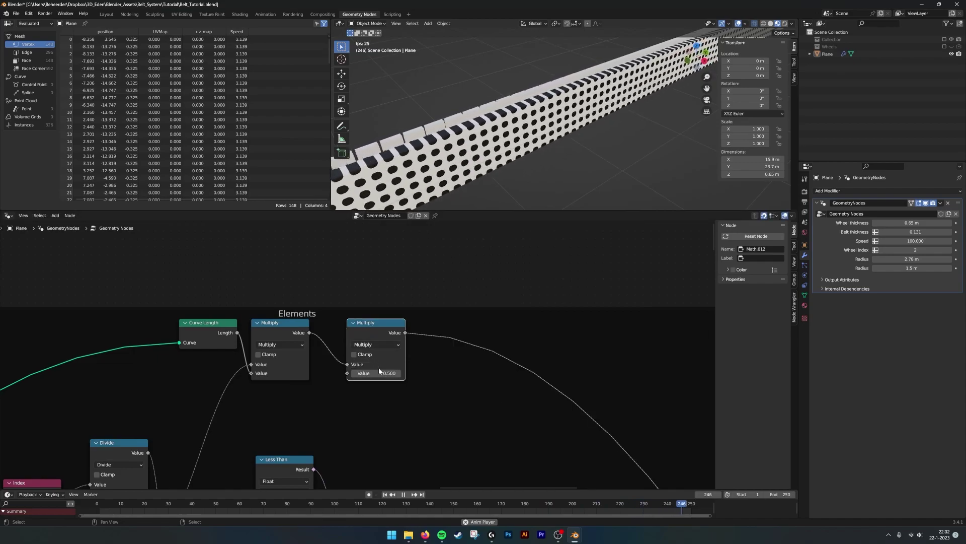
# - Set the duplicated Multiply node's second value to -1 and move the node closer to the first Multiply
pyautogui.click(376, 373)
pyautogui.write('-1')
pyautogui.press('Return')
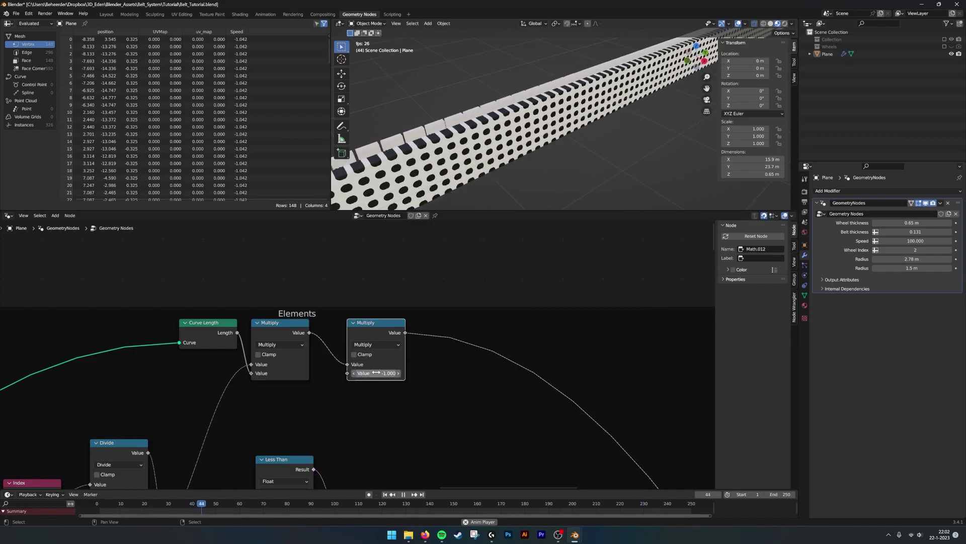
pyautogui.moveTo(372, 322); pyautogui.dragTo(356, 321)
pyautogui.click(385, 288)
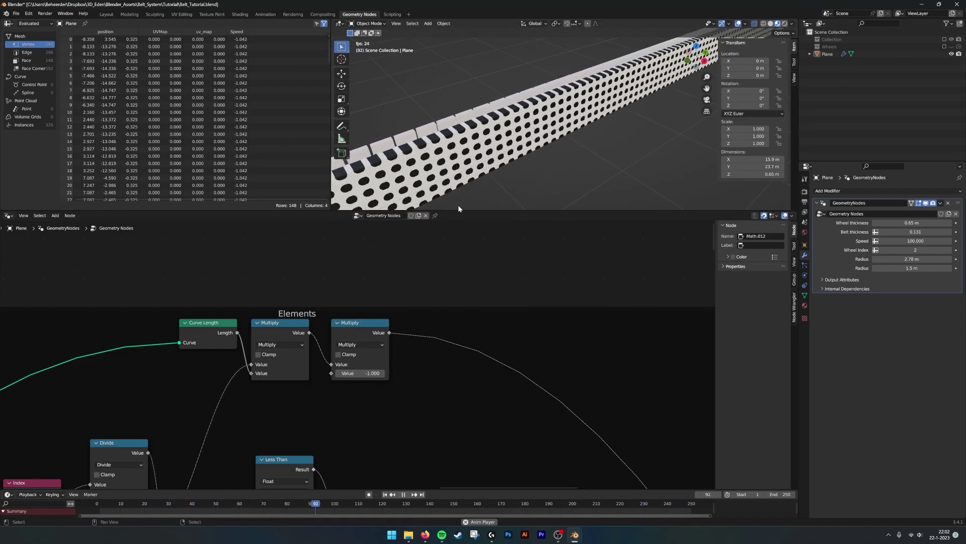
# - Examine from several angles whether the dotted texture travels in step with the belt elements during playback
pyautogui.scroll(-3, 486, 156)
pyautogui.moveTo(491, 149)
pyautogui.mouseDown(button='middle')
pyautogui.moveTo(602, 132)
pyautogui.moveTo(491, 144)
pyautogui.mouseUp(button='middle')
pyautogui.scroll(2, 527, 147)
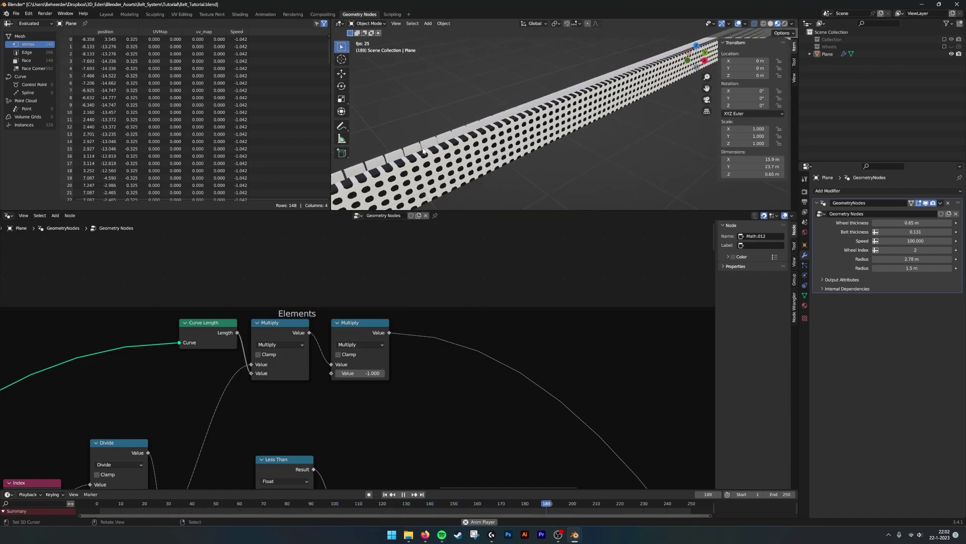
pyautogui.scroll(-2, 518, 150)
pyautogui.moveTo(519, 150); pyautogui.dragTo(513, 153, button='middle')
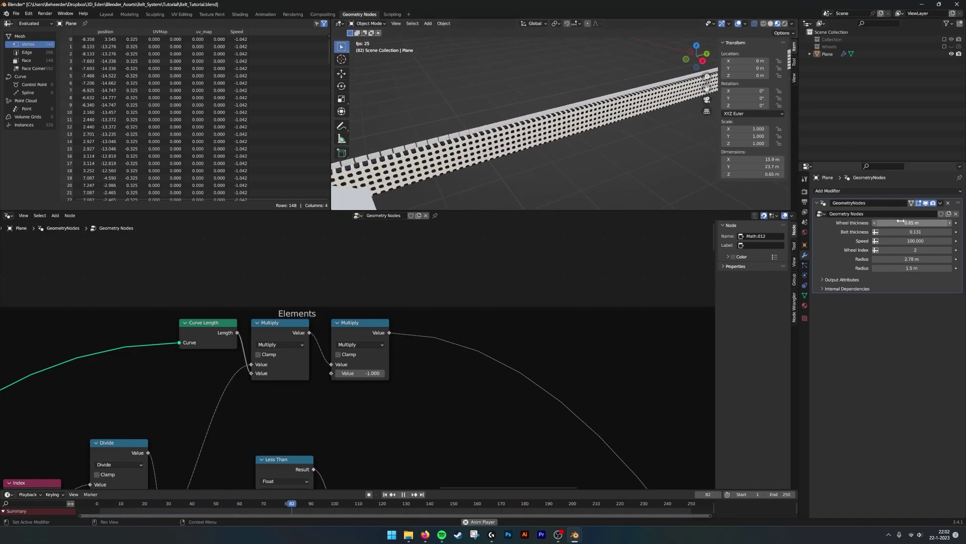
pyautogui.scroll(-3, 542, 184)
pyautogui.moveTo(553, 184)
pyautogui.mouseDown(button='middle')
pyautogui.moveTo(541, 196)
pyautogui.moveTo(553, 199)
pyautogui.mouseUp(button='middle')
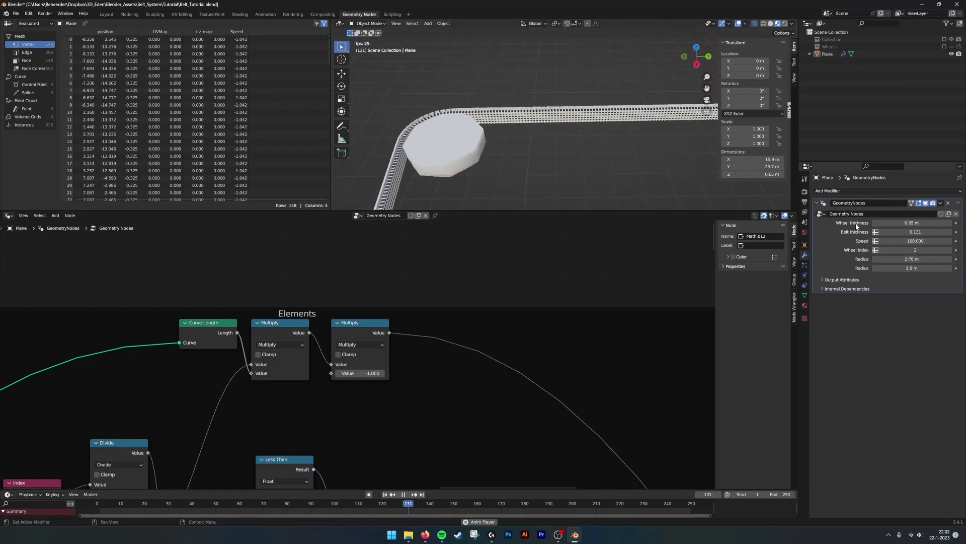
# - Raise the modifier's first Radius to 5.35 m and reduce it again, checking how the belt and wheels adapt
pyautogui.moveTo(911, 260)
pyautogui.mouseDown()
pyautogui.moveTo(944, 259)
pyautogui.moveTo(912, 259)
pyautogui.mouseUp()
pyautogui.scroll(-6, 624, 182)
pyautogui.keyDown('shift'); pyautogui.moveTo(624, 183); pyautogui.dragTo(576, 110, button='middle'); pyautogui.keyUp('shift')
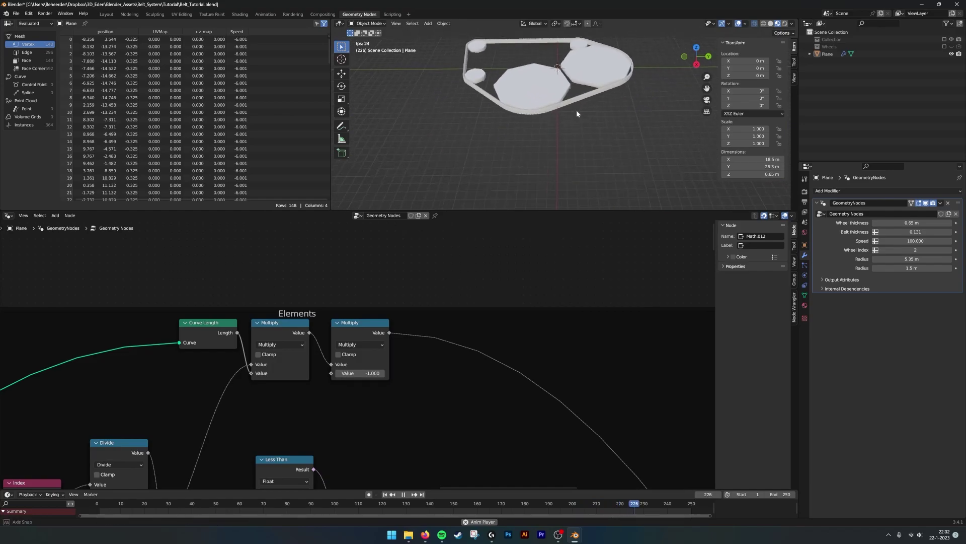
pyautogui.scroll(8, 577, 116)
pyautogui.moveTo(912, 259)
pyautogui.mouseDown()
pyautogui.moveTo(930, 260)
pyautogui.moveTo(897, 259)
pyautogui.mouseUp()
pyautogui.scroll(-8, 536, 89)
pyautogui.keyDown('shift'); pyautogui.moveTo(537, 89); pyautogui.dragTo(539, 153, button='middle'); pyautogui.keyUp('shift')
pyautogui.moveTo(539, 154); pyautogui.dragTo(569, 105, button='middle')
pyautogui.scroll(2, 570, 109)
pyautogui.moveTo(623, 128); pyautogui.dragTo(599, 141, button='middle')
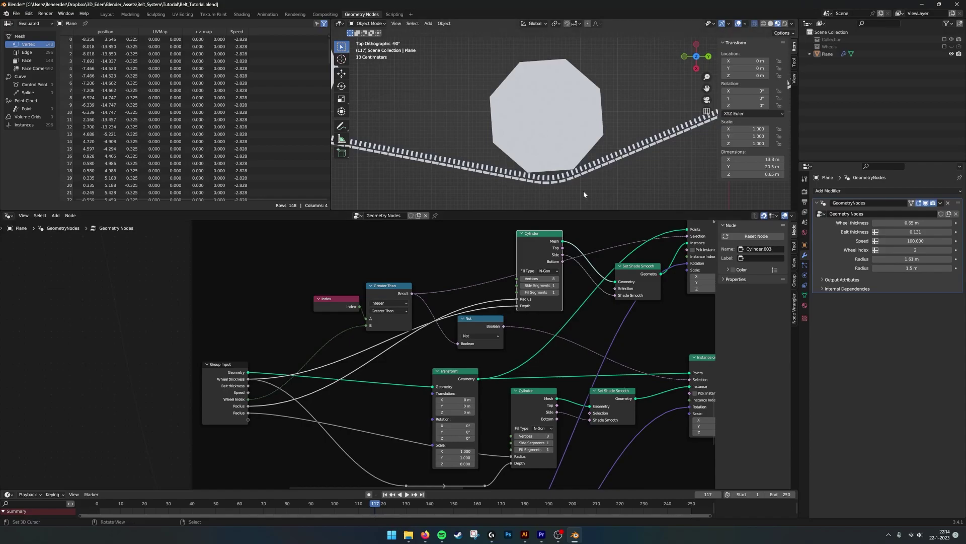
# - Play the animation and examine the wheel's rotation against the belt along with the Wheels_Spin node setup
pyautogui.scroll(-2, 606, 324)
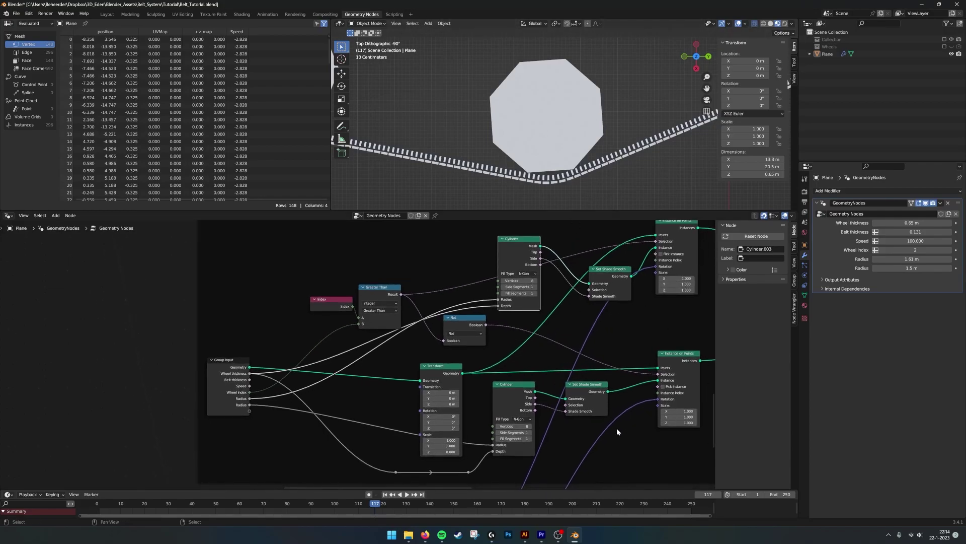
pyautogui.click(407, 495)
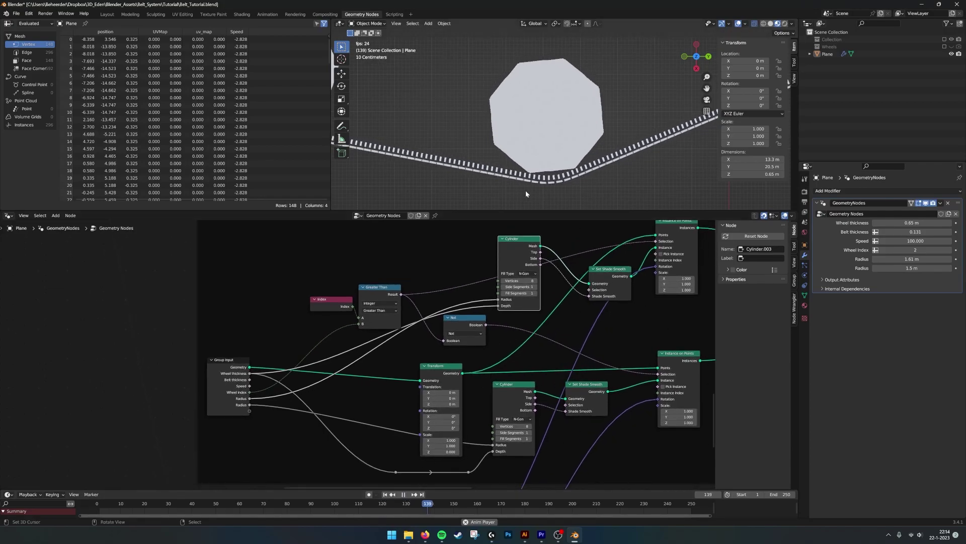
pyautogui.scroll(-9, 503, 294)
pyautogui.moveTo(509, 338); pyautogui.dragTo(574, 217, button='middle')
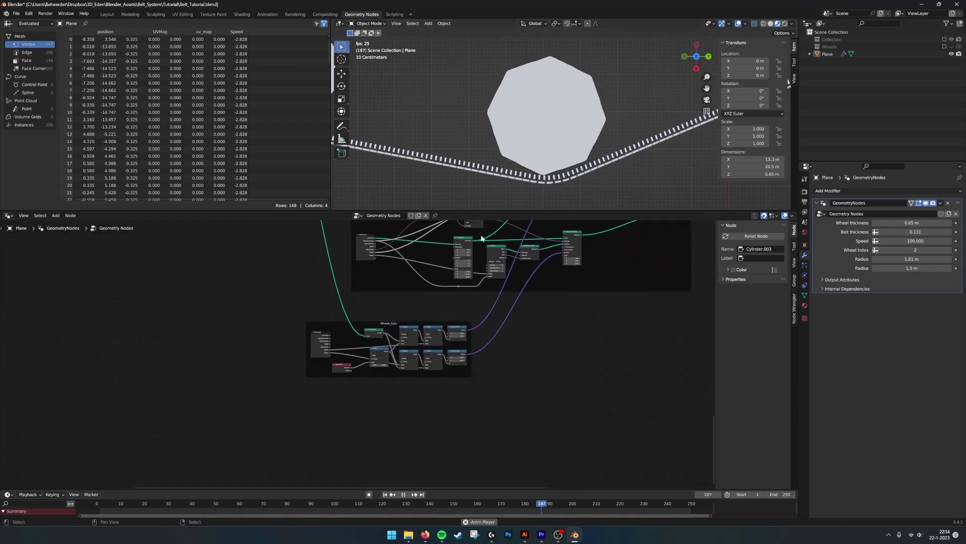
pyautogui.scroll(12, 457, 250)
pyautogui.moveTo(455, 249); pyautogui.dragTo(421, 257, button='middle')
pyautogui.scroll(1, 430, 298)
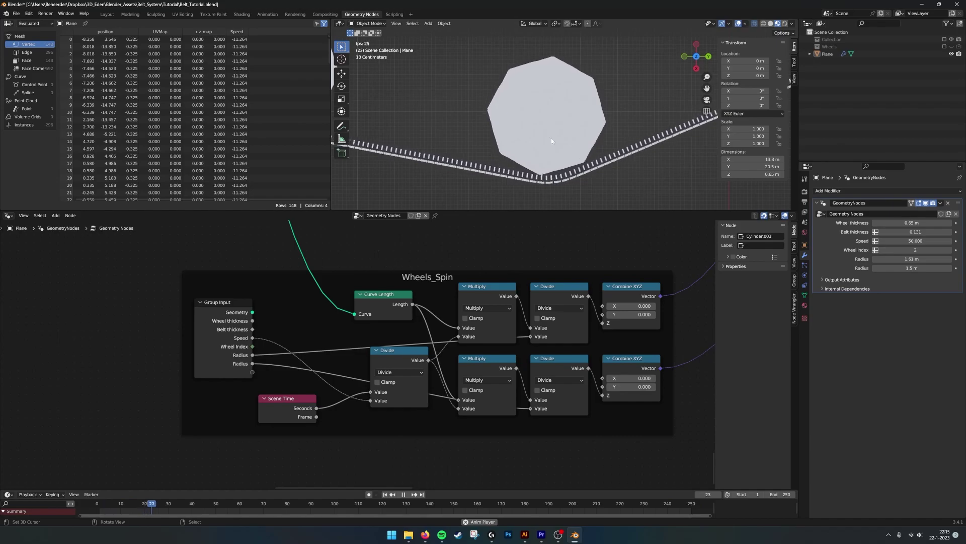
pyautogui.scroll(-5, 555, 164)
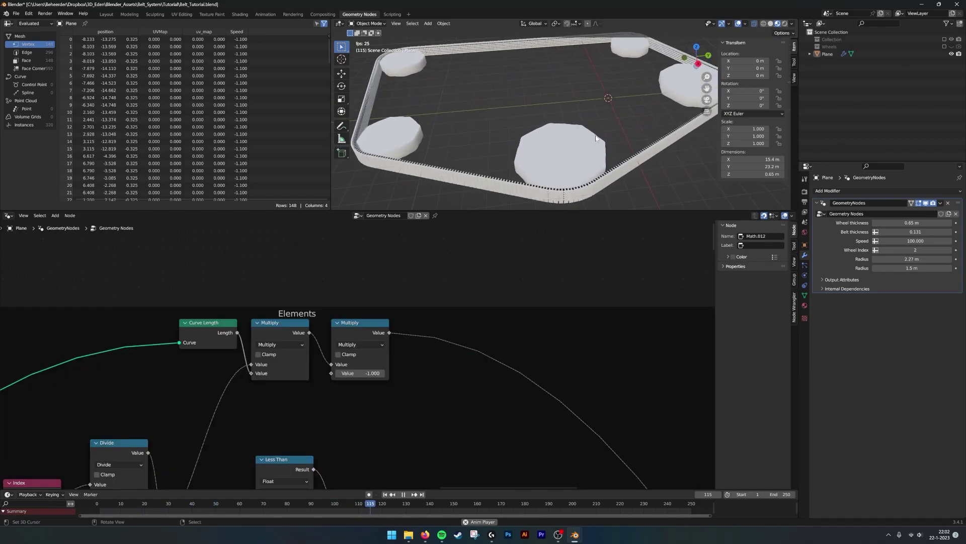
# - Examine the animated belt's dotted texture and teeth around the individual wheels from several angles during playback
pyautogui.moveTo(603, 132); pyautogui.dragTo(584, 129, button='middle')
pyautogui.scroll(-3, 584, 129)
pyautogui.scroll(6, 550, 147)
pyautogui.moveTo(522, 105); pyautogui.dragTo(559, 112, button='middle')
pyautogui.scroll(3, 552, 115)
pyautogui.keyDown('shift'); pyautogui.moveTo(484, 101); pyautogui.dragTo(659, 120, button='middle'); pyautogui.keyUp('shift')
pyautogui.scroll(-4, 658, 120)
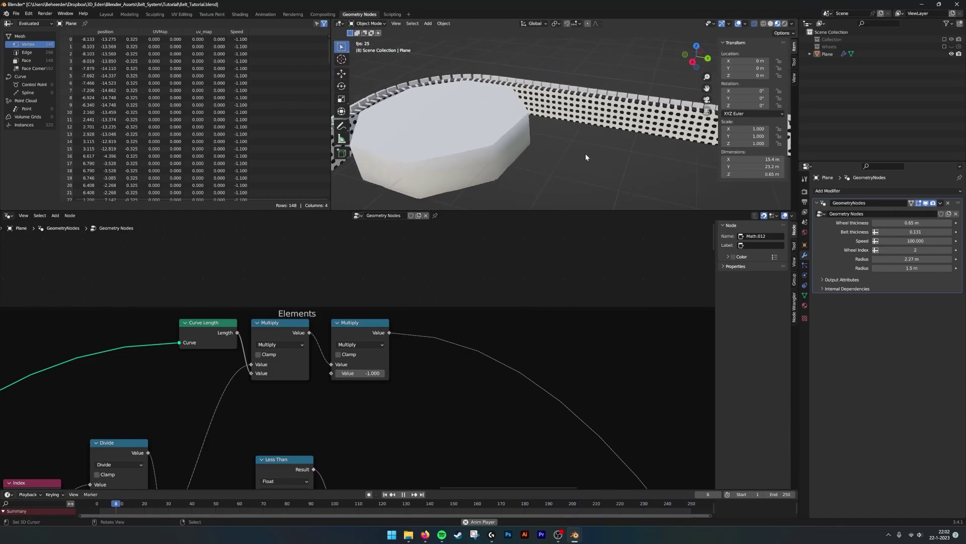
pyautogui.moveTo(548, 116); pyautogui.dragTo(594, 116, button='middle')
pyautogui.scroll(3, 594, 116)
pyautogui.scroll(-3, 569, 119)
pyautogui.keyDown('shift'); pyautogui.moveTo(575, 186); pyautogui.dragTo(580, 133, button='middle'); pyautogui.keyUp('shift')
pyautogui.scroll(-3, 402, 373)
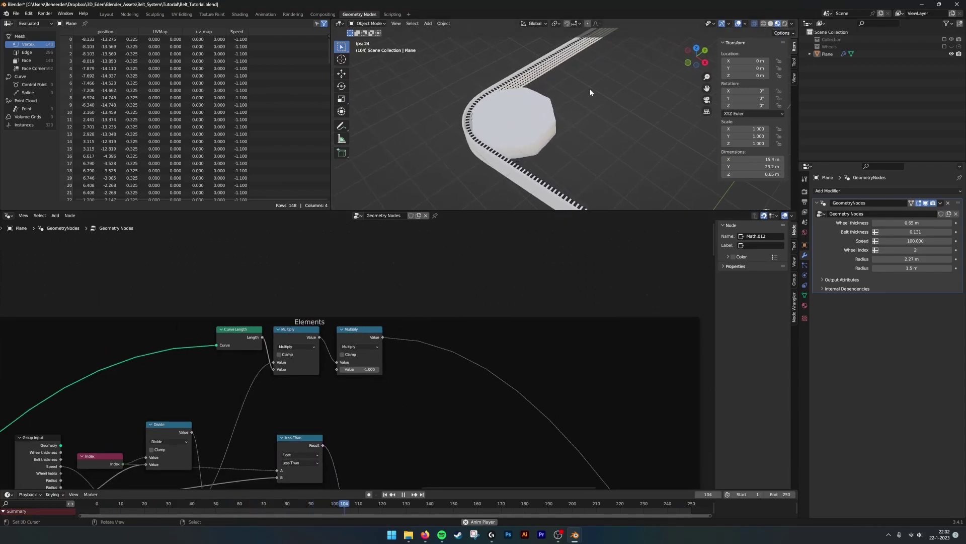
pyautogui.scroll(-8, 535, 155)
pyautogui.moveTo(644, 122); pyautogui.dragTo(582, 80, button='middle')
pyautogui.scroll(5, 588, 111)
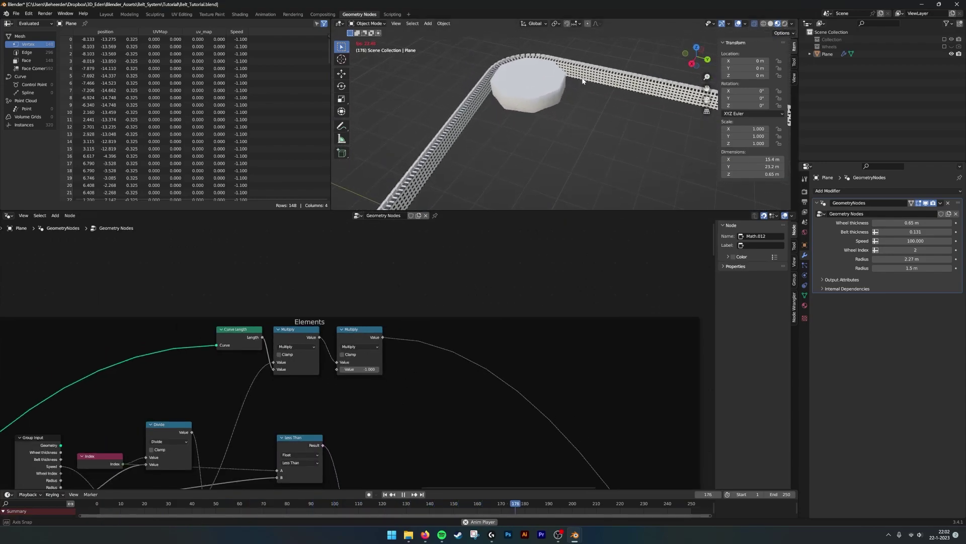
# - Switch to the Layout workspace with Material Preview shading and examine the whole running belt system, close up and from a distance
pyautogui.click(106, 15)
pyautogui.click(778, 23)
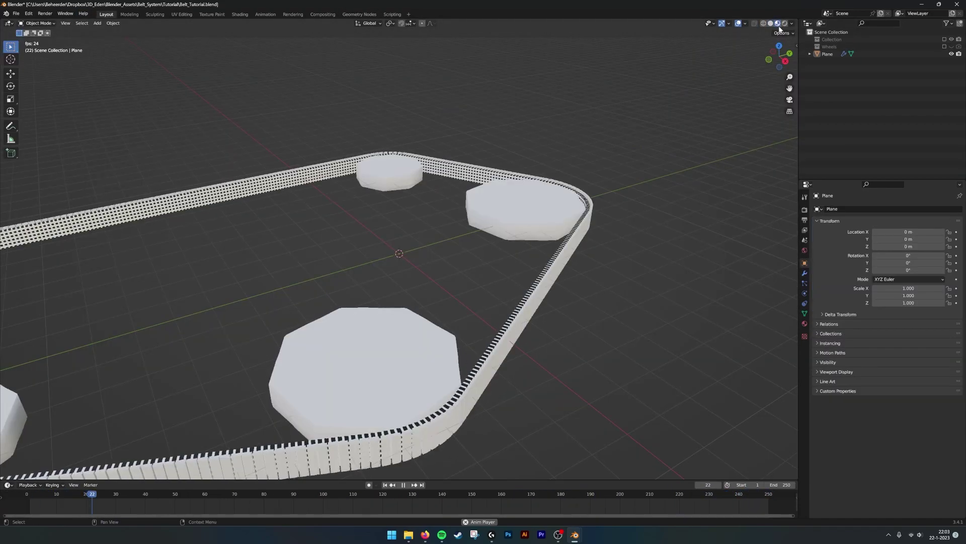
pyautogui.moveTo(533, 252)
pyautogui.mouseDown(button='middle')
pyautogui.moveTo(554, 286)
pyautogui.moveTo(589, 268)
pyautogui.mouseUp(button='middle')
pyautogui.scroll(5, 552, 270)
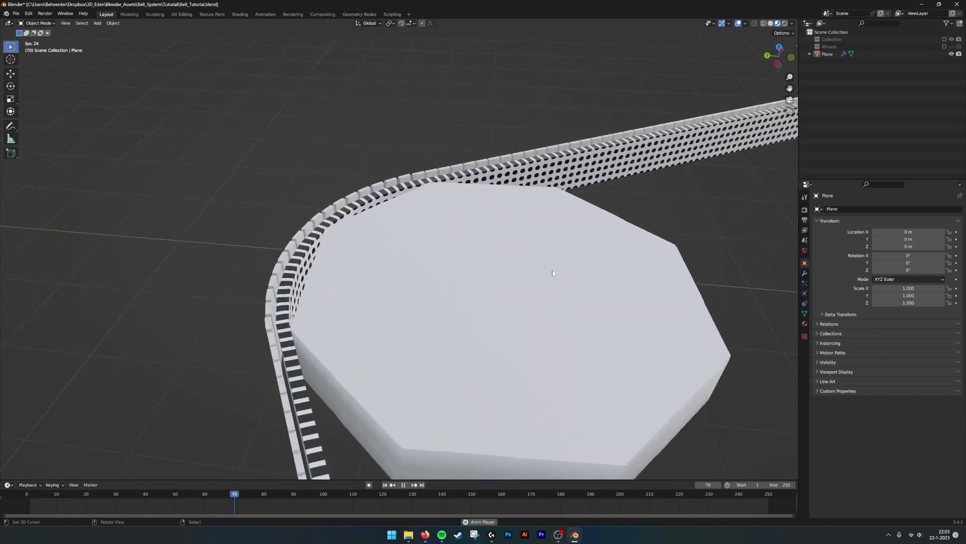
pyautogui.scroll(-3, 551, 270)
pyautogui.keyDown('shift'); pyautogui.moveTo(704, 302); pyautogui.dragTo(509, 260, button='middle'); pyautogui.keyUp('shift')
pyautogui.scroll(-4, 624, 284)
pyautogui.keyDown('shift'); pyautogui.moveTo(723, 317); pyautogui.dragTo(555, 245, button='middle'); pyautogui.keyUp('shift')
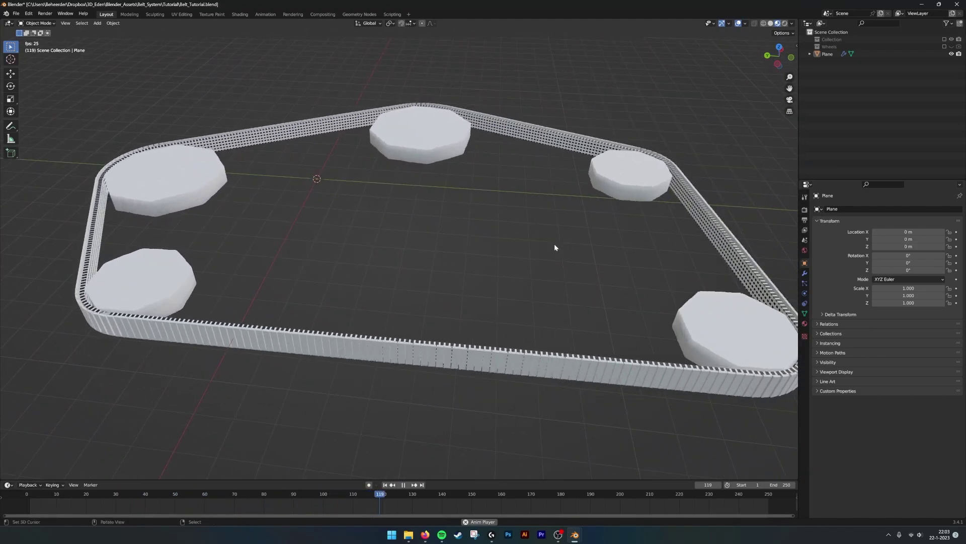
pyautogui.keyDown('shift'); pyautogui.moveTo(616, 257); pyautogui.dragTo(487, 274, button='middle'); pyautogui.keyUp('shift')
pyautogui.scroll(4, 428, 254)
pyautogui.scroll(-8, 487, 277)
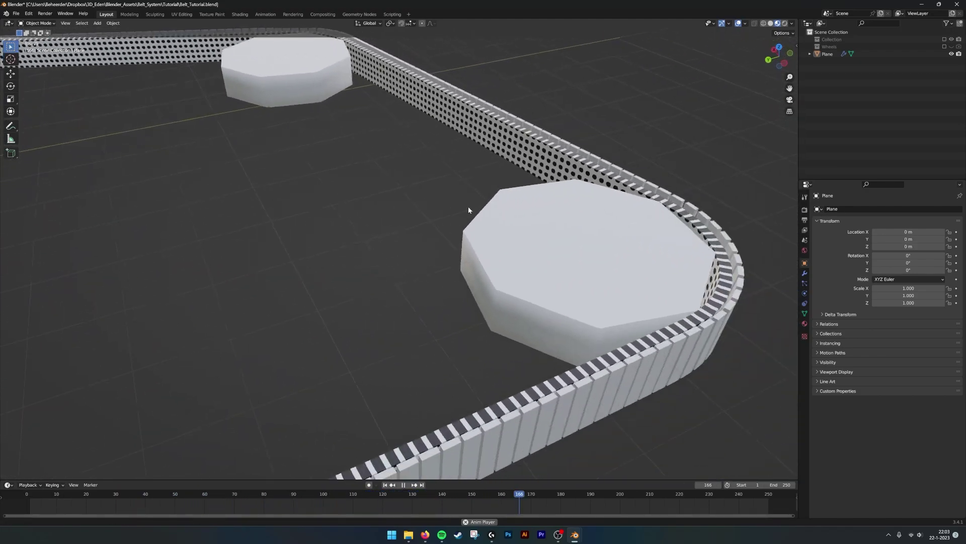
pyautogui.moveTo(554, 228); pyautogui.dragTo(591, 230, button='middle')
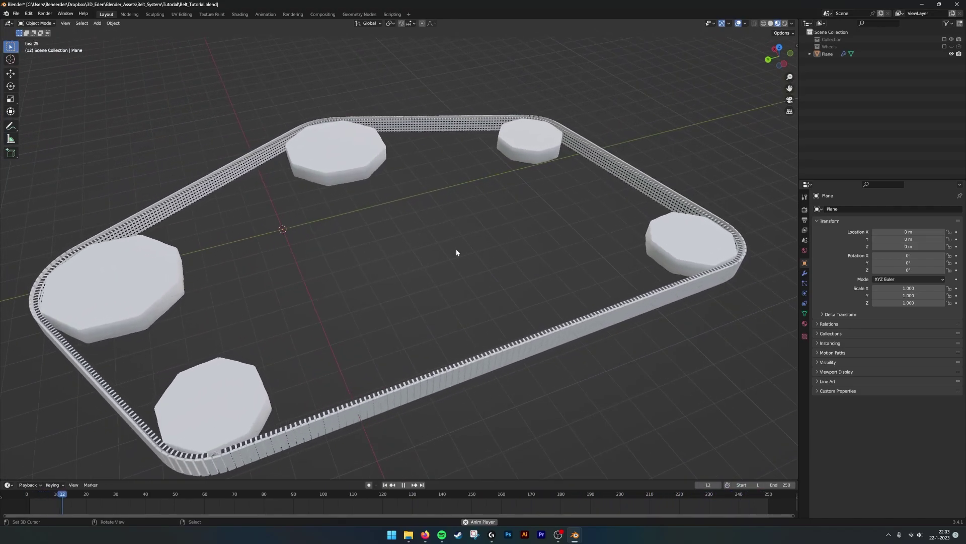